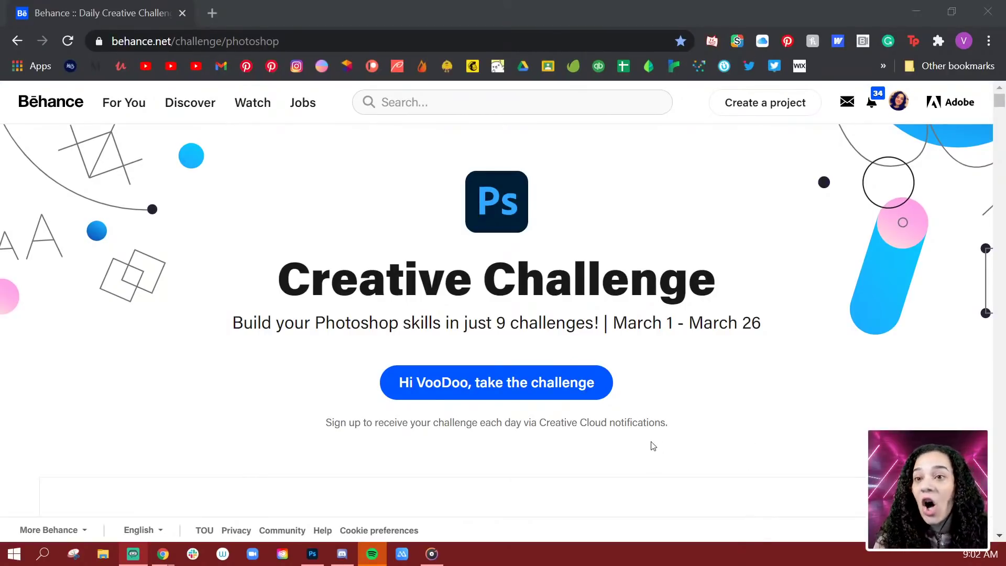
Review the Photoshop Creative Challenge page on Behance, from the introduction to the Special Effects challenge
scroll(653, 445, "down", 3)
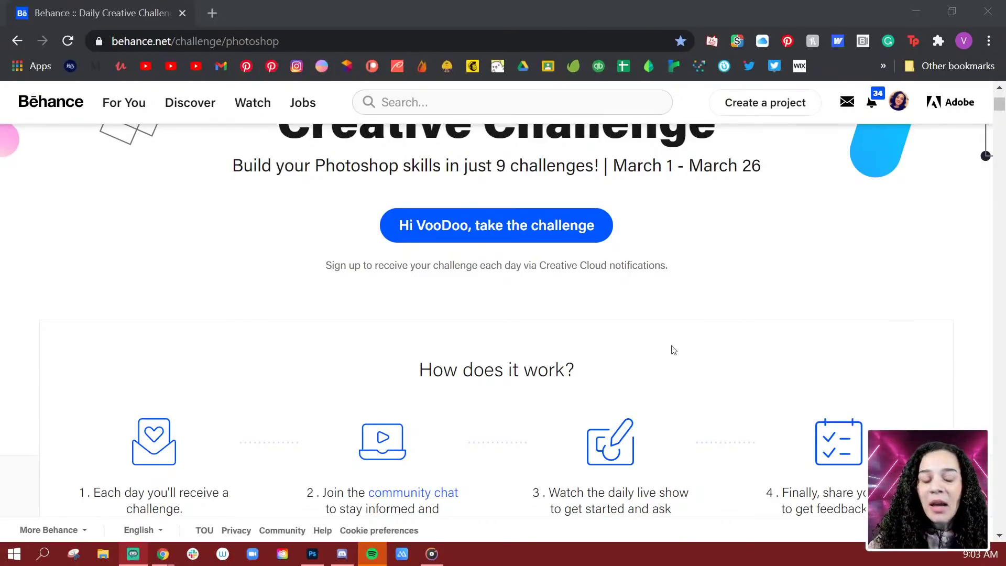
scroll(531, 348, "down", 5)
scroll(533, 348, "down", 8)
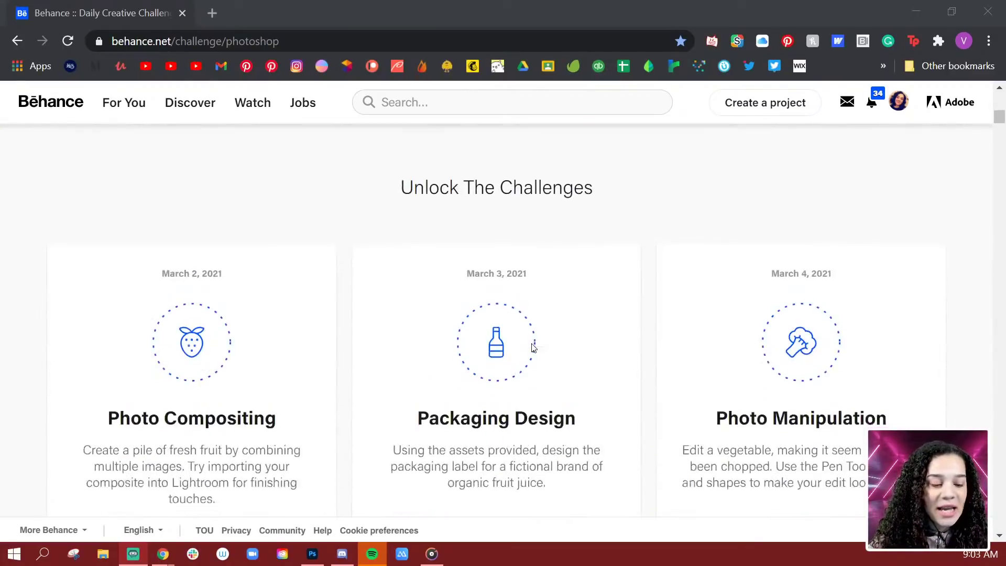
scroll(531, 348, "up", 1)
scroll(531, 348, "down", 5)
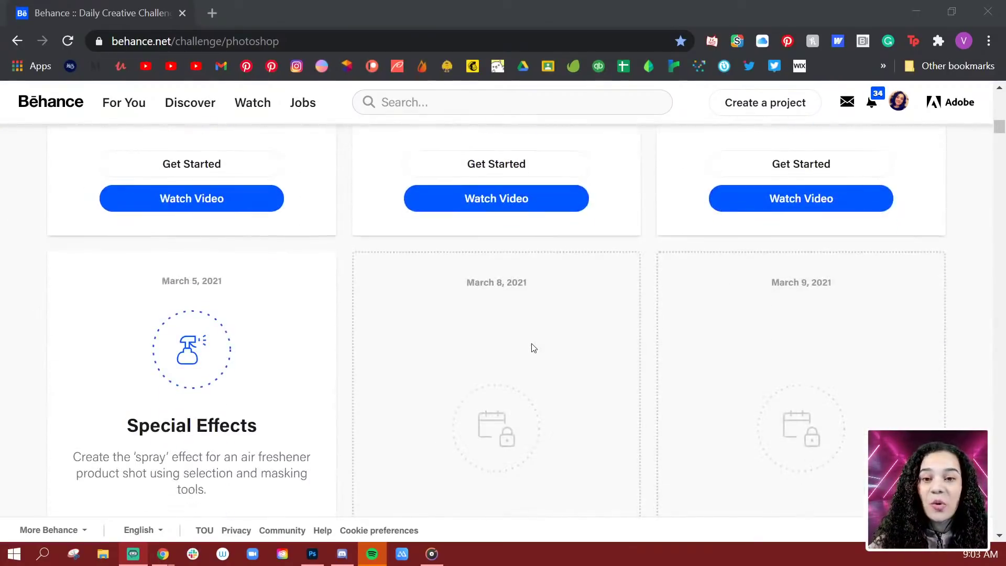
scroll(533, 348, "up", 3)
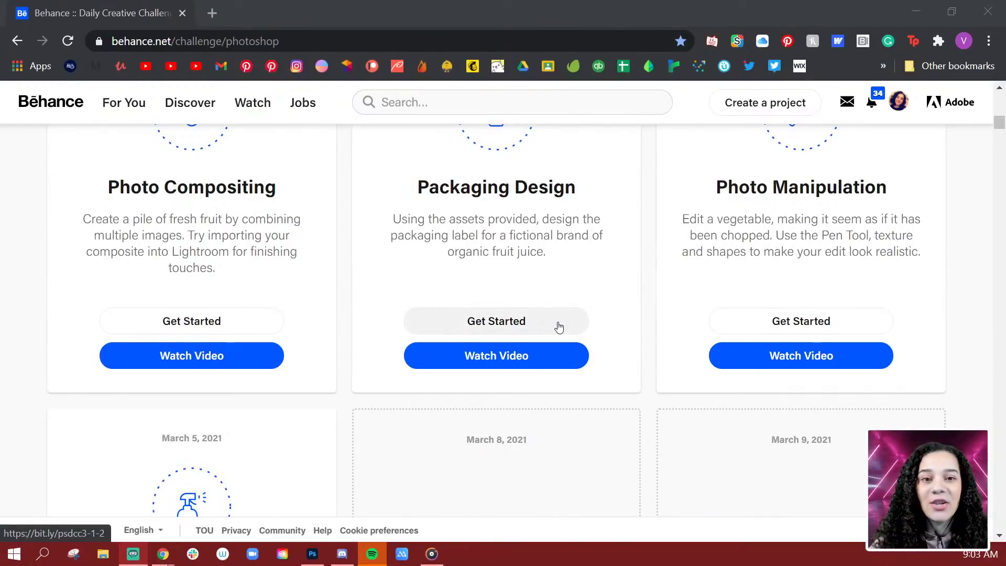
scroll(559, 325, "down", 6)
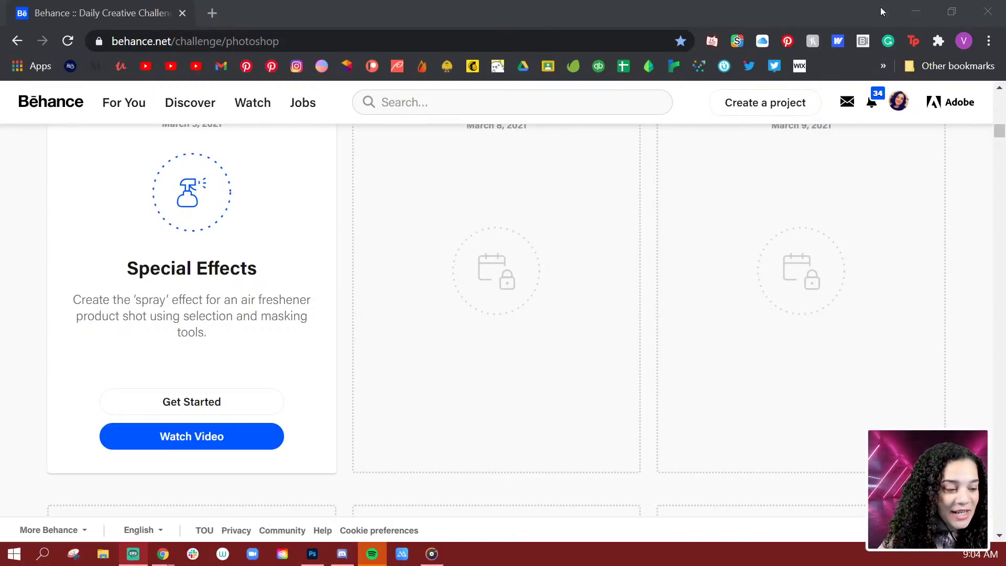
Switch to Photoshop and hide the INFO layer group in STARTERFILE_4.psd
left_click(912, 14)
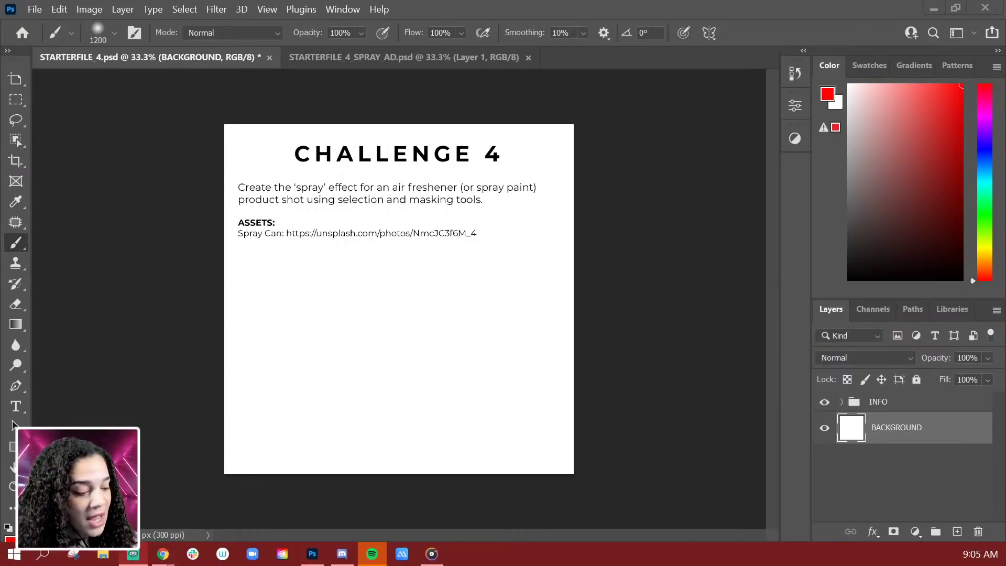
left_click(825, 403)
Open the spray can photo from the CHALLENGE 4 group of the DCC MARCH 2021 FRESHNESS library for editing
left_click(950, 310)
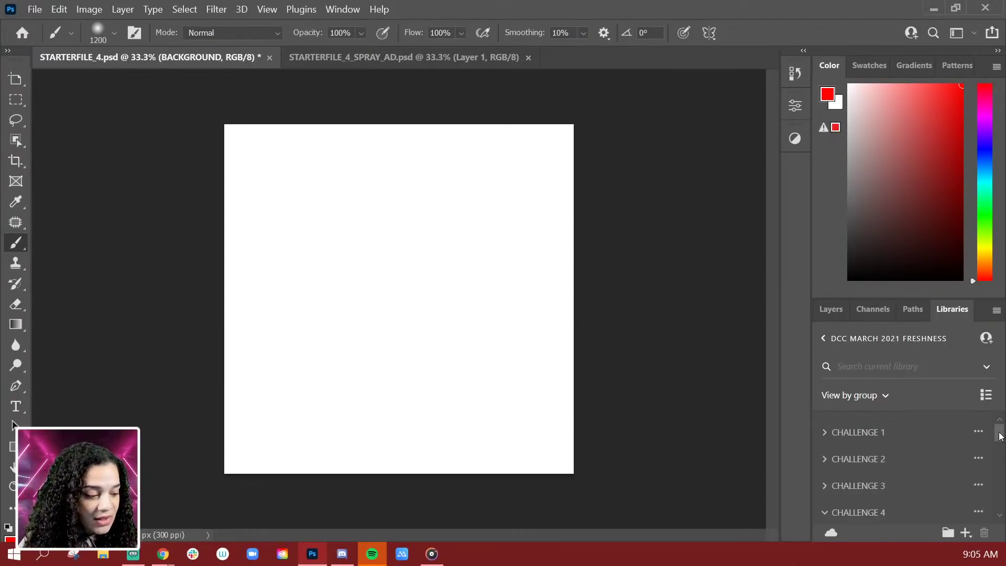
left_click_drag(942, 292, 914, 156)
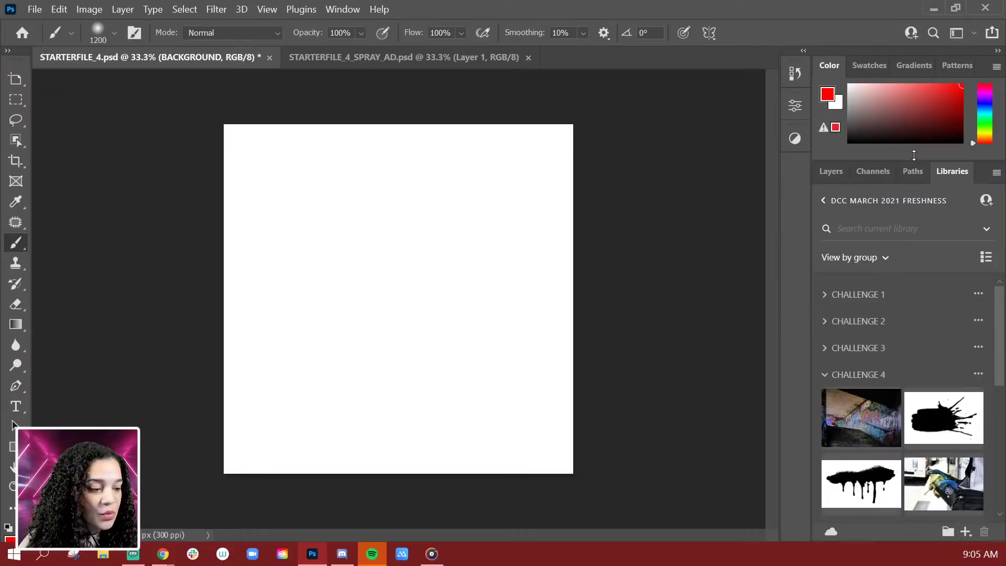
scroll(942, 363, "down", 3)
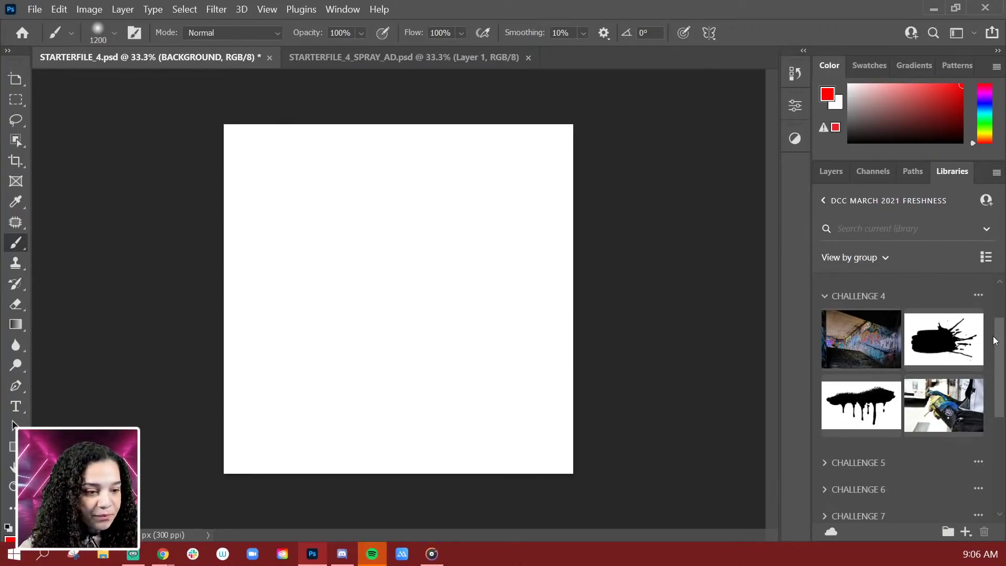
double_click(958, 411)
left_click(836, 302)
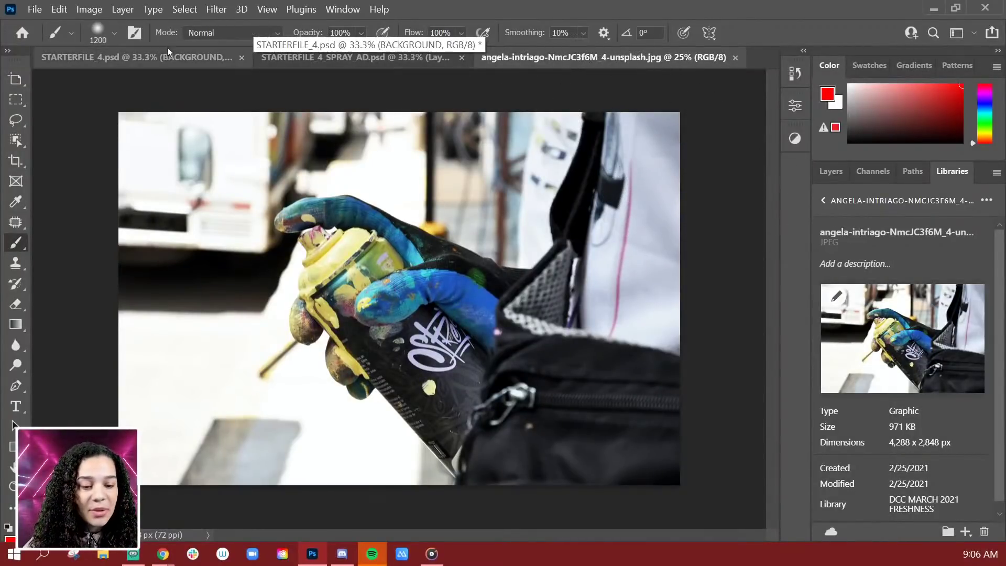
Return to STARTERFILE_4.psd and show the INFO layer group
left_click(135, 60)
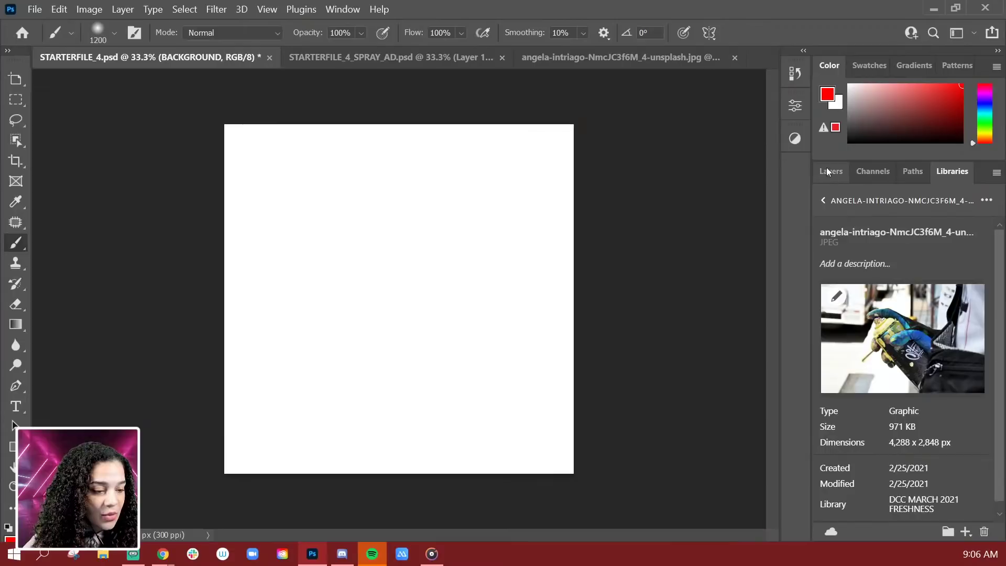
left_click(823, 201)
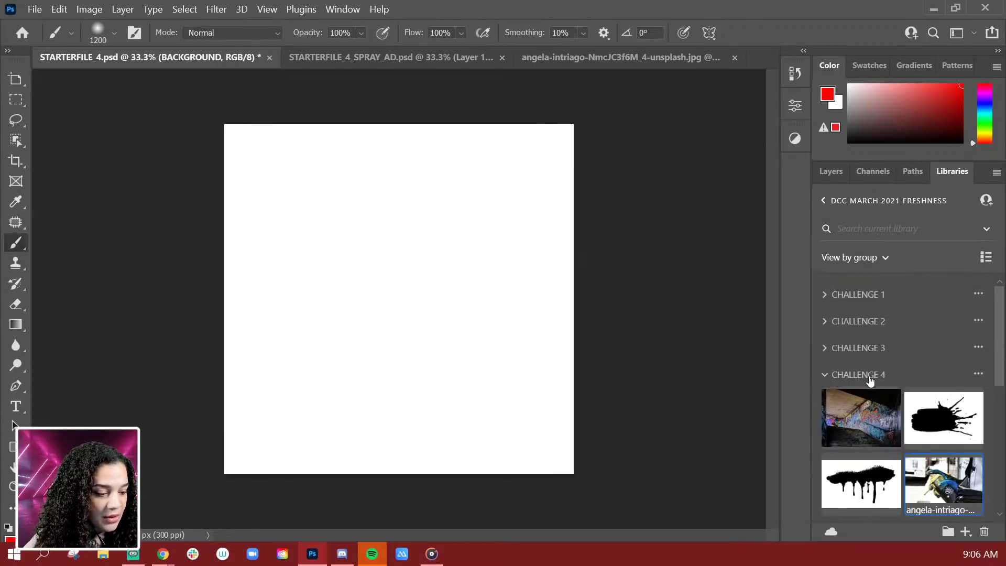
left_click(834, 174)
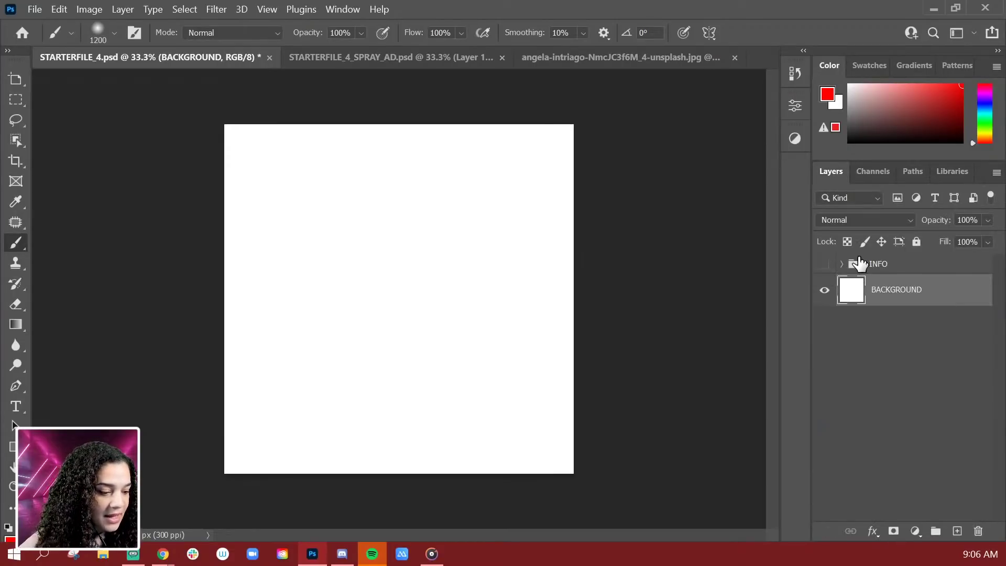
left_click(824, 264)
Copy the spray can's Unsplash link from the assets text, and hide the INFO group
key("t")
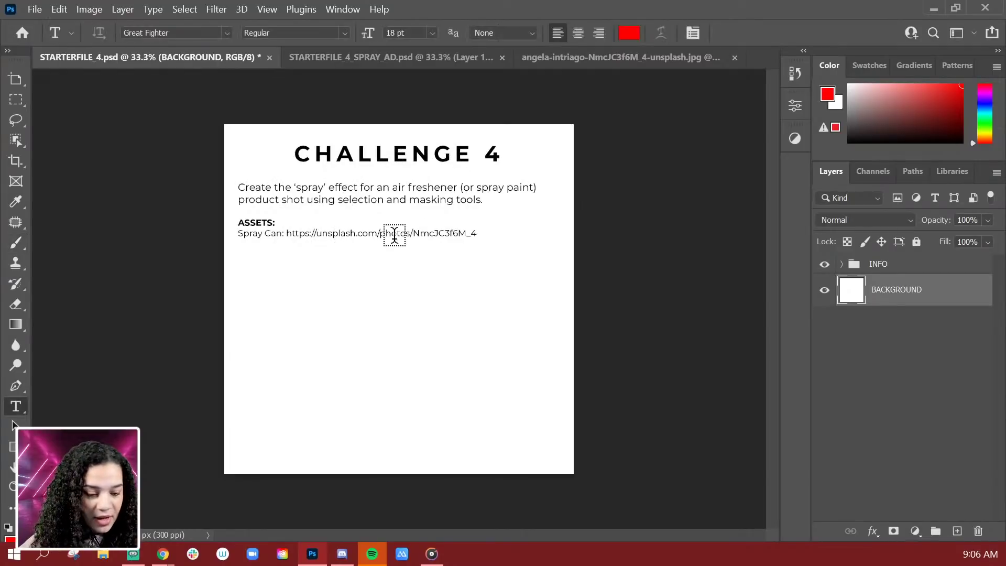
left_click(393, 233)
left_click(286, 233)
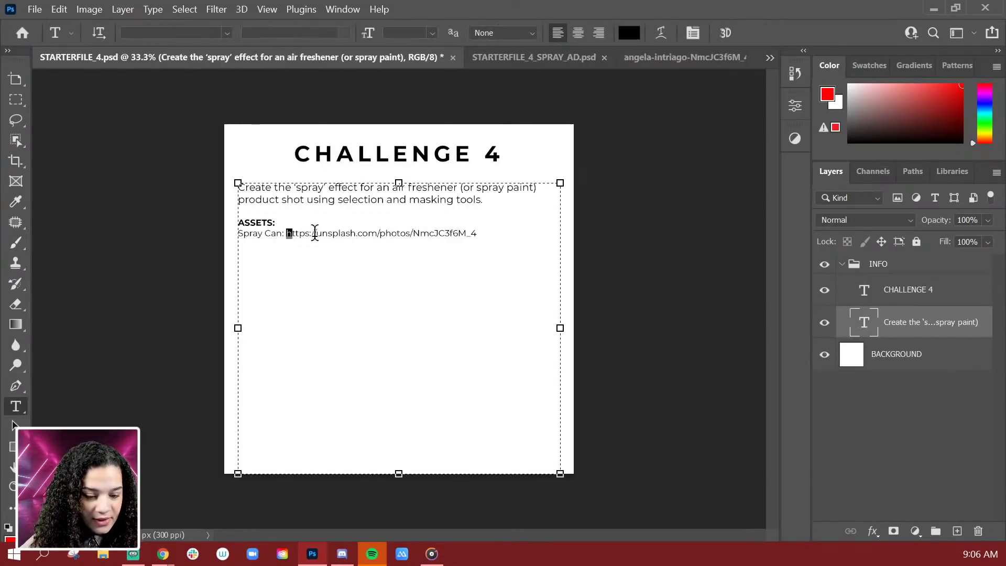
left_click_drag(287, 233, 497, 240)
key("ctrl+c")
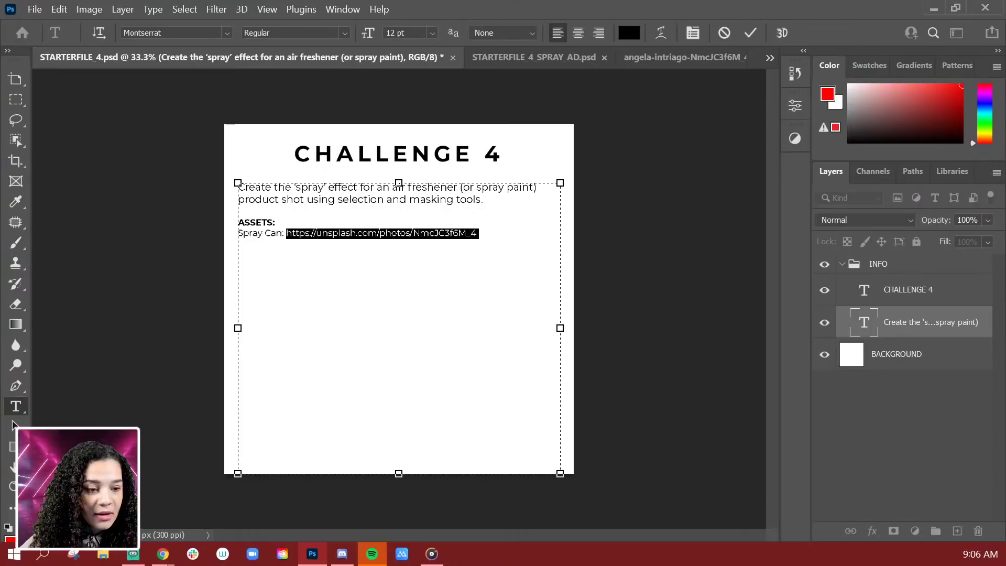
key("alt+Tab")
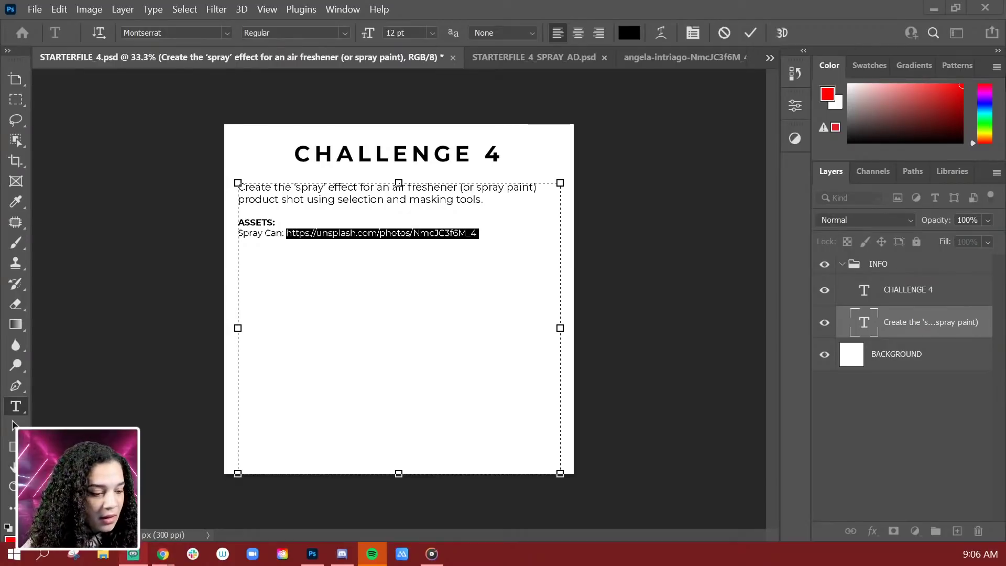
left_click(844, 268)
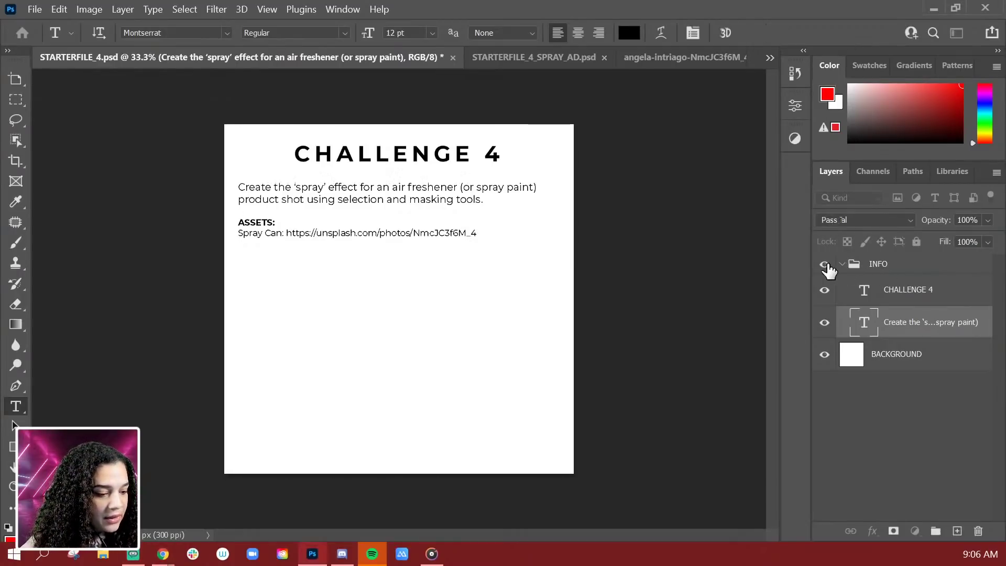
left_click(825, 264)
Unlock the spray can photo's Background layer and select the gloved hand and can with the Object Selection tool in Rectangle mode
left_click(613, 60)
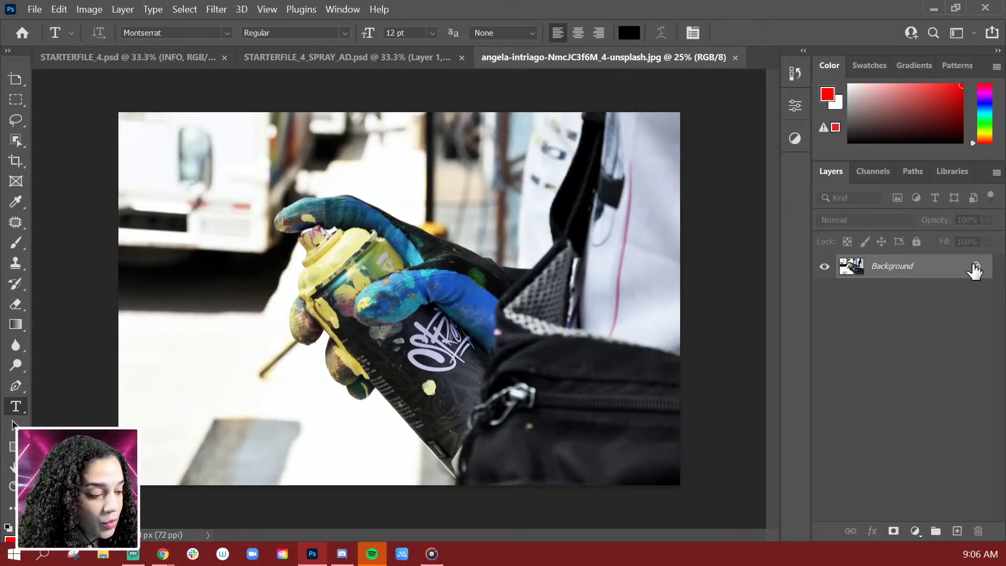
left_click(975, 266)
scroll(545, 292, "down", 1)
scroll(550, 314, "up", 2)
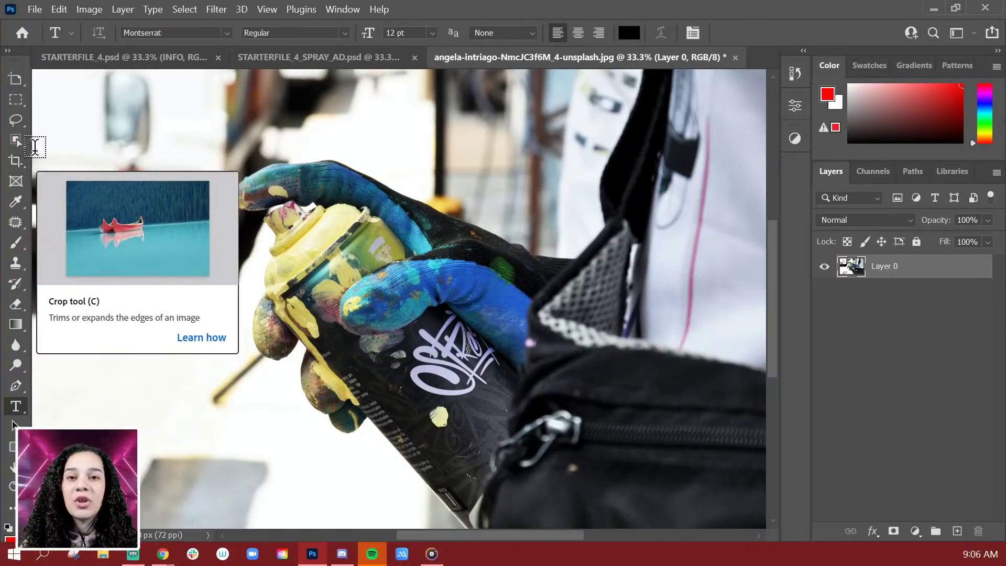
left_click(16, 140)
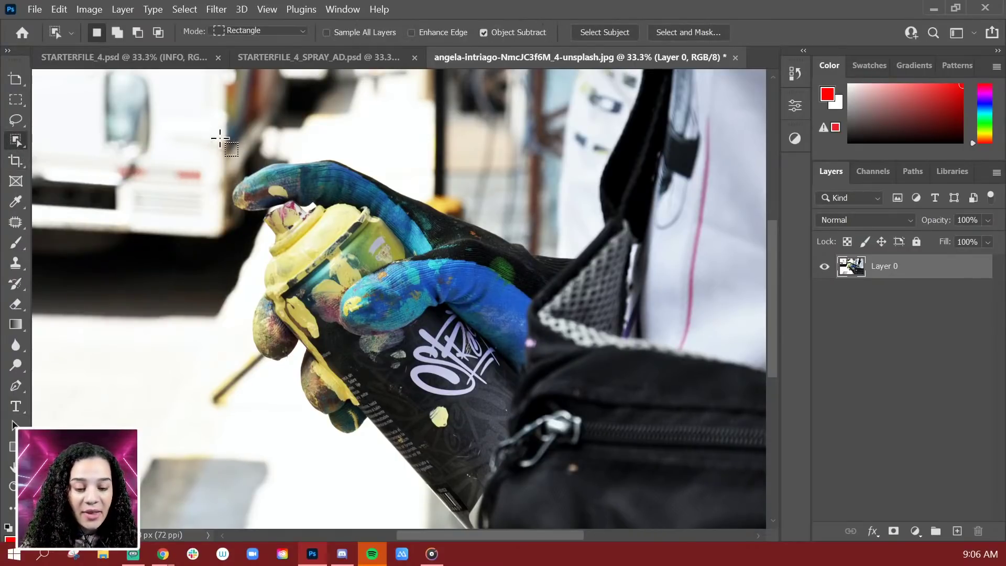
mouse_move(210, 138)
left_mouse_down()
mouse_move(257, 215)
mouse_move(530, 526)
mouse_move(586, 504)
left_mouse_up()
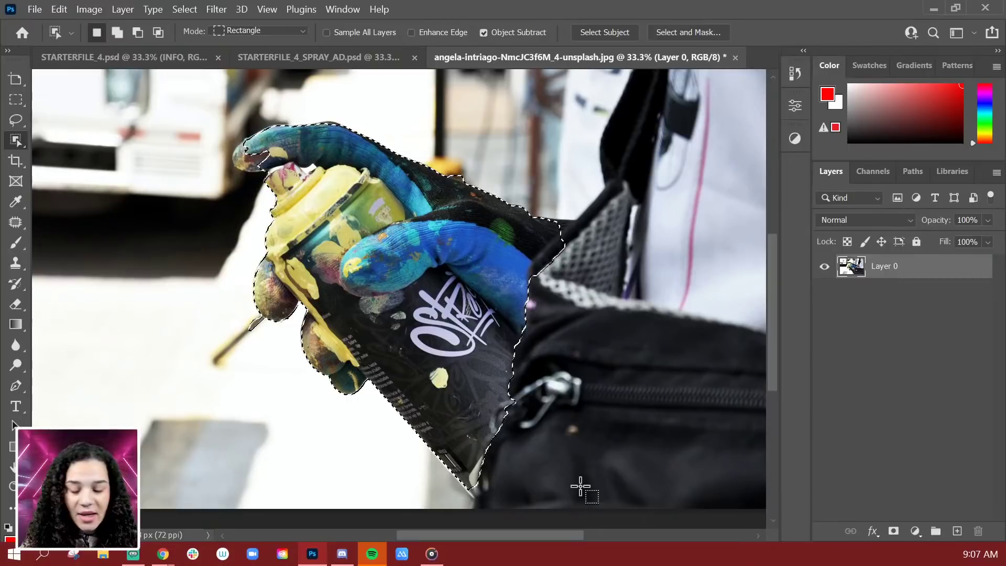
Add the missing part of the index fingertip to the selection with the Lasso tool
key("l")
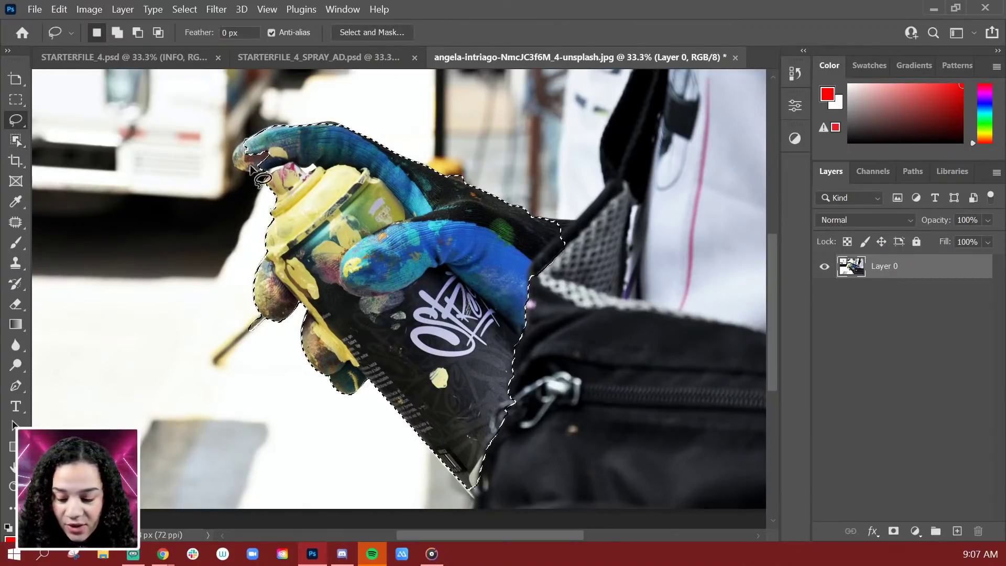
scroll(437, 152, "up", 2)
scroll(433, 258, "up", 2)
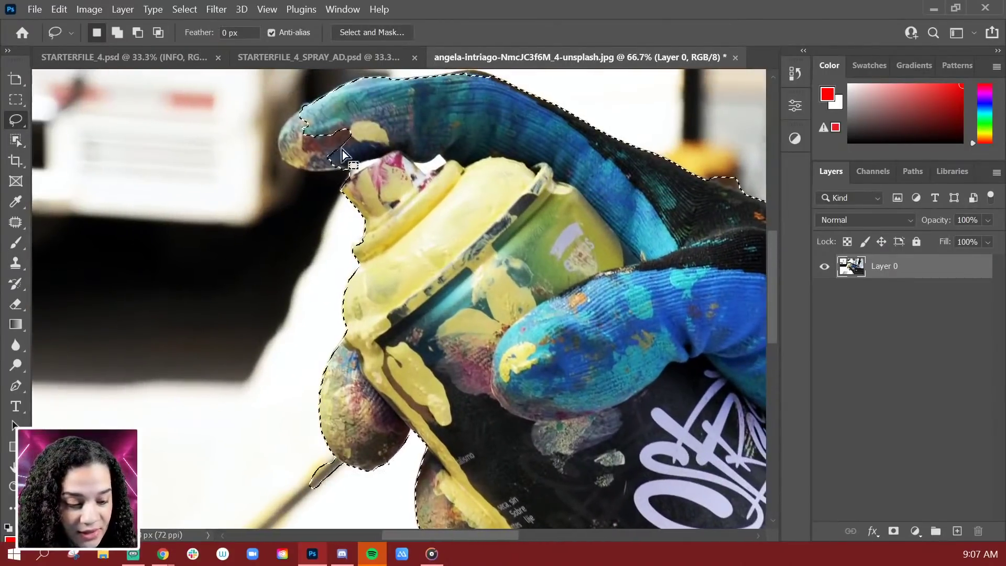
key("shift")
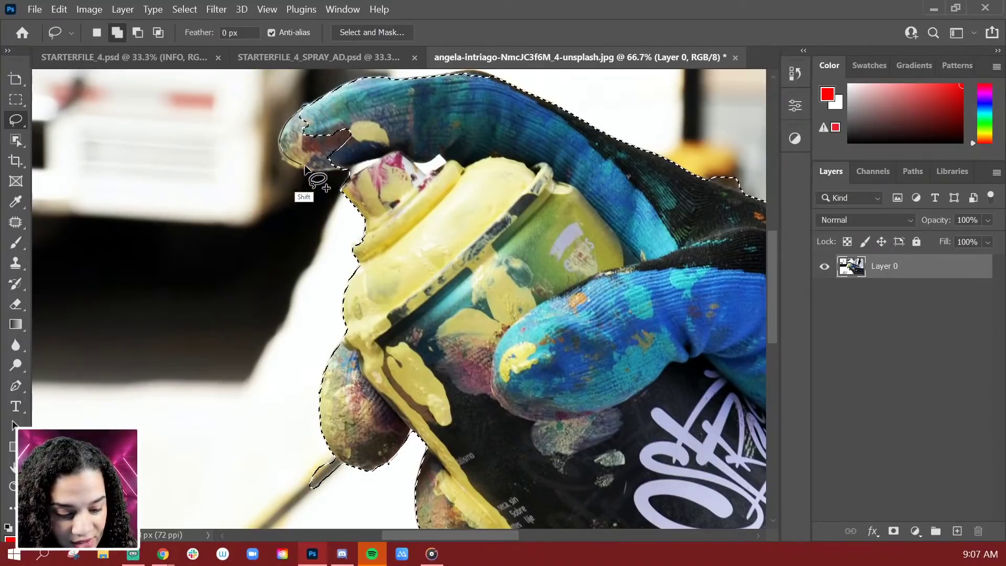
mouse_move(306, 168)
left_mouse_down()
mouse_move(340, 157)
mouse_move(291, 123)
mouse_move(296, 112)
mouse_move(280, 149)
mouse_move(353, 186)
mouse_move(360, 163)
mouse_move(276, 135)
left_mouse_up()
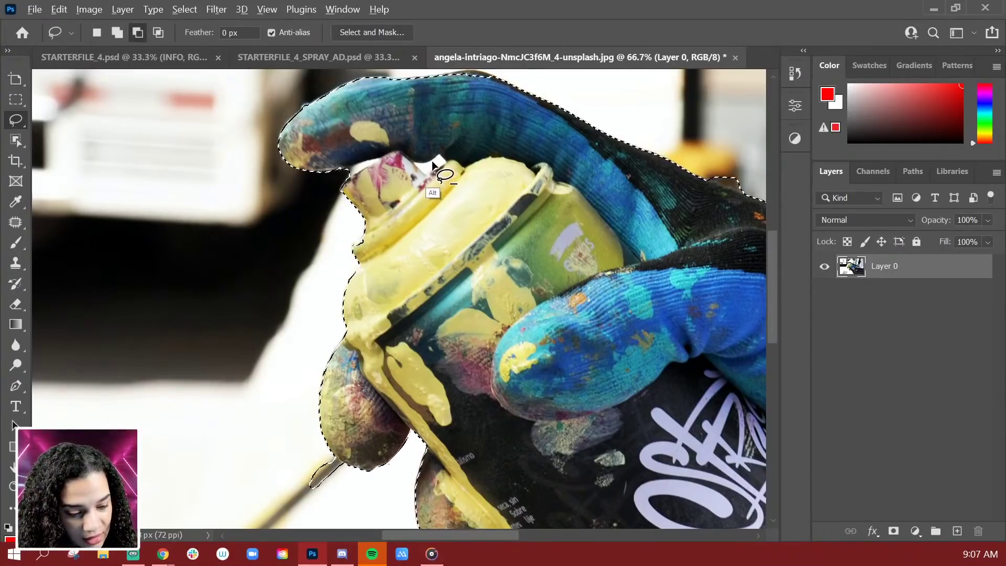
Subtract the background gap beside the can's nozzle and the stick beside the lower finger from the selection
mouse_move(415, 161)
left_mouse_down()
mouse_move(444, 163)
mouse_move(437, 154)
mouse_move(415, 160)
left_mouse_up()
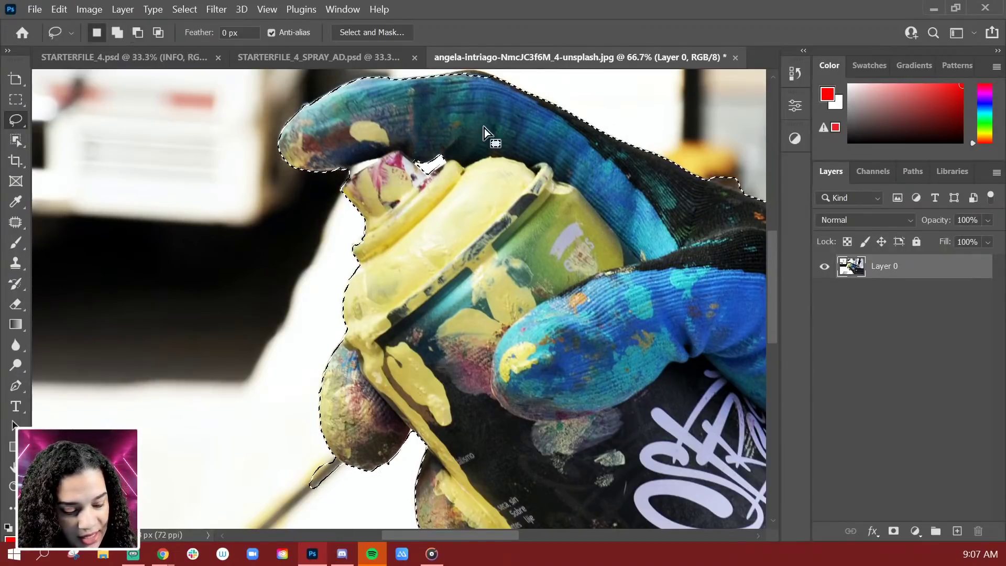
scroll(413, 254, "down", 5)
left_click_drag(292, 305, 320, 331)
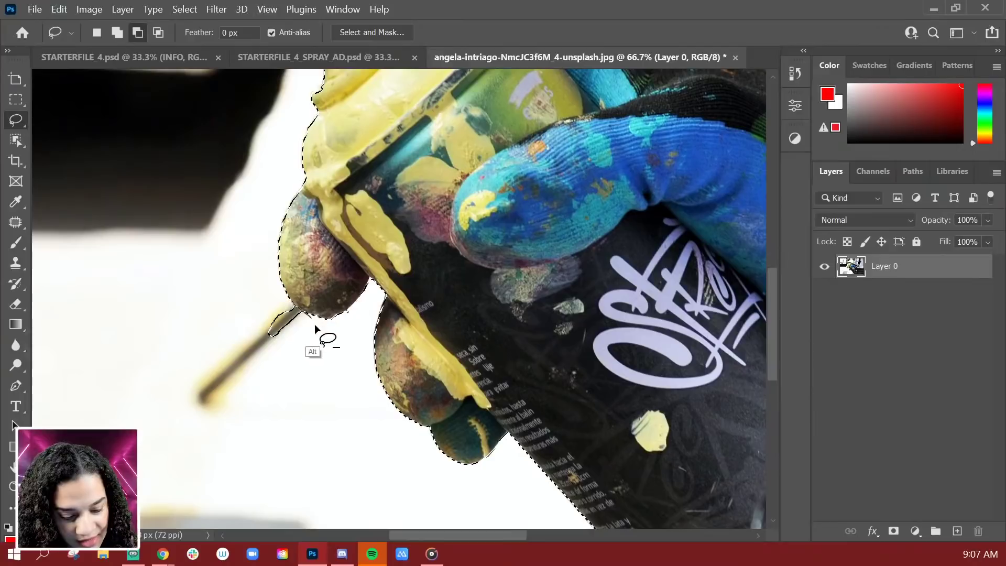
Trim the excess background from the selection along the glove's upper edge
scroll(252, 280, "right", 5)
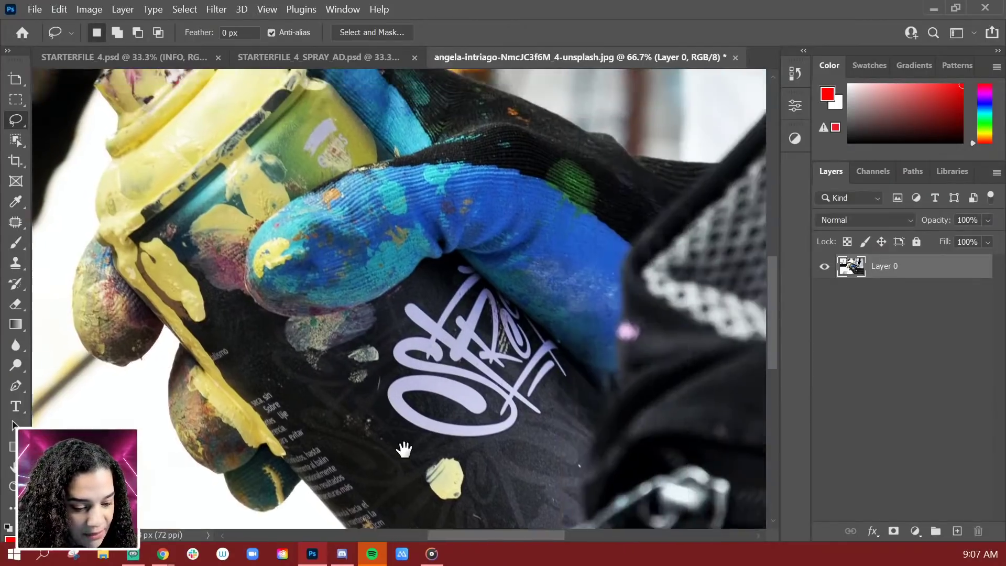
scroll(624, 288, "up", 4)
mouse_move(405, 217)
left_mouse_down()
mouse_move(455, 224)
mouse_move(402, 196)
left_mouse_up()
scroll(402, 196, "down", 1)
scroll(402, 195, "right", 1)
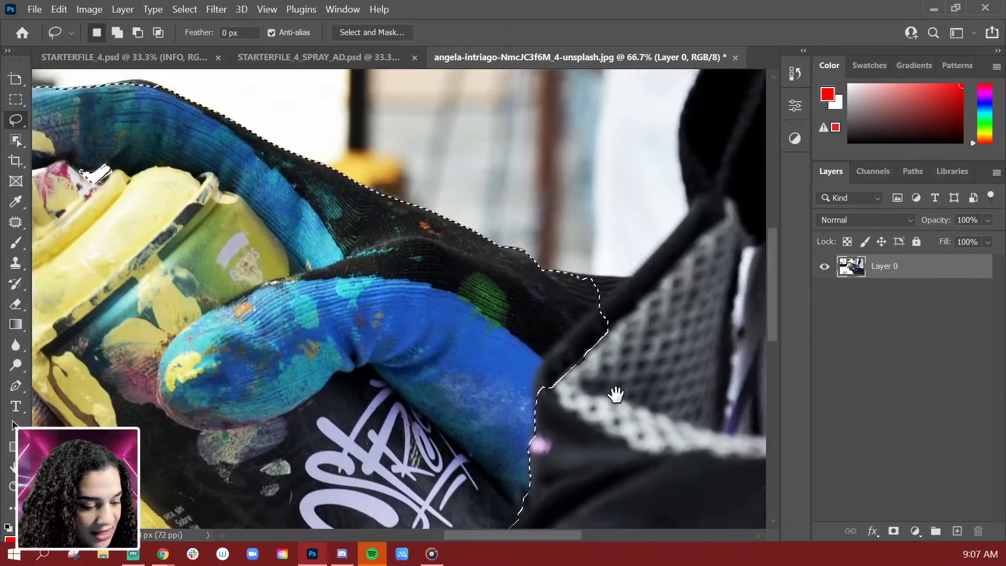
Redraw the selection around the glove's cuff with the Lasso tool so it extends to the edge of the bag's strap
mouse_move(594, 277)
left_mouse_down()
mouse_move(636, 288)
mouse_move(565, 348)
mouse_move(550, 275)
mouse_move(602, 313)
mouse_move(568, 337)
mouse_move(635, 291)
mouse_move(566, 267)
left_mouse_up()
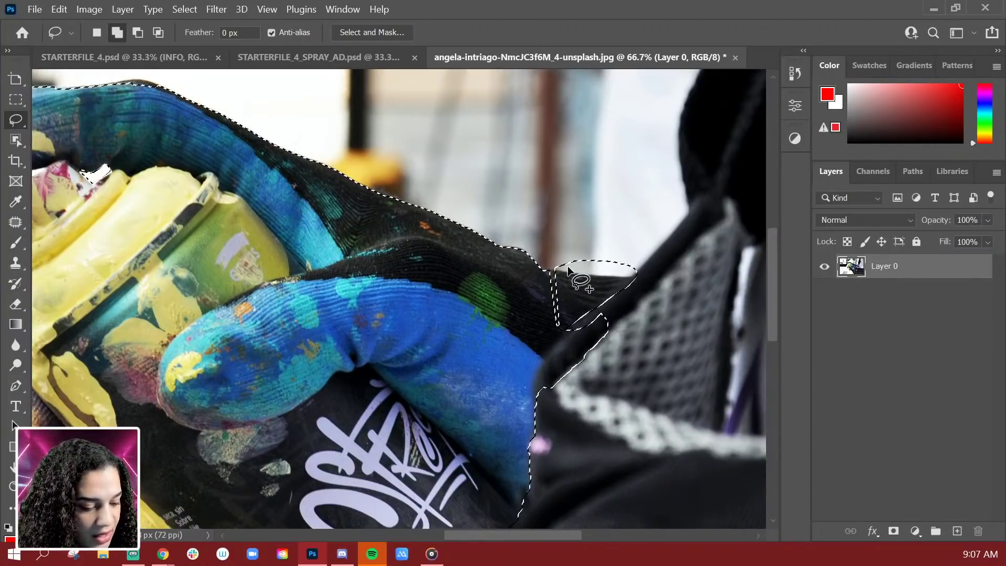
key("ctrl+z")
mouse_move(557, 337)
left_mouse_down()
mouse_move(615, 293)
mouse_move(569, 267)
mouse_move(548, 280)
mouse_move(558, 335)
left_mouse_up()
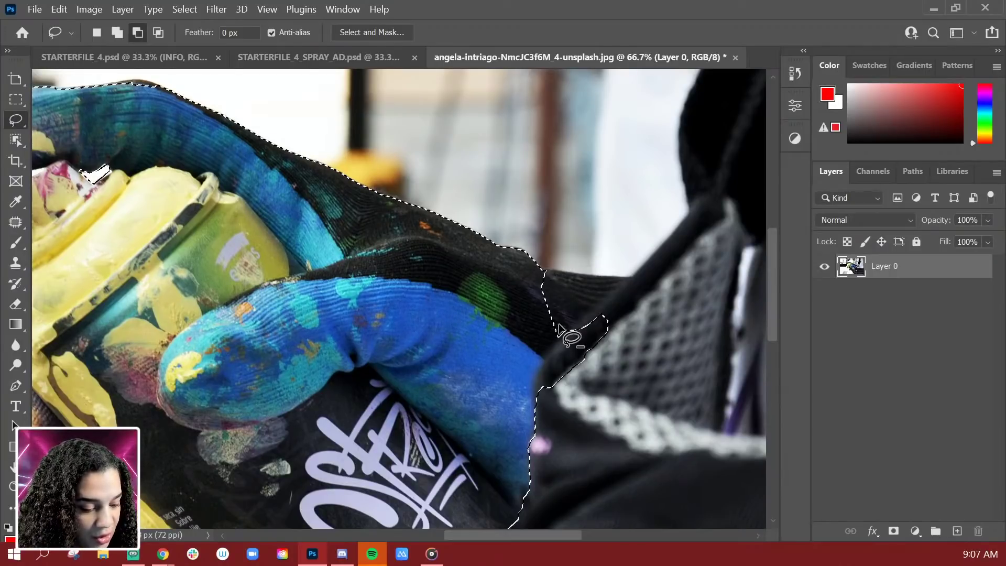
mouse_move(545, 270)
left_mouse_down()
mouse_move(638, 272)
mouse_move(543, 273)
mouse_move(573, 274)
left_mouse_up()
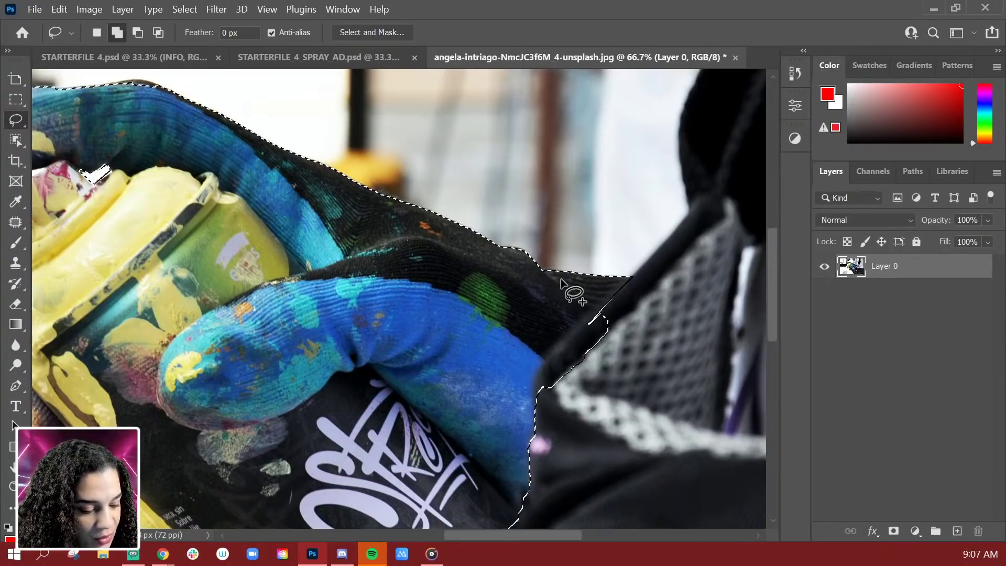
Subtract the bag strap's edge below the cuff from the selection
mouse_move(602, 332)
left_mouse_down()
mouse_move(636, 288)
mouse_move(563, 338)
left_mouse_up()
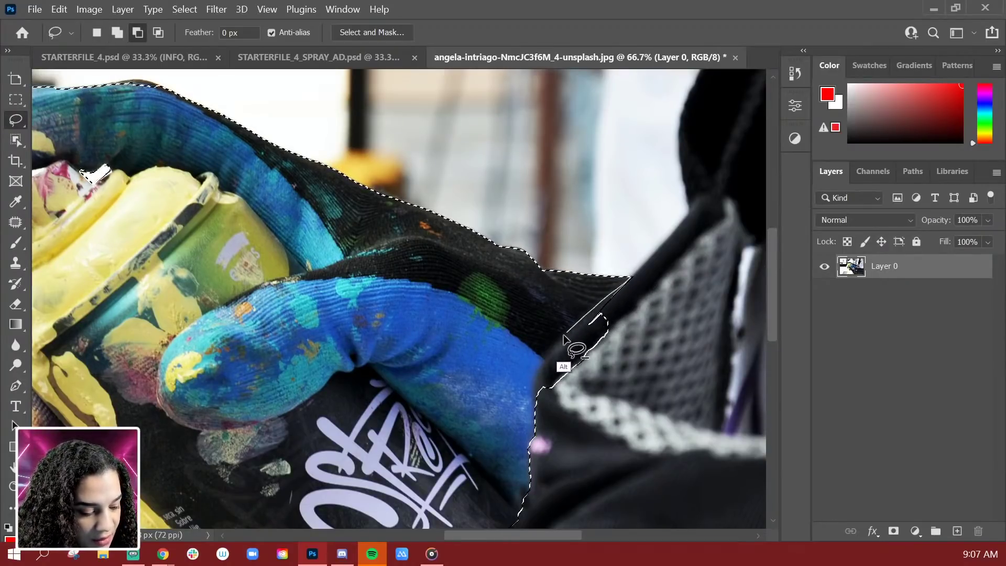
left_click_drag(536, 408, 537, 411)
left_click_drag(606, 310, 622, 231)
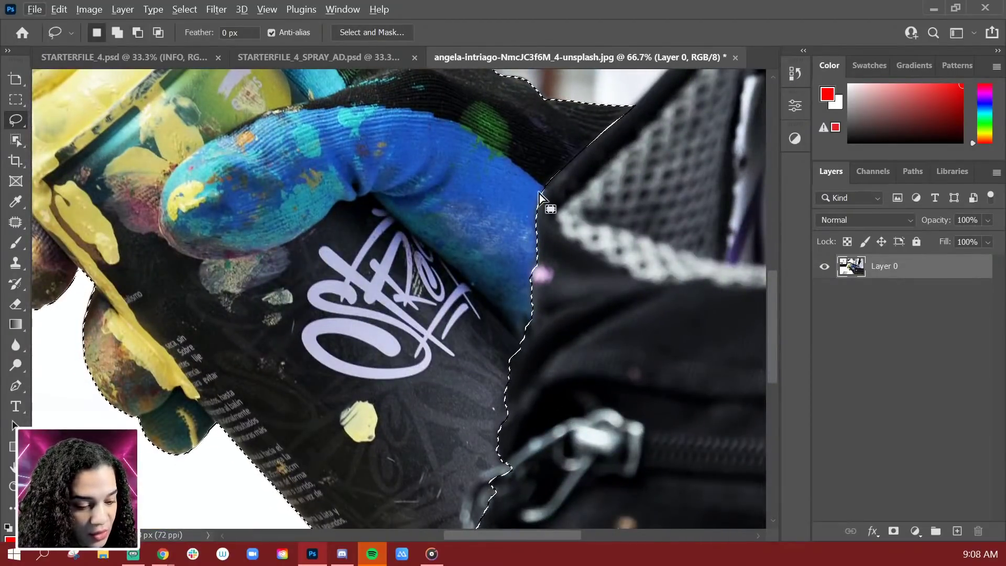
Subtract the bag's zipper pull and edge beside the can's lower part from the selection
left_click_drag(580, 388, 602, 281)
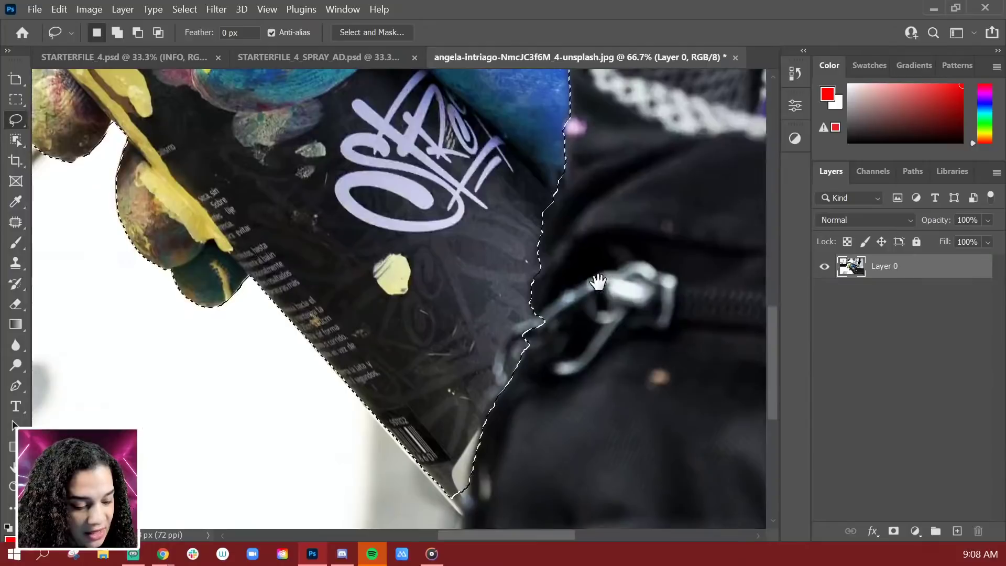
key("alt")
mouse_move(564, 169)
left_mouse_down()
mouse_move(540, 223)
mouse_move(529, 310)
mouse_move(445, 501)
mouse_move(504, 519)
mouse_move(611, 291)
mouse_move(611, 327)
left_mouse_up()
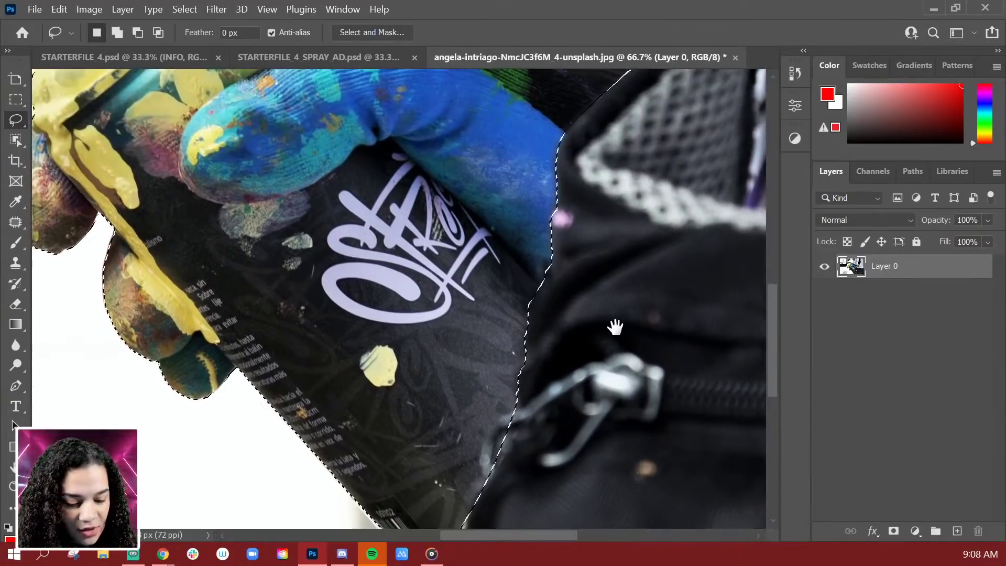
key("ctrl+minus")
key("ctrl+minus")
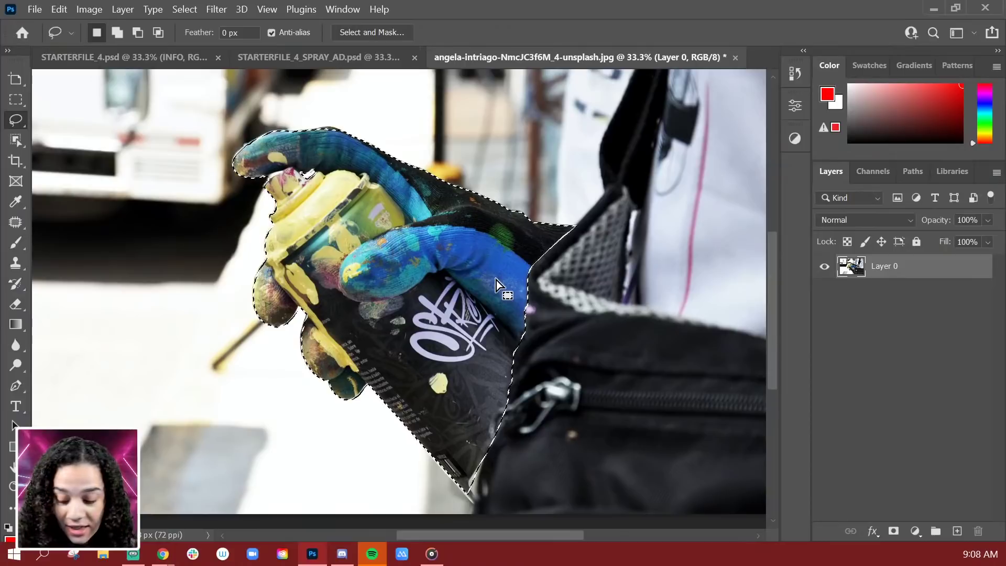
Subtract the excess background along the upper edge of the index finger from the selection
key("ctrl+plus")
key("ctrl+plus")
left_click_drag(296, 198, 412, 351)
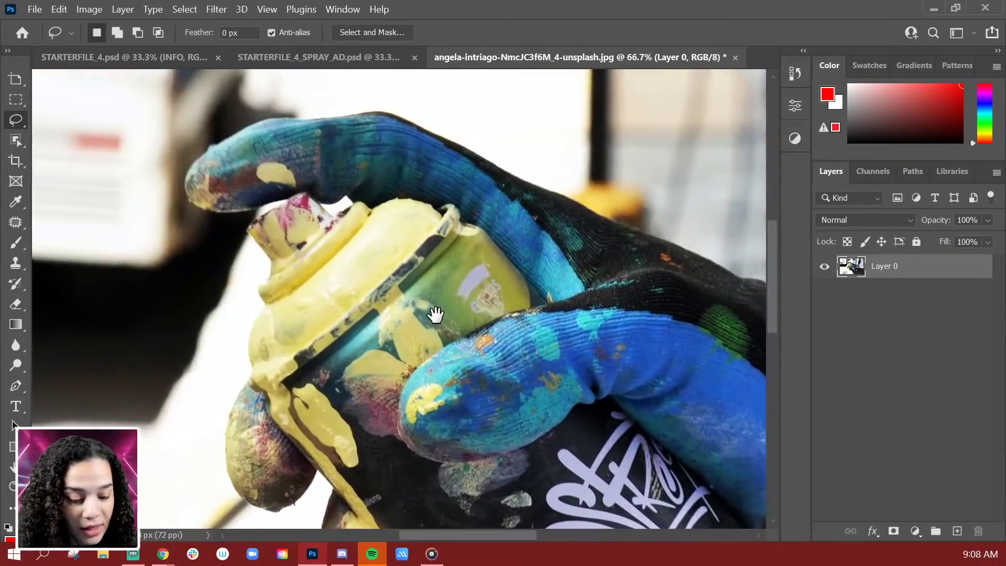
key("alt")
mouse_move(216, 141)
left_mouse_down()
mouse_move(197, 157)
mouse_move(293, 99)
mouse_move(388, 198)
left_mouse_up()
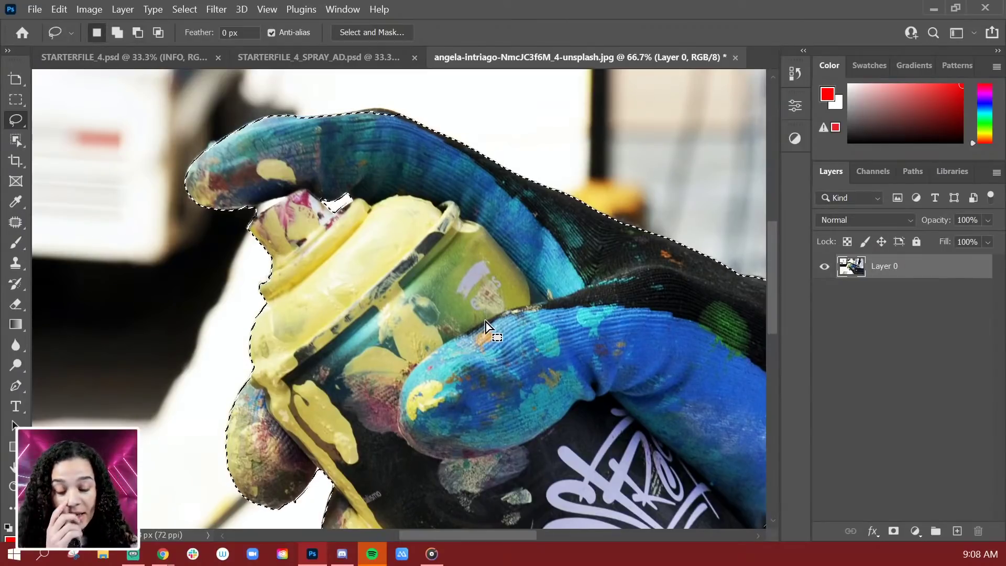
Refine the selection along the top of the index finger's bend, adding the cut-off strip of glove back in
key("alt")
mouse_move(399, 115)
left_mouse_down()
mouse_move(393, 141)
mouse_move(287, 130)
left_mouse_up()
key("shift")
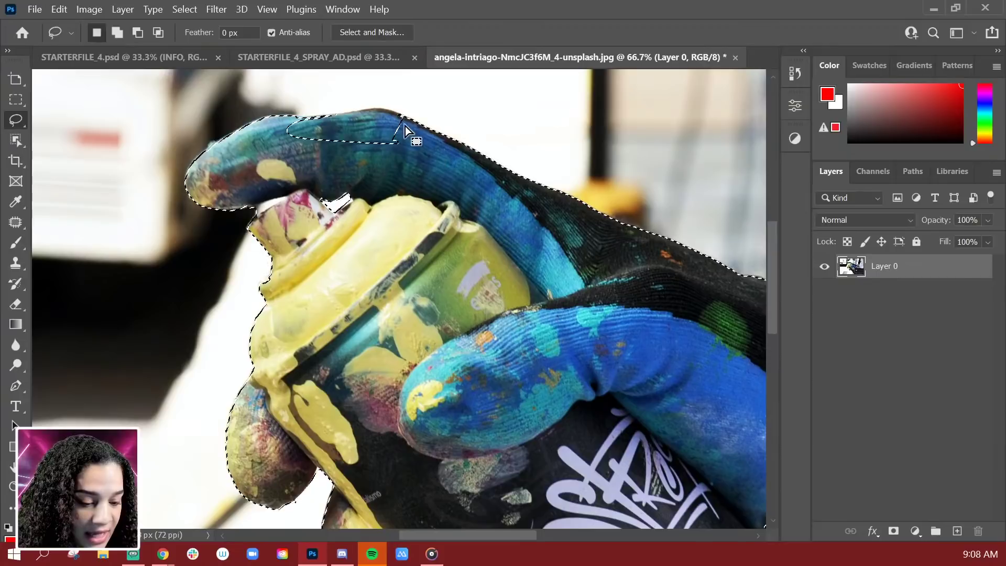
mouse_move(400, 113)
left_mouse_down()
mouse_move(325, 116)
mouse_move(401, 169)
left_mouse_up()
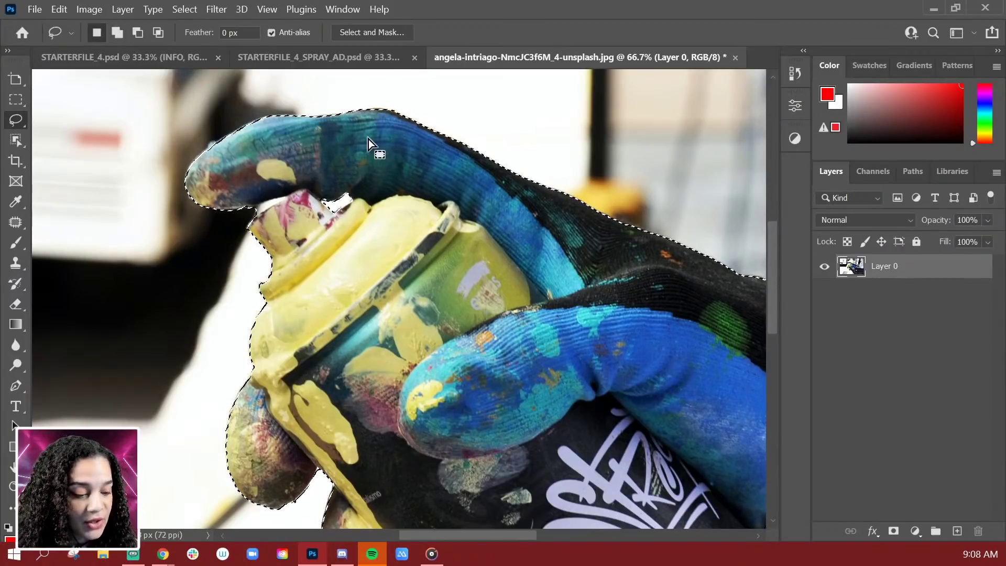
Add the can's edge just below the nozzle collar to the selection
key("shift")
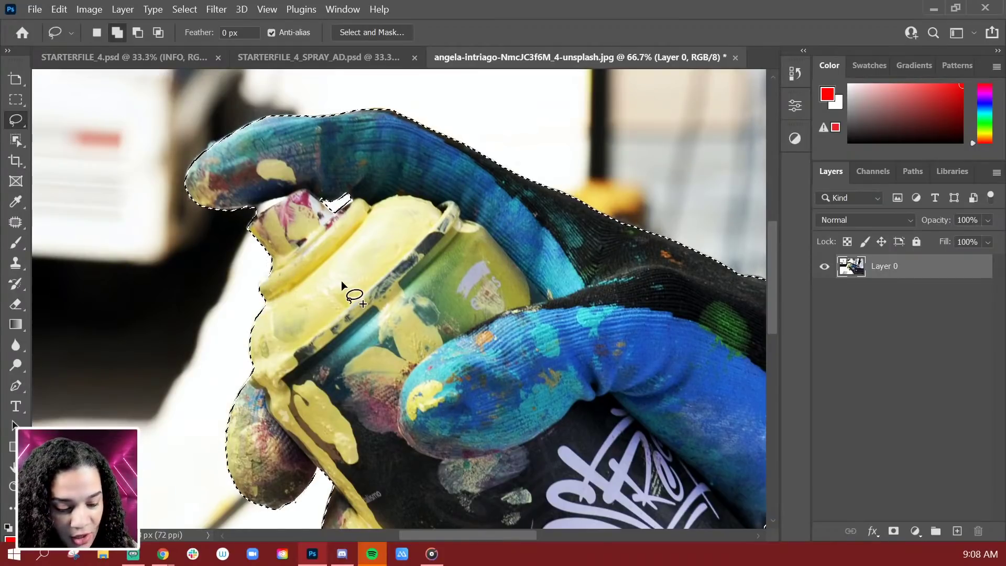
key("shift")
mouse_move(275, 283)
left_mouse_down()
mouse_move(258, 309)
mouse_move(297, 301)
left_mouse_up()
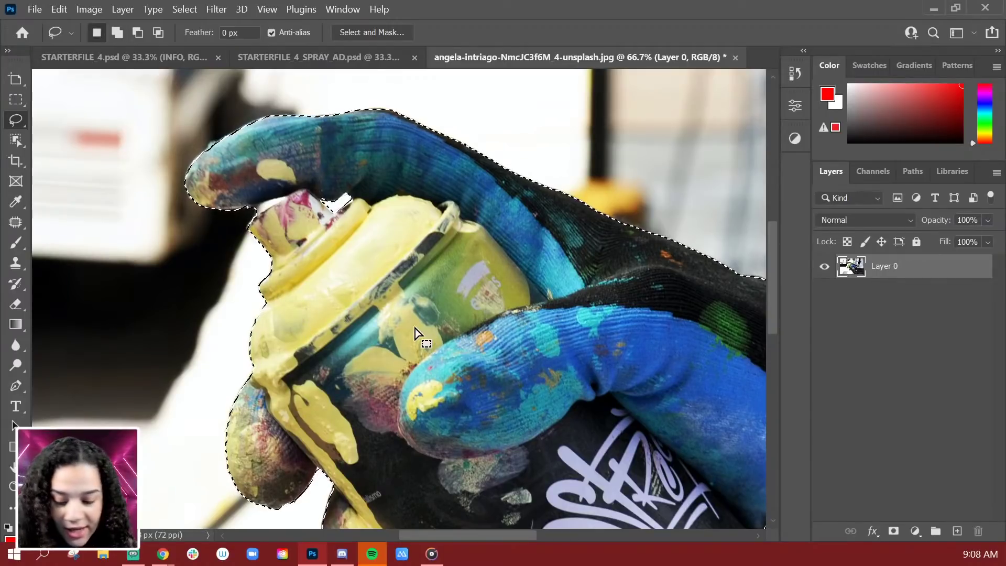
Copy the selected hand and can to a new layer and check the cutout with the original photo layer hidden
scroll(414, 328, "down", 2)
scroll(414, 329, "down", 1)
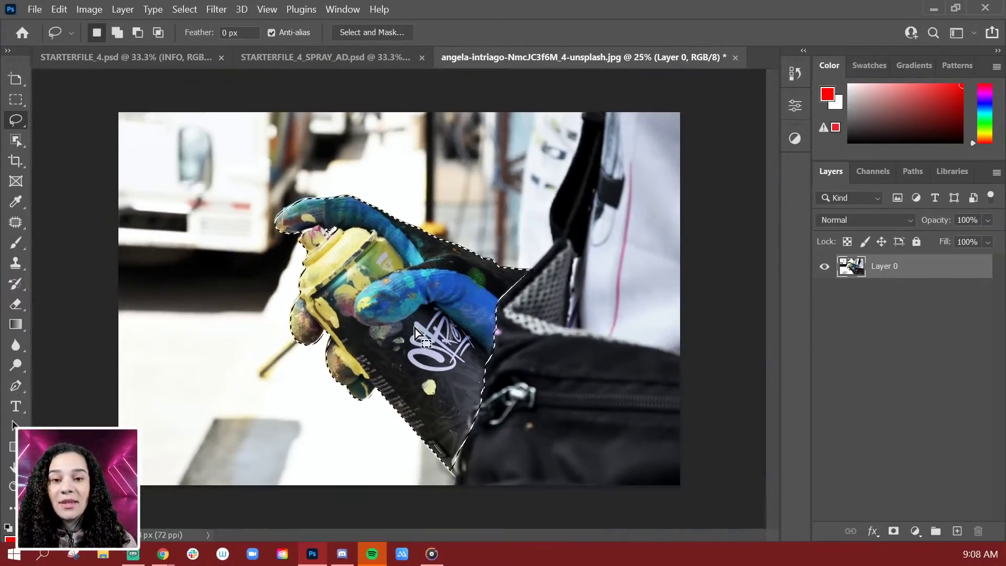
scroll(415, 328, "up", 2)
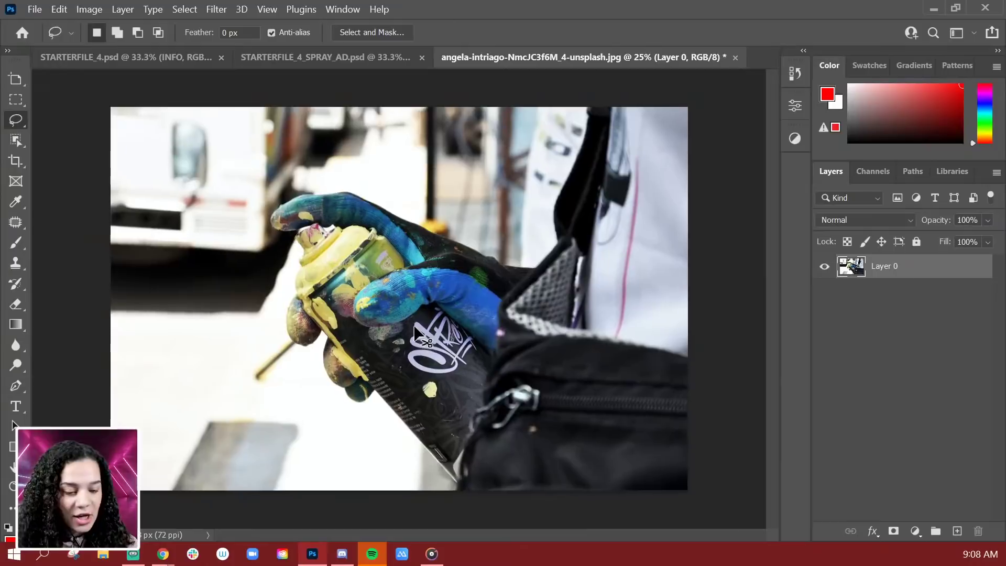
scroll(415, 328, "down", 1)
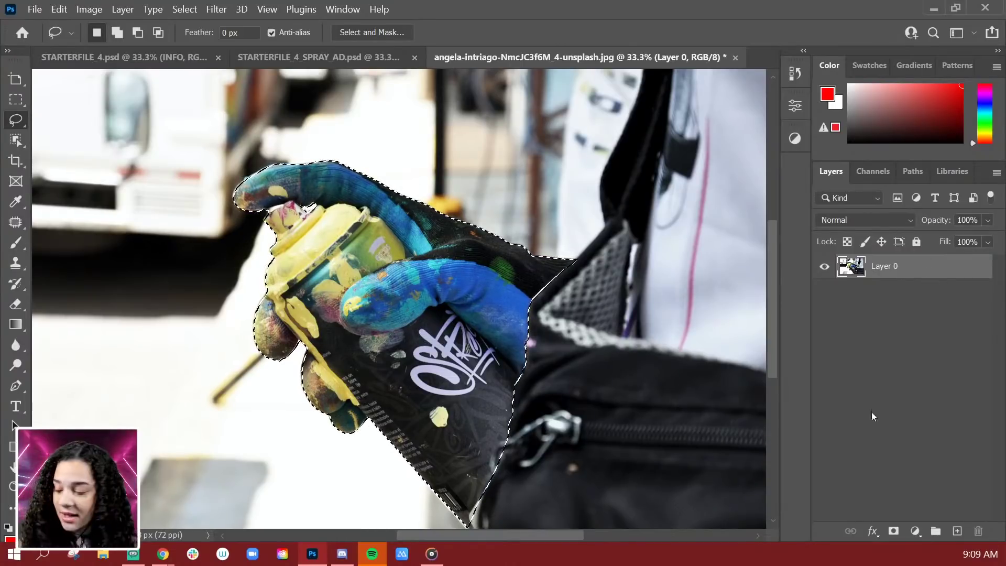
key("ctrl+j")
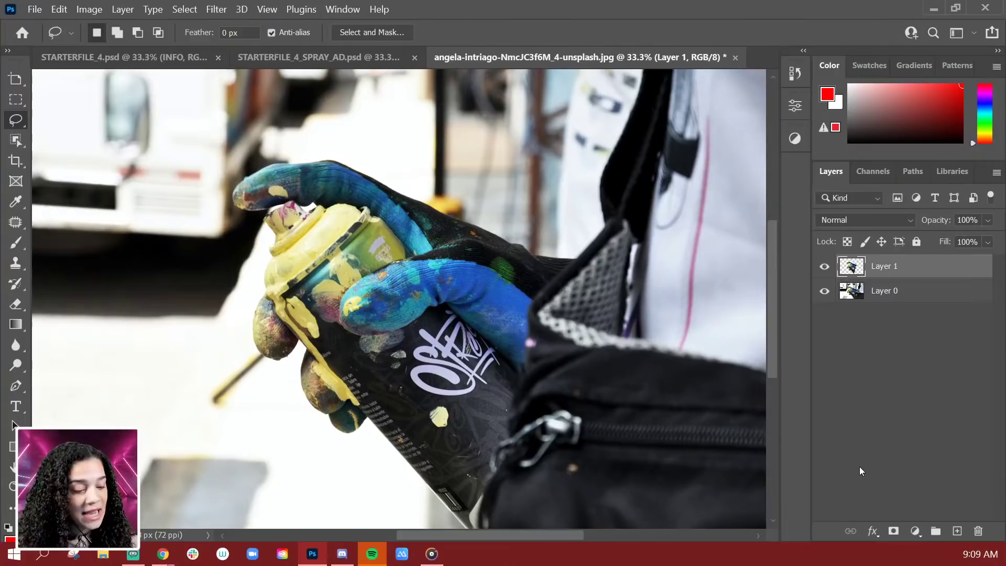
left_click(825, 291)
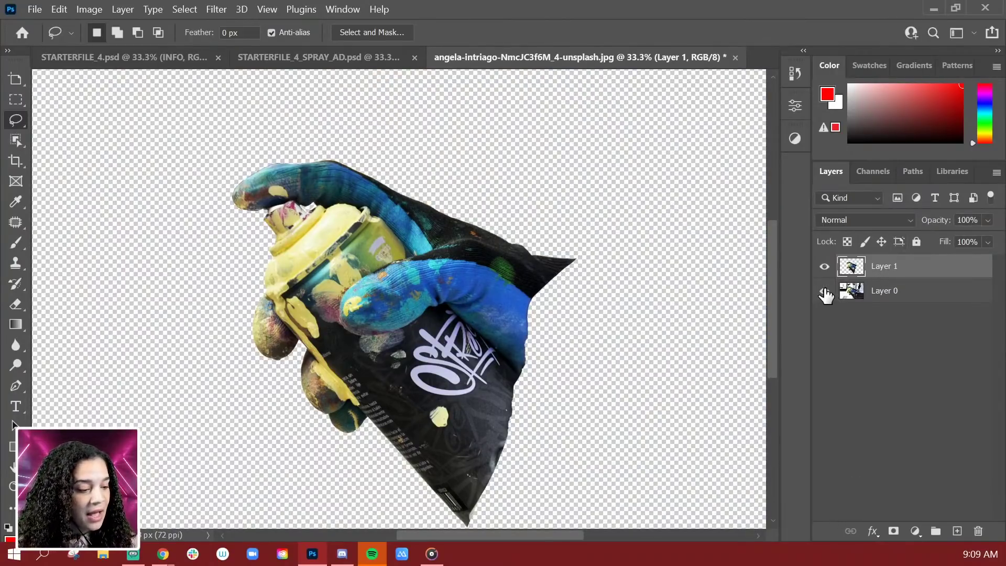
left_click(824, 292)
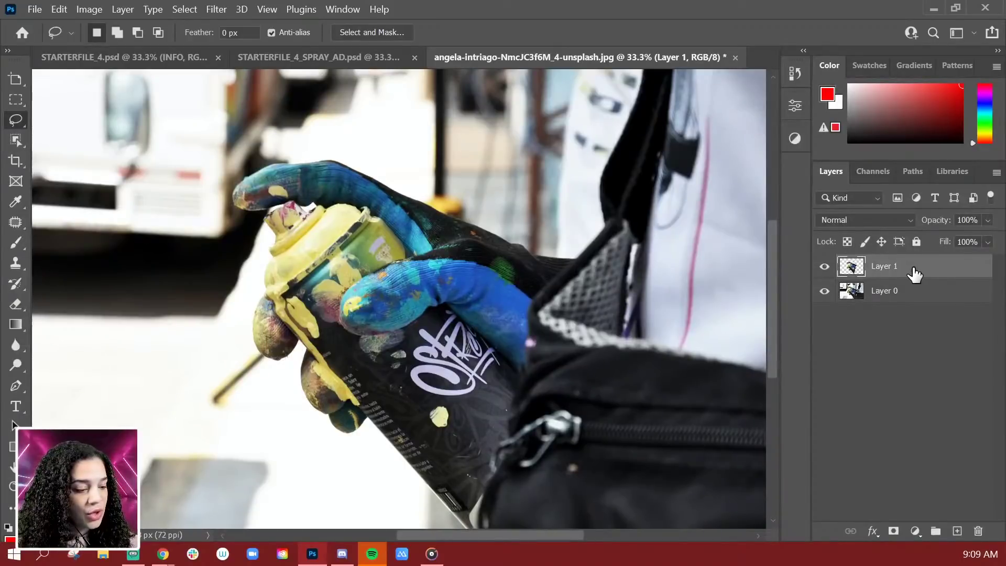
Convert the cutout layer to a smart object and rename it "spray can"
right_click(914, 273)
left_click(744, 234)
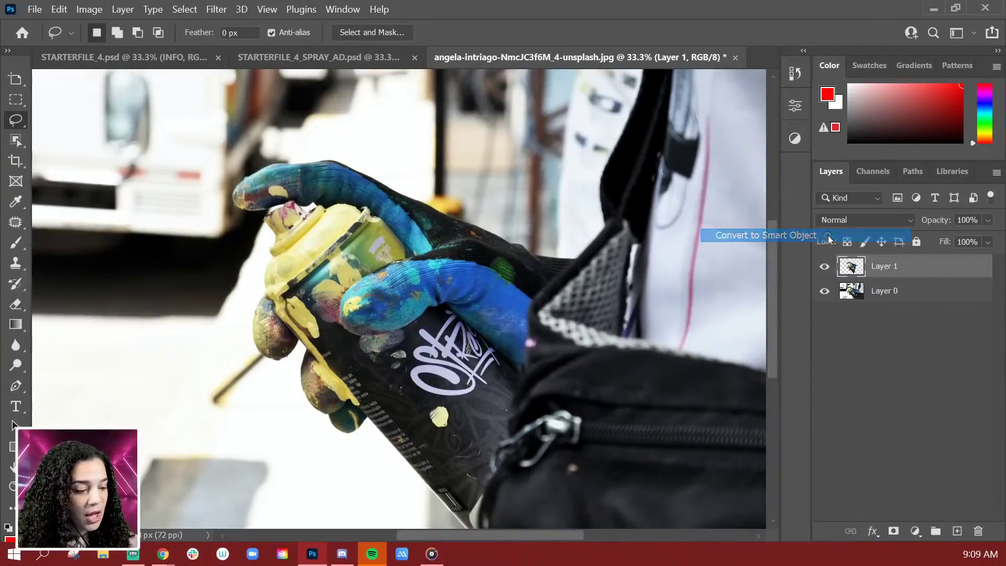
double_click(885, 266)
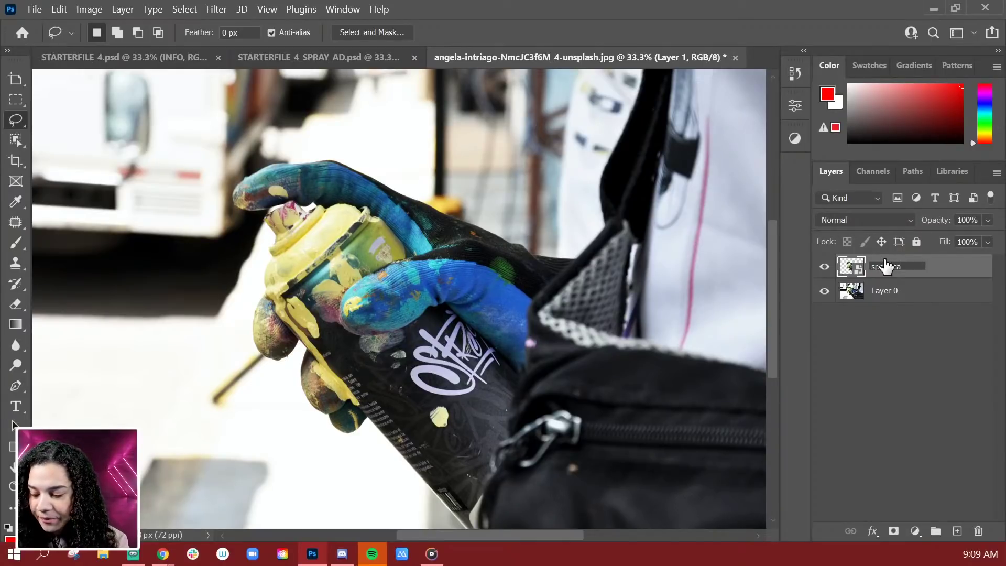
type("spray can")
key("Return")
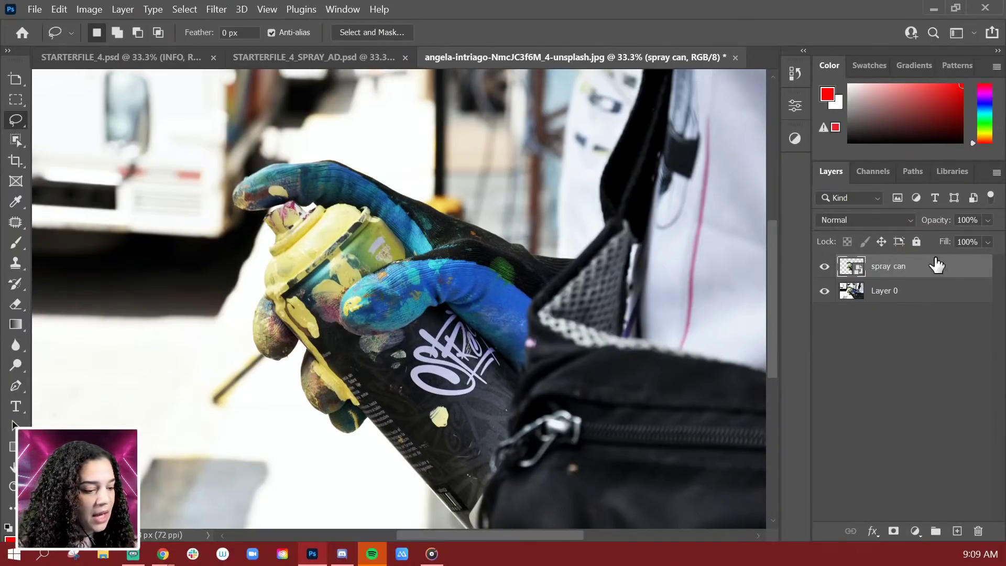
Bring the spray can layer into STARTERFILE_4.psd, scale it to 19.90% and position it running off the canvas's right edge
mouse_move(939, 275)
left_mouse_down()
mouse_move(551, 289)
mouse_move(114, 84)
mouse_move(117, 59)
mouse_move(128, 83)
mouse_move(381, 315)
left_mouse_up()
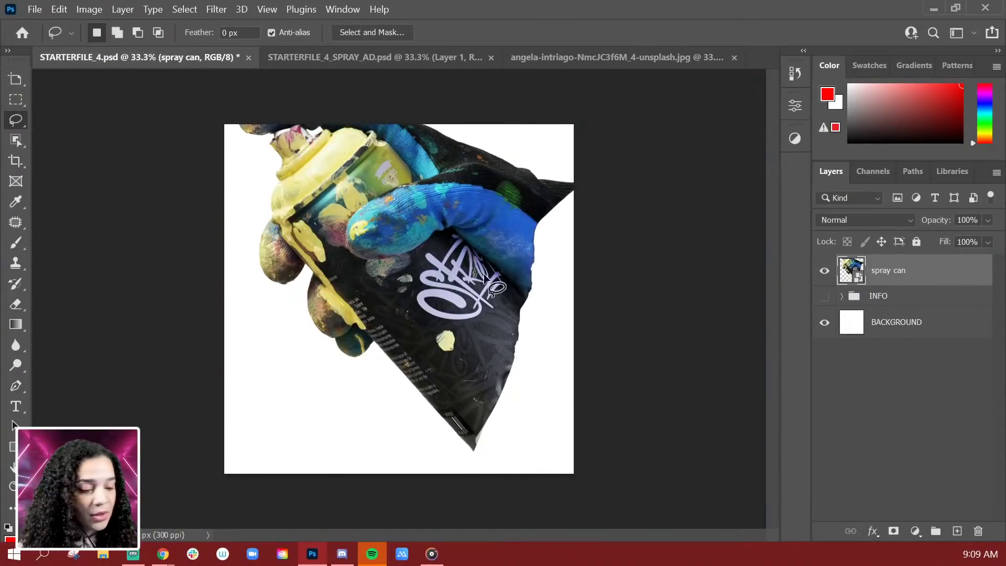
key("ctrl+t")
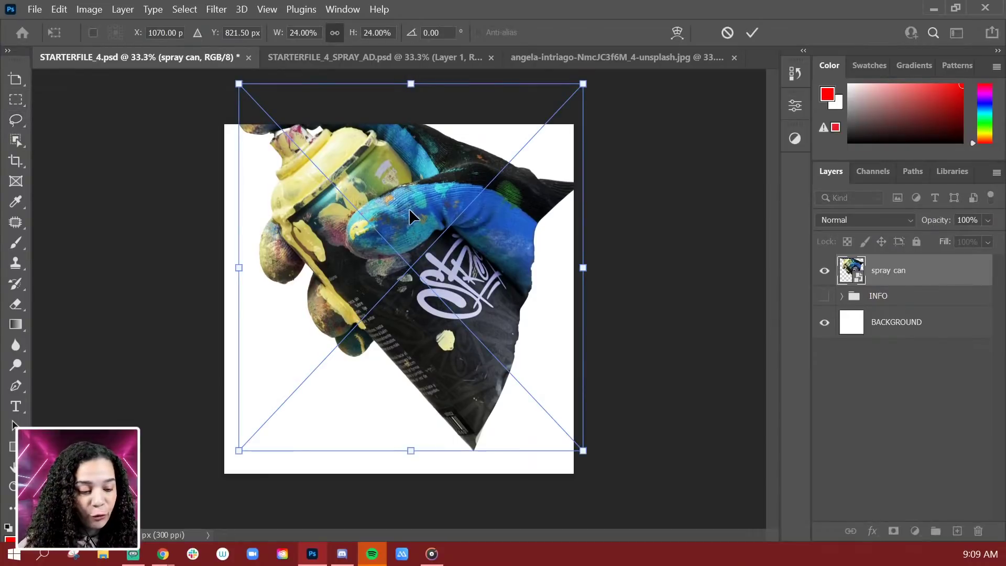
left_click_drag(410, 211, 486, 298)
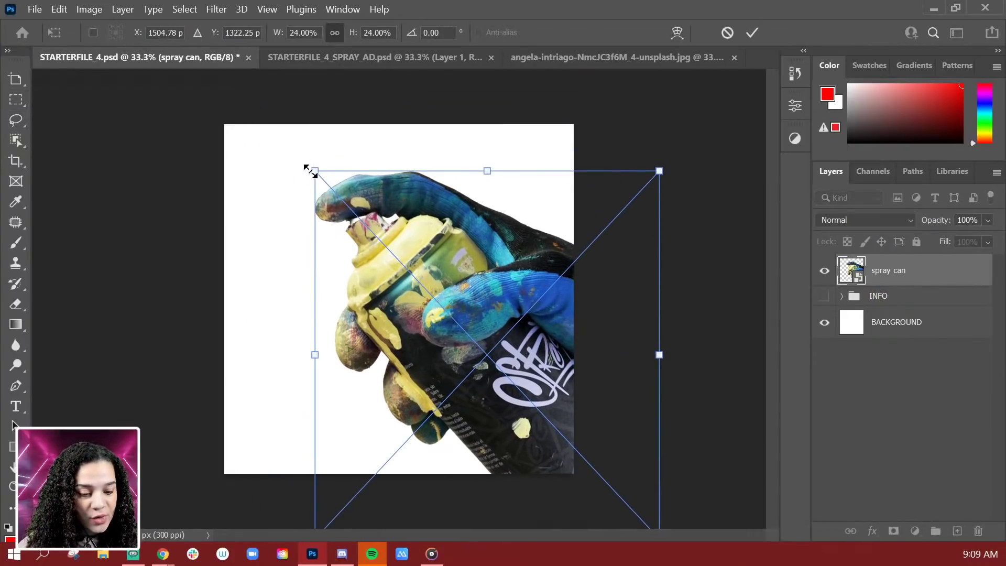
mouse_move(306, 166)
left_mouse_down()
mouse_move(380, 250)
mouse_move(454, 262)
mouse_move(501, 291)
mouse_move(502, 314)
left_mouse_up()
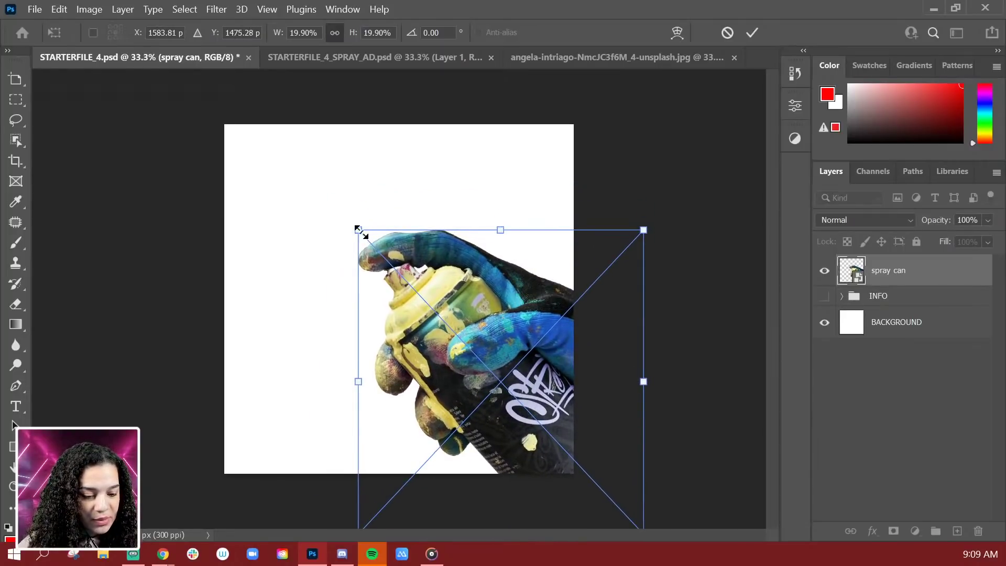
mouse_move(431, 262)
left_mouse_down()
mouse_move(421, 221)
mouse_move(439, 244)
left_mouse_up()
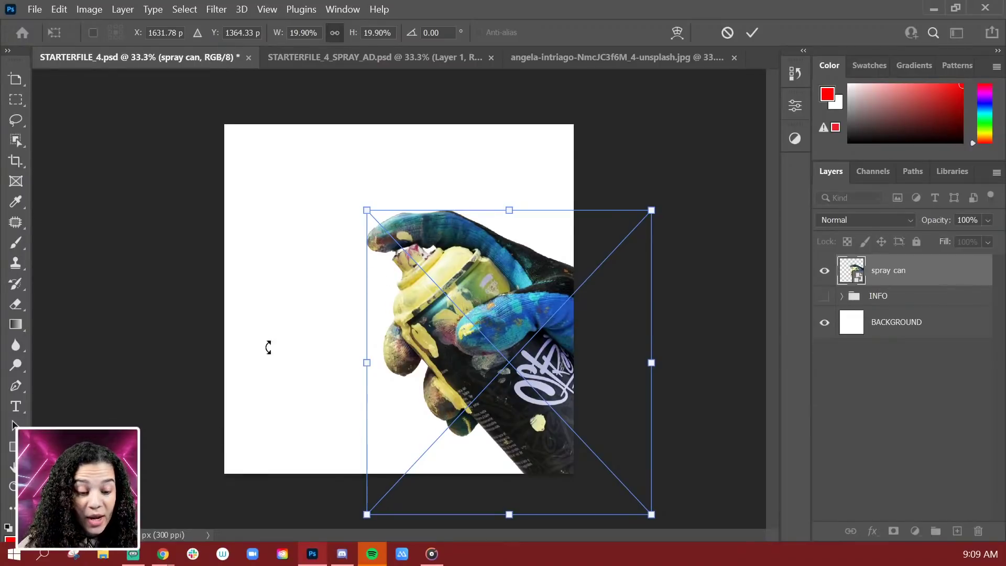
key("Return")
key("l")
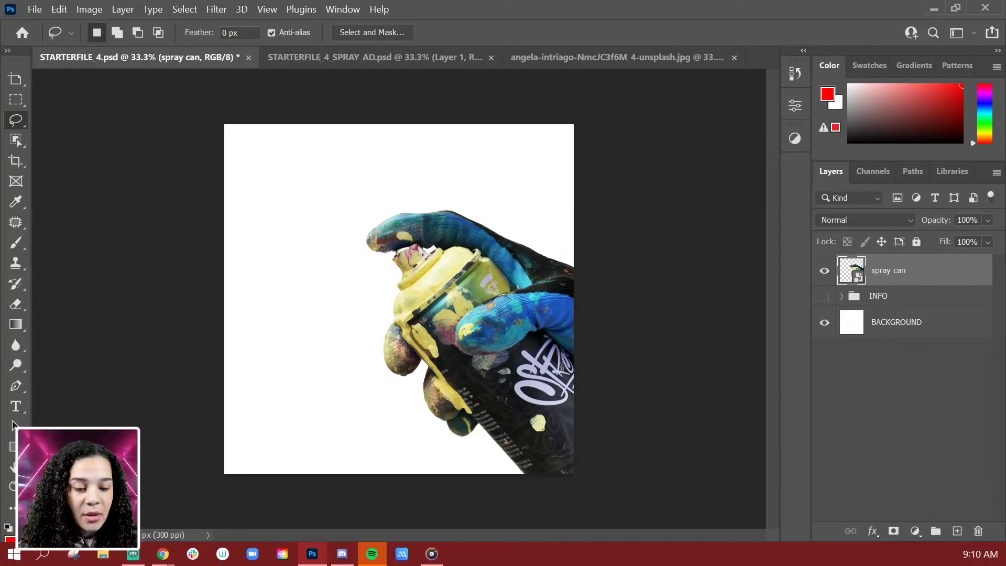
Give the spray can layer a Gradient Map adjustment with the Orange_05 preset and Reverse enabled
left_click(84, 10)
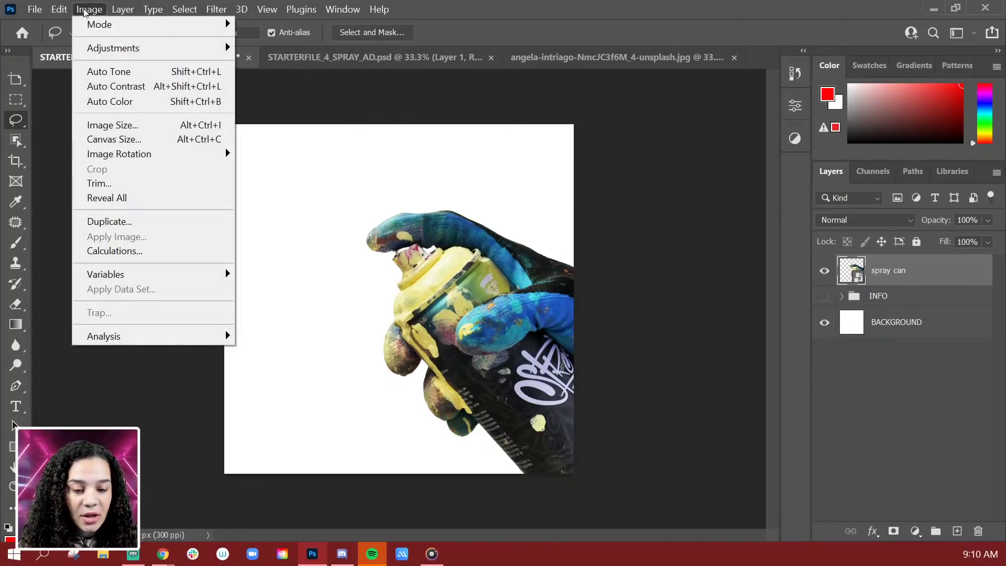
mouse_move(175, 48)
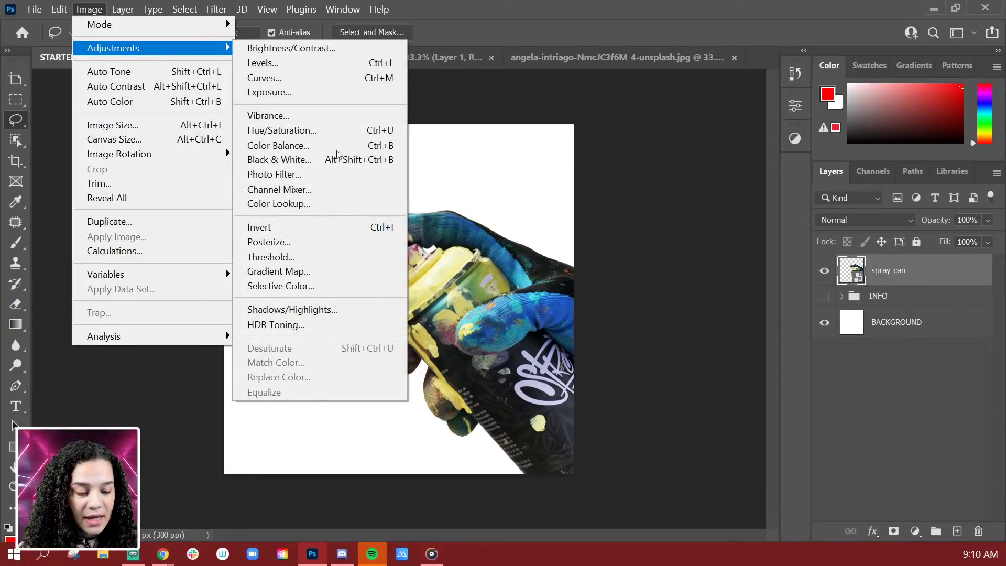
left_click(330, 272)
left_click_drag(483, 108, 753, 135)
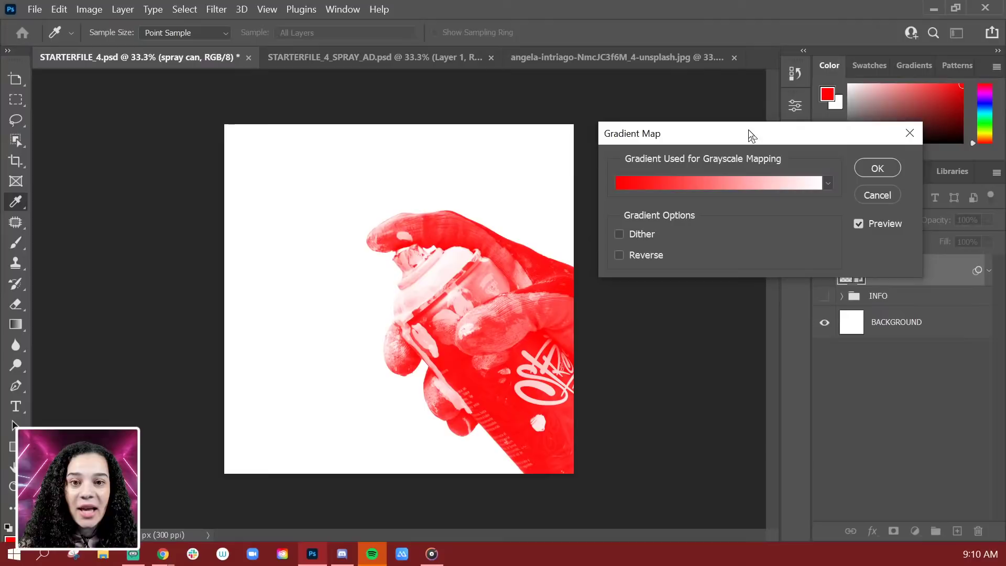
left_click(827, 184)
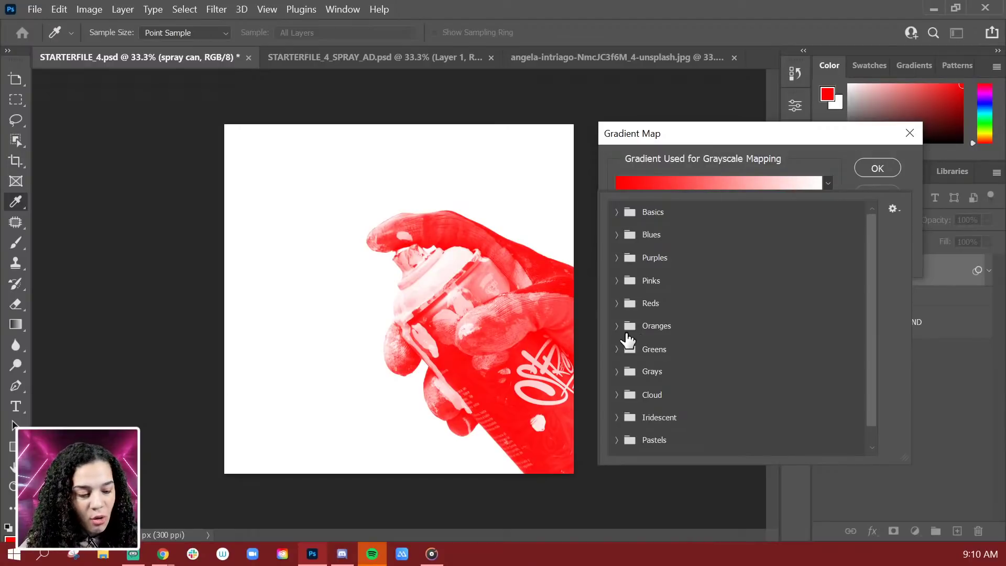
left_click(615, 325)
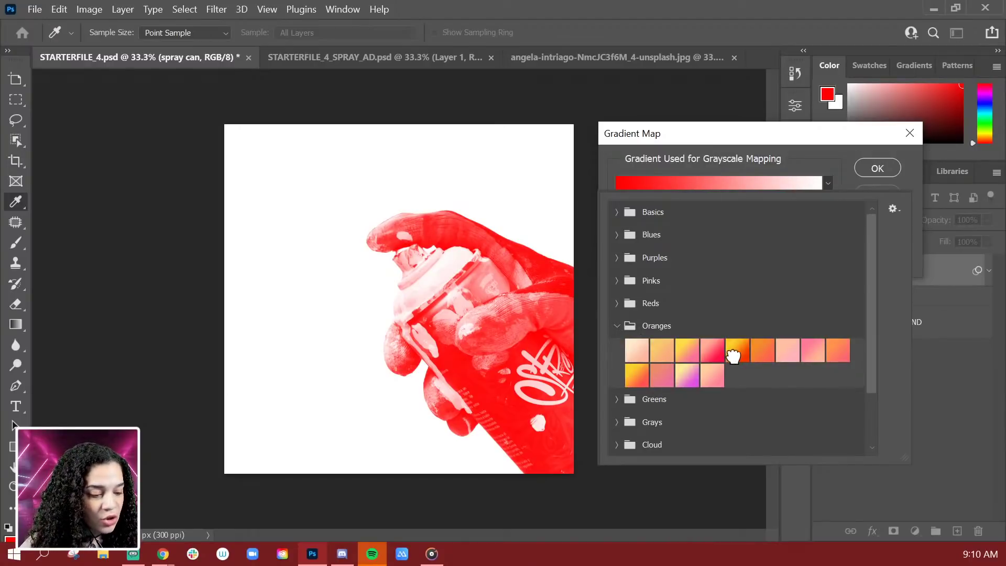
left_click(734, 361)
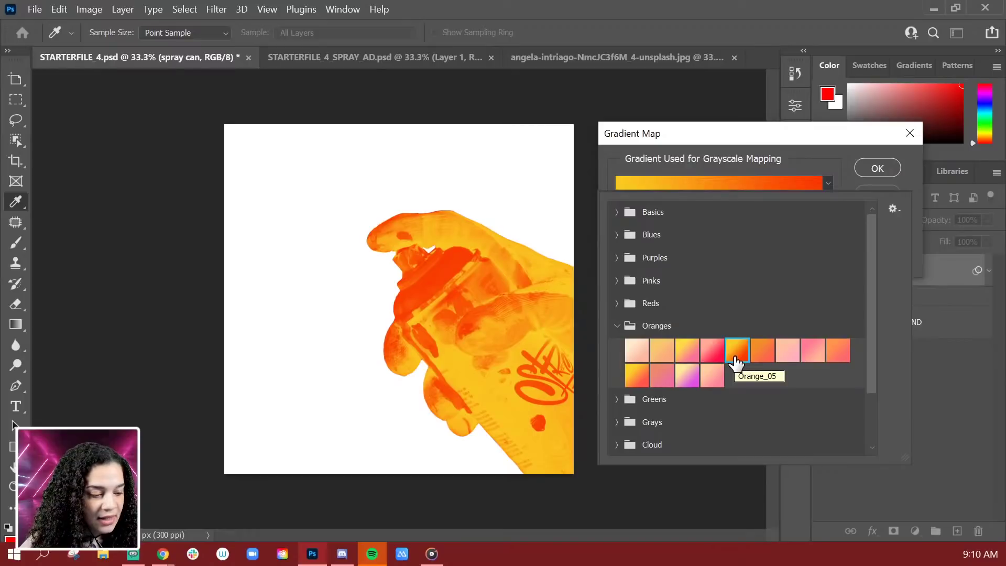
left_click(838, 143)
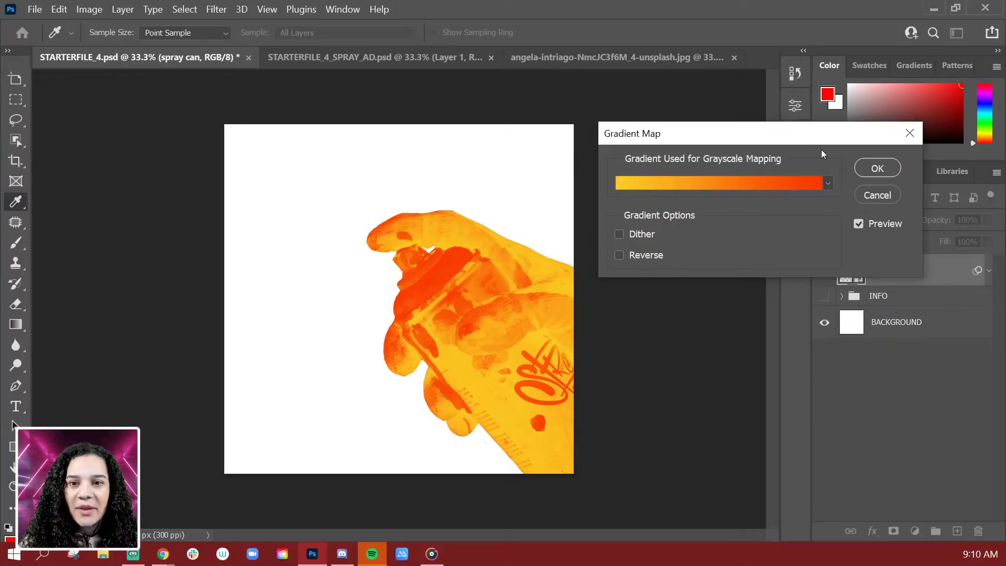
left_click(621, 253)
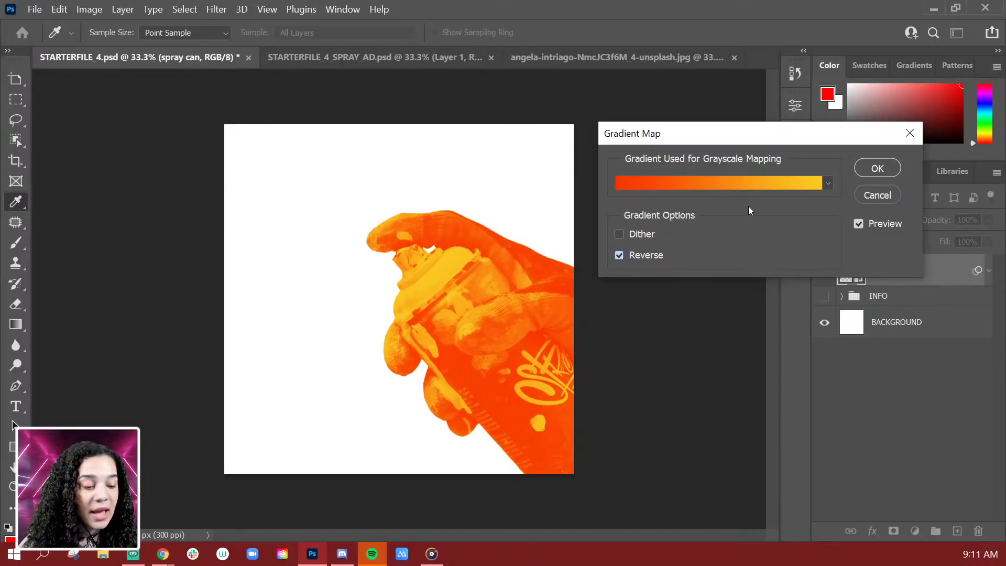
Change the gradient map to the last preset in the Reds group, blending orange, pink and purple
left_click(828, 183)
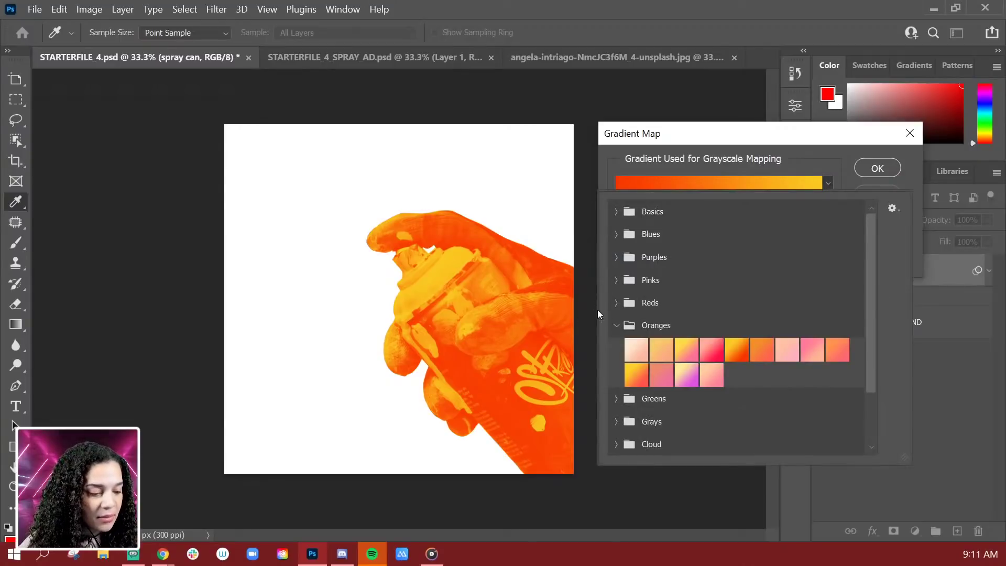
left_click(615, 302)
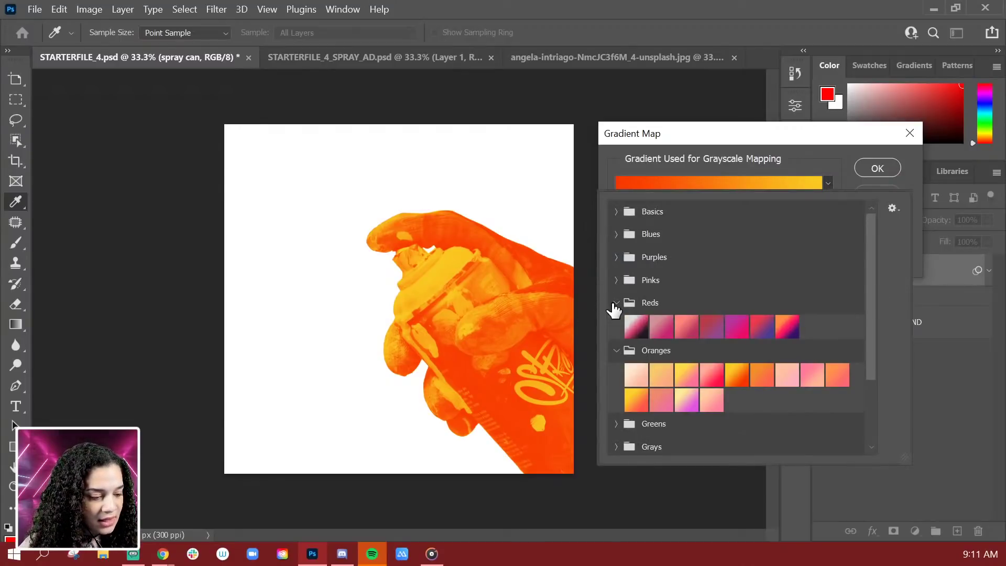
left_click(787, 327)
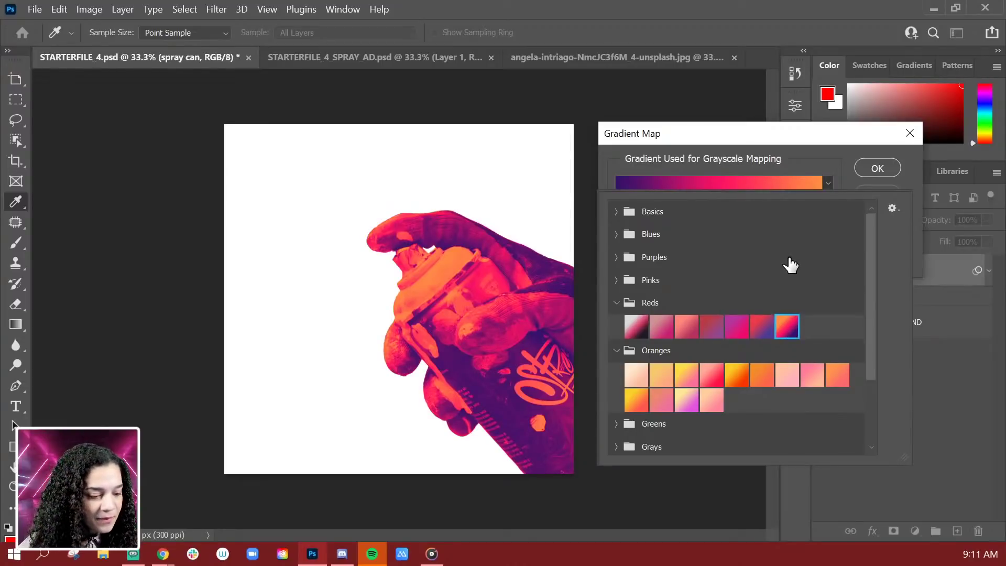
Edit the gradient map's gradient, moving the purple stop to 84% and adding a darker purple stop, #1a0935, at 100%
left_click(800, 140)
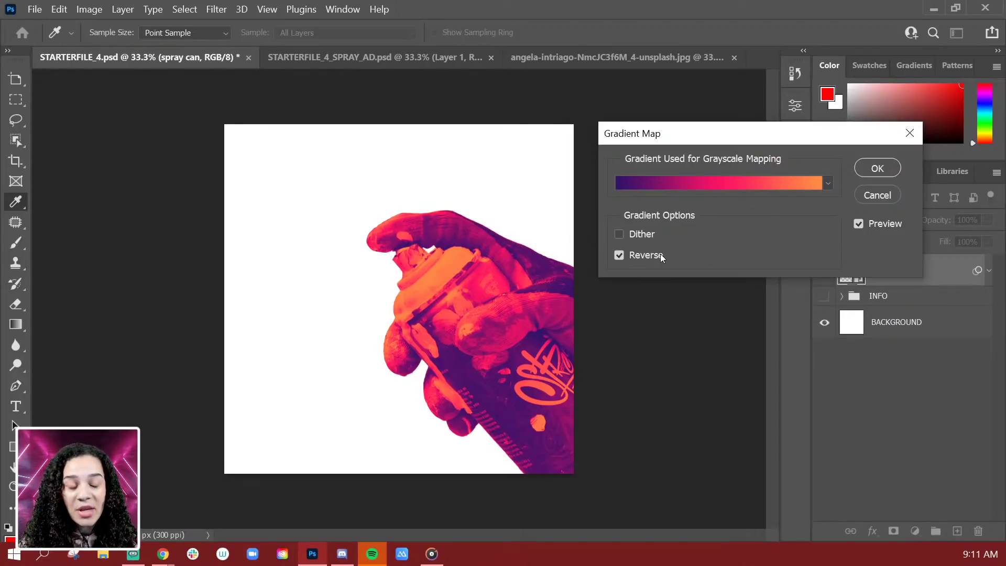
left_click(721, 181)
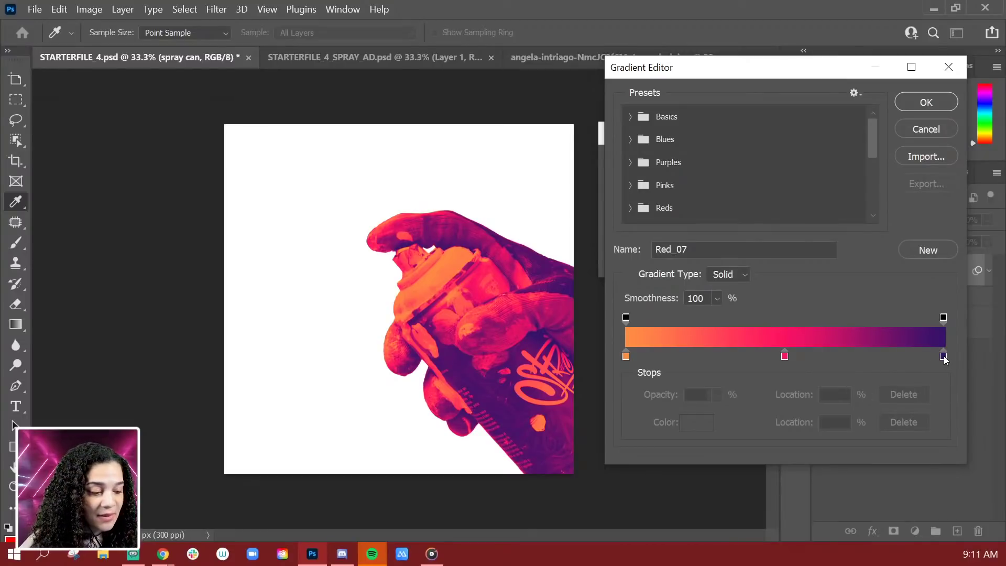
left_click_drag(943, 356, 865, 363)
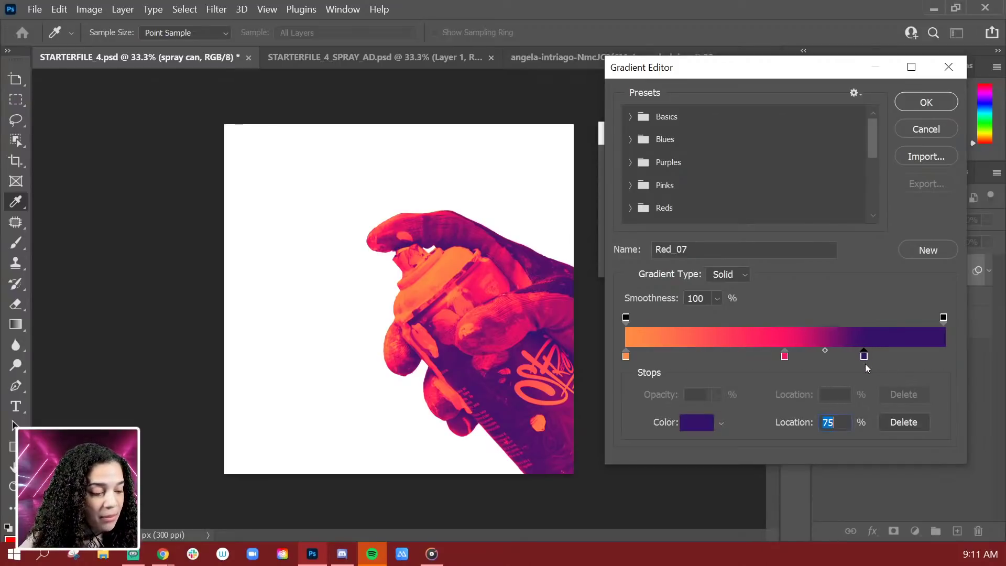
left_click(941, 358)
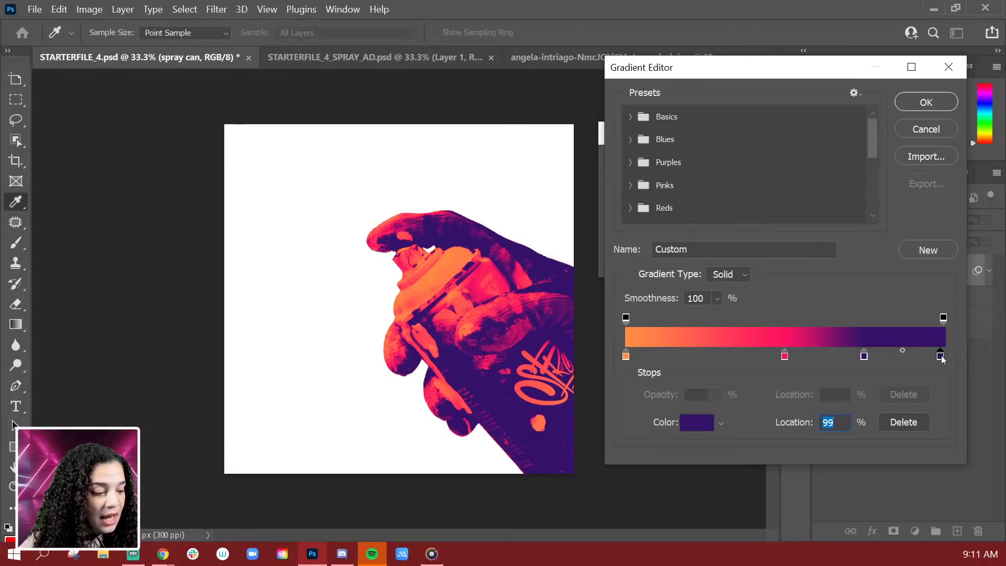
left_click_drag(940, 359, 949, 361)
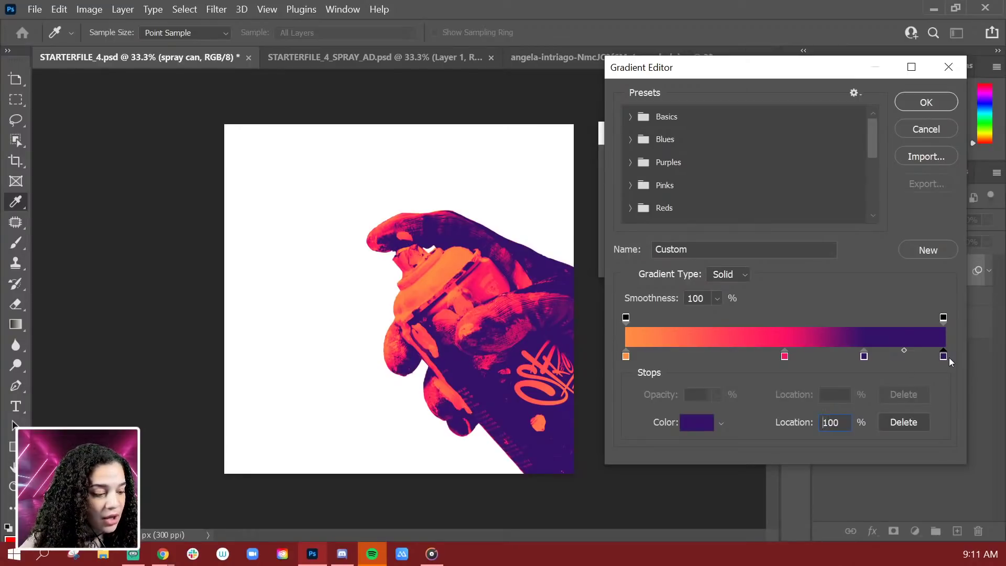
left_click(704, 422)
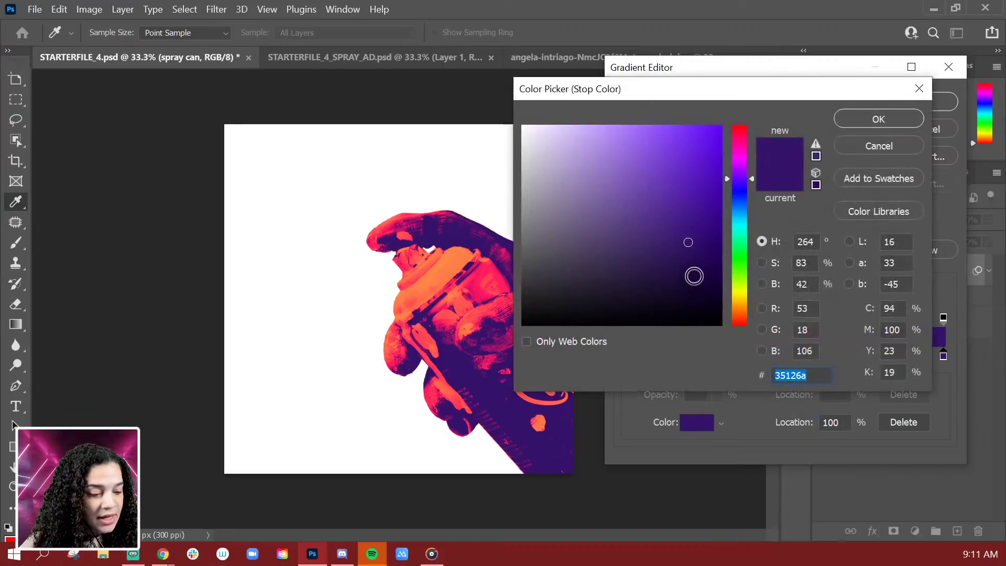
left_click(689, 283)
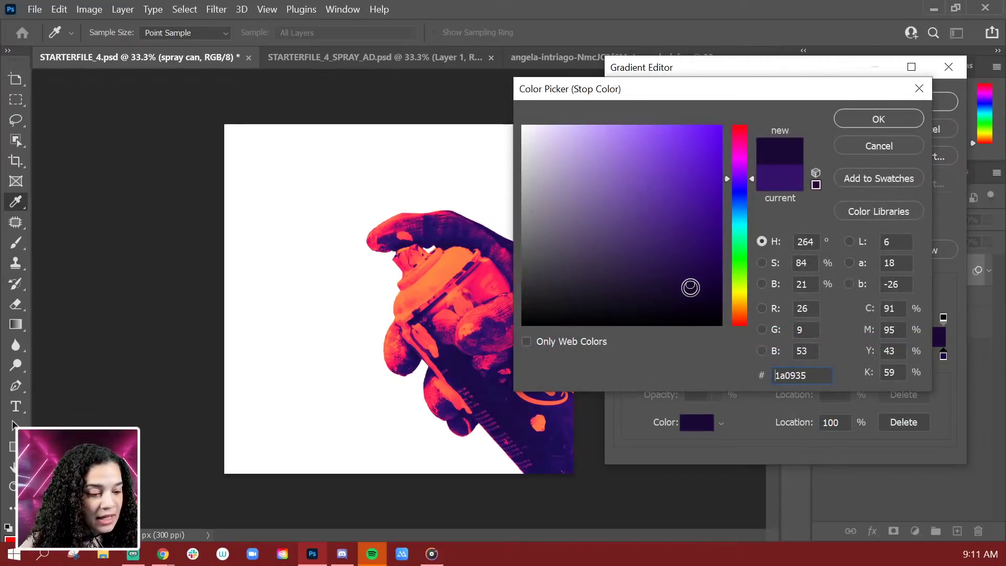
left_click(878, 120)
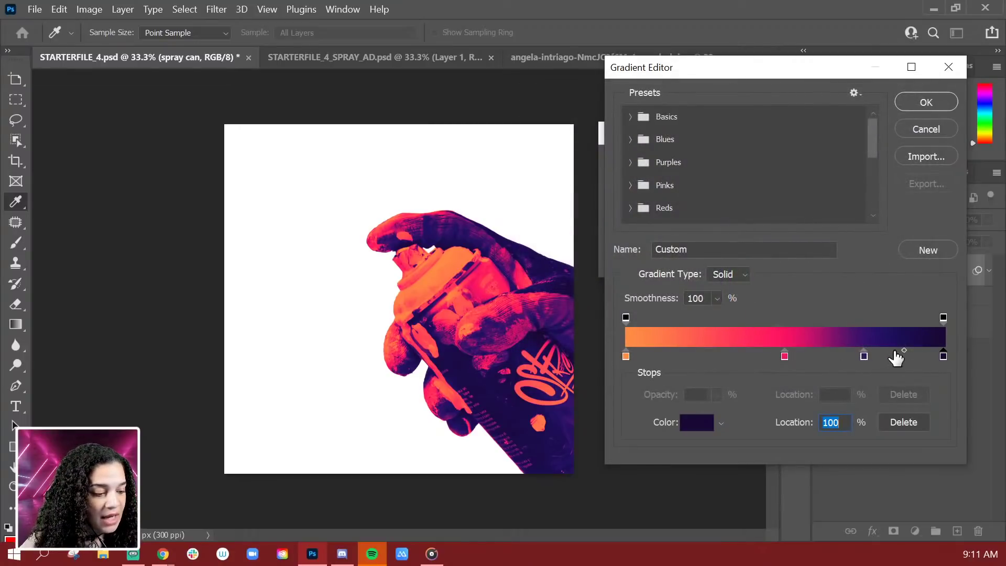
mouse_move(904, 349)
left_mouse_down()
mouse_move(922, 350)
mouse_move(869, 351)
mouse_move(905, 353)
left_mouse_up()
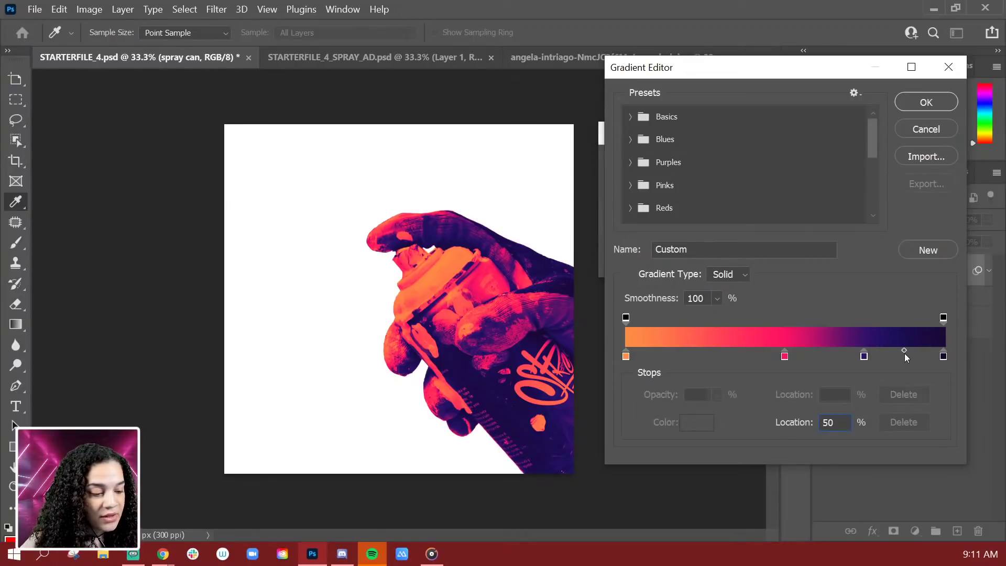
mouse_move(905, 353)
left_mouse_down()
mouse_move(931, 354)
mouse_move(863, 356)
mouse_move(893, 359)
left_mouse_up()
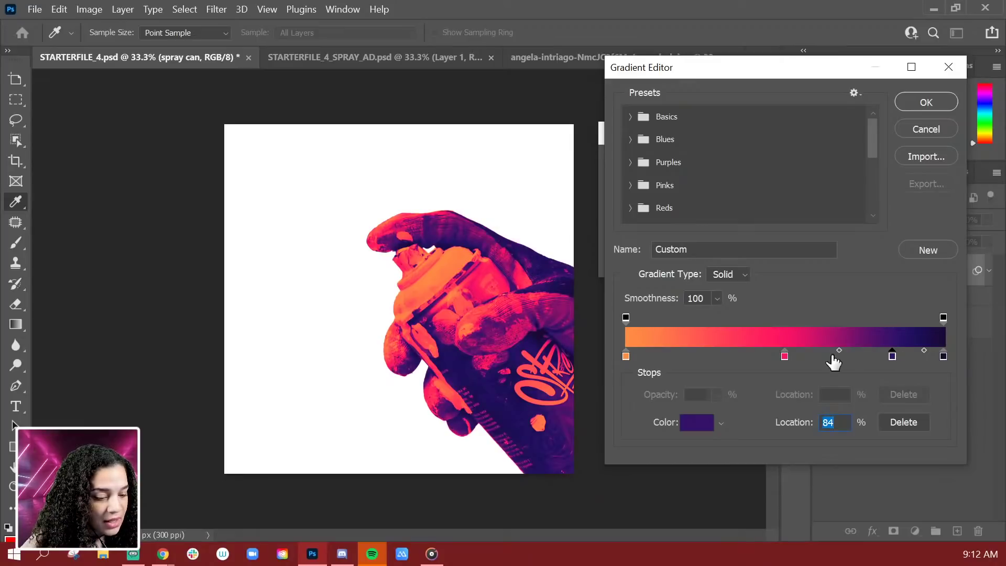
Move the gradient's orange stop to 13% and add a light peach stop, #ffc29a, at 0%
left_click_drag(626, 357, 668, 358)
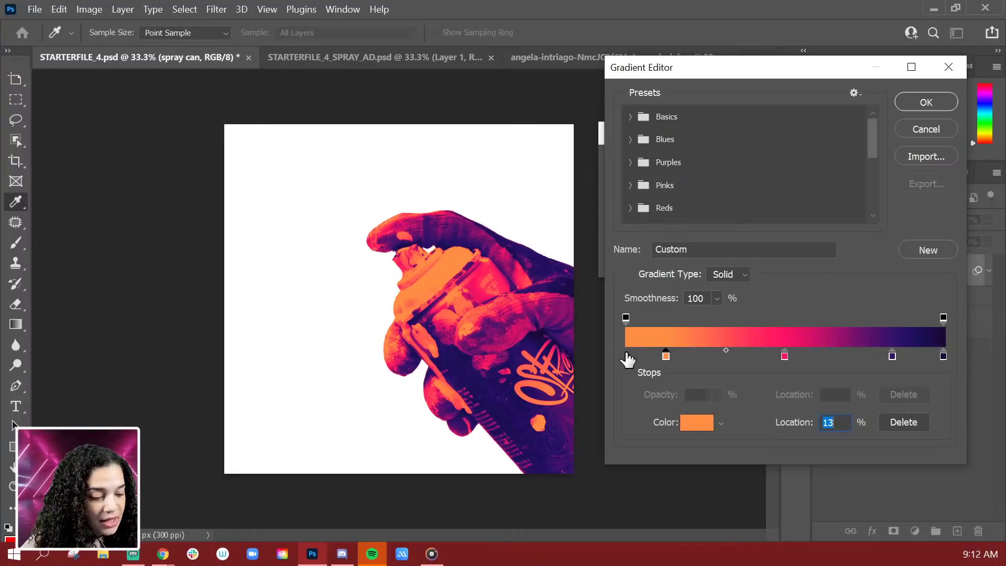
left_click(628, 356)
left_click(704, 424)
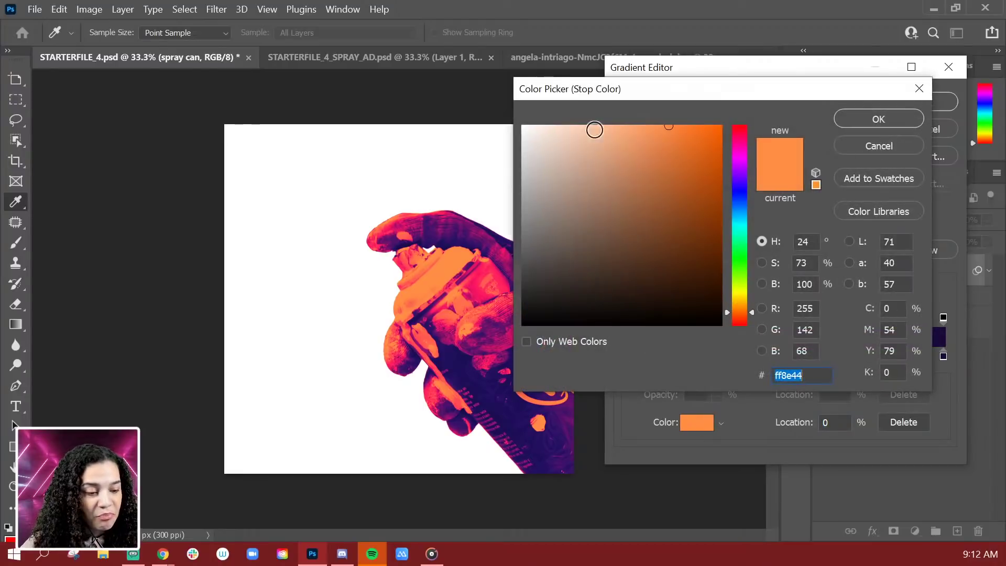
mouse_move(595, 128)
left_mouse_down()
mouse_move(601, 140)
mouse_move(601, 116)
left_mouse_up()
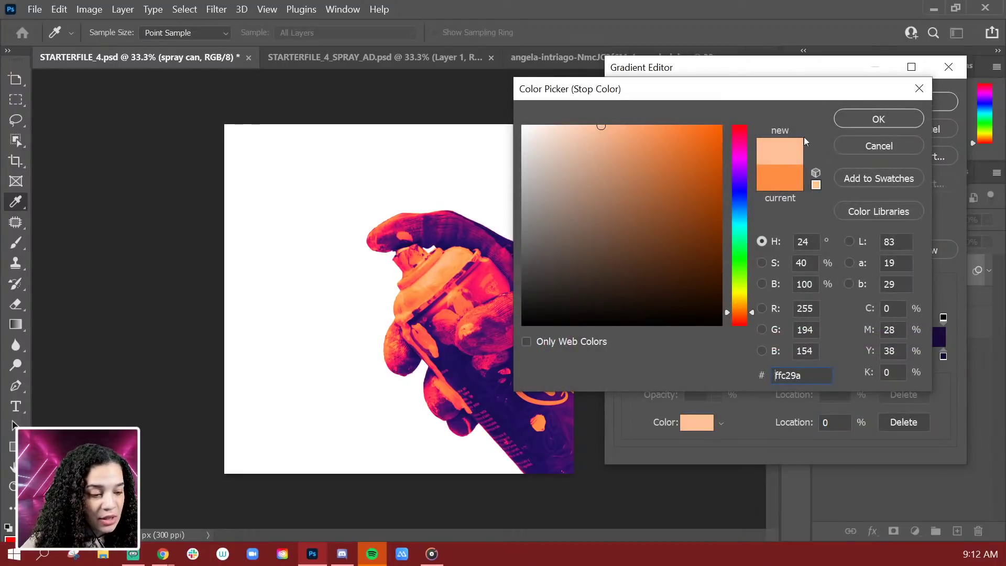
left_click(867, 119)
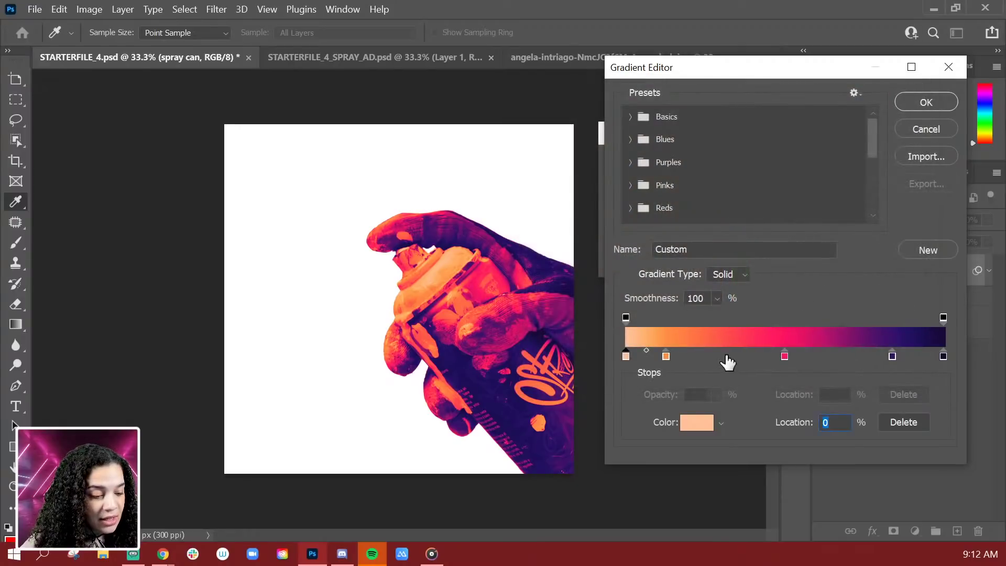
Reposition the orange stop to 20%, the pink stop to 52% and the purple stop to 88%, and accept the gradient
left_click_drag(666, 356, 680, 358)
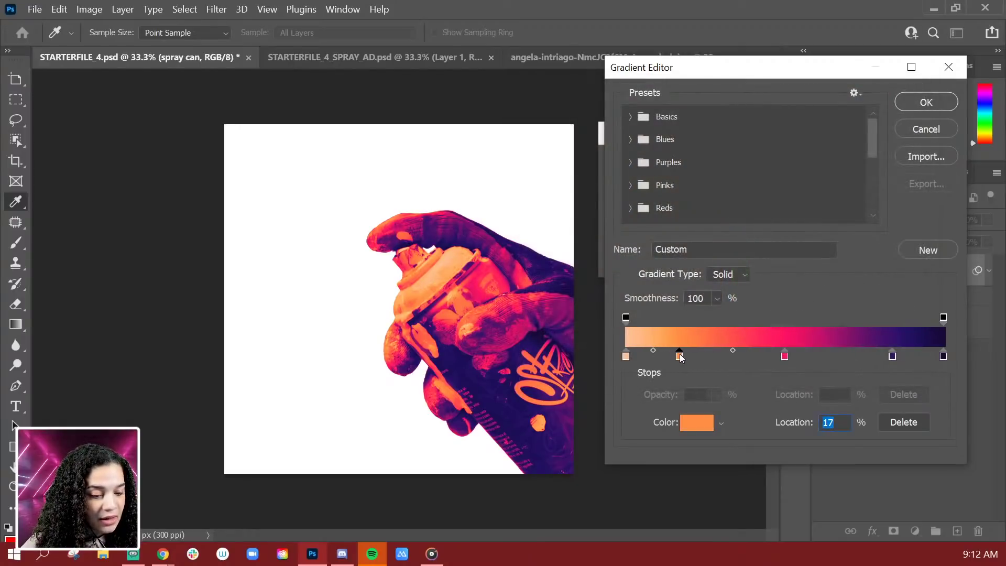
mouse_move(785, 356)
left_mouse_down()
mouse_move(765, 357)
mouse_move(792, 359)
left_mouse_up()
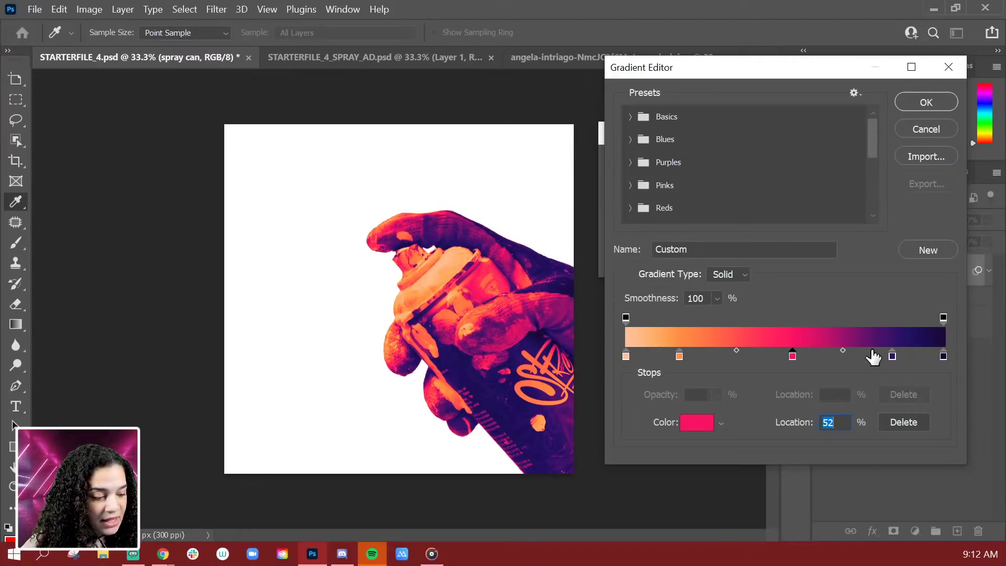
mouse_move(892, 357)
left_mouse_down()
mouse_move(870, 358)
mouse_move(908, 356)
left_mouse_up()
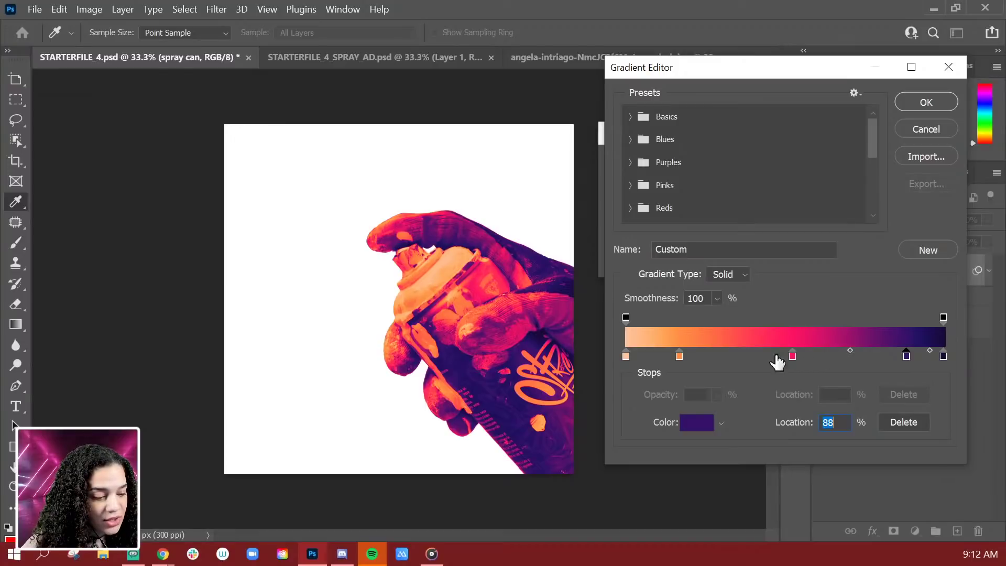
mouse_move(679, 357)
left_mouse_down()
mouse_move(701, 359)
mouse_move(684, 363)
mouse_move(691, 366)
left_mouse_up()
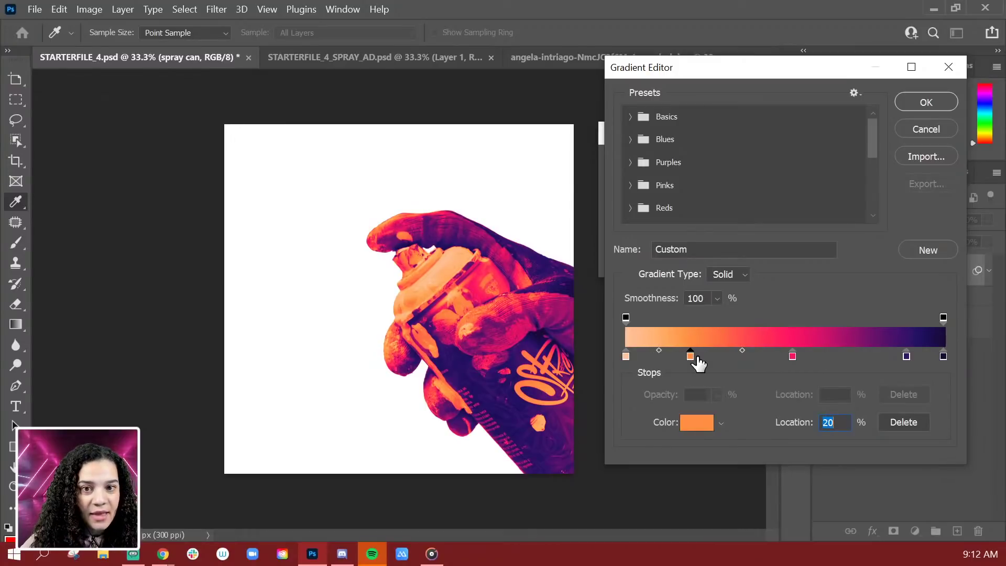
left_click(936, 103)
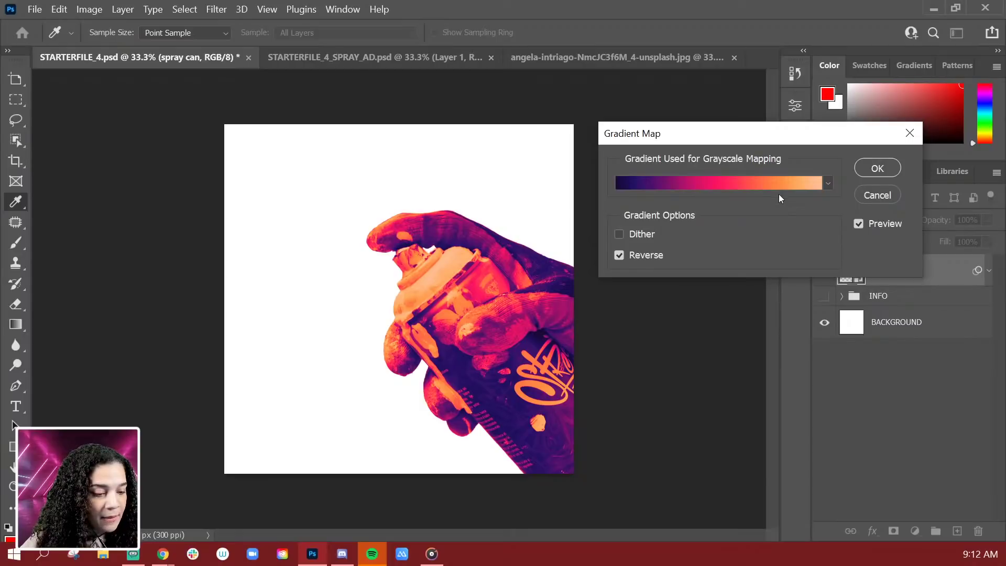
left_click(827, 185)
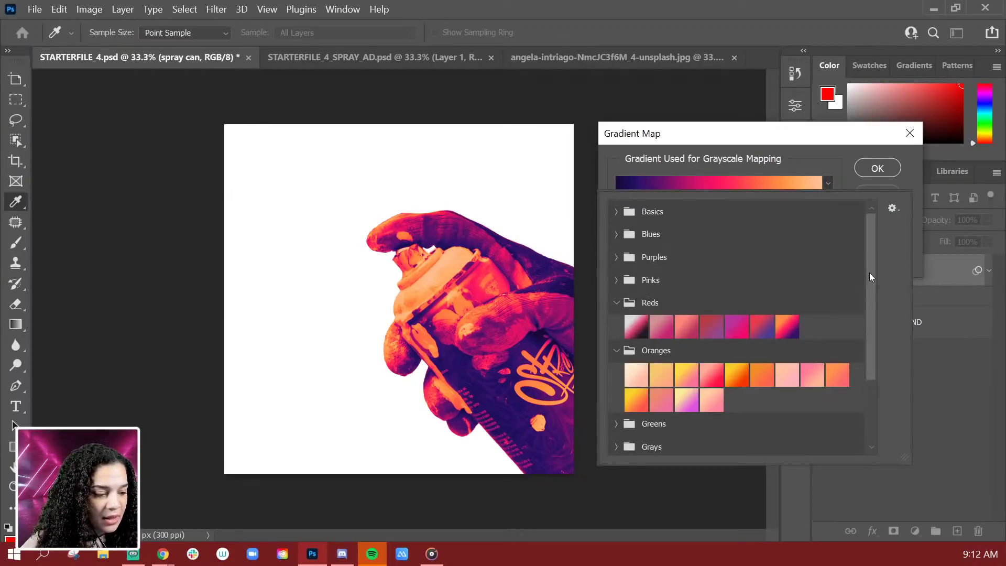
left_click_drag(869, 272, 865, 225)
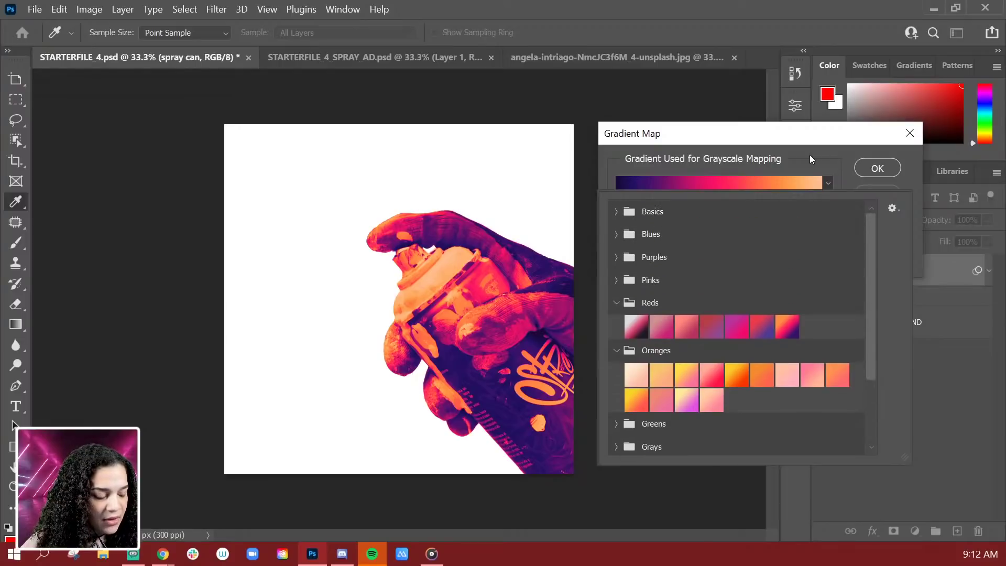
left_click(809, 155)
left_click(788, 185)
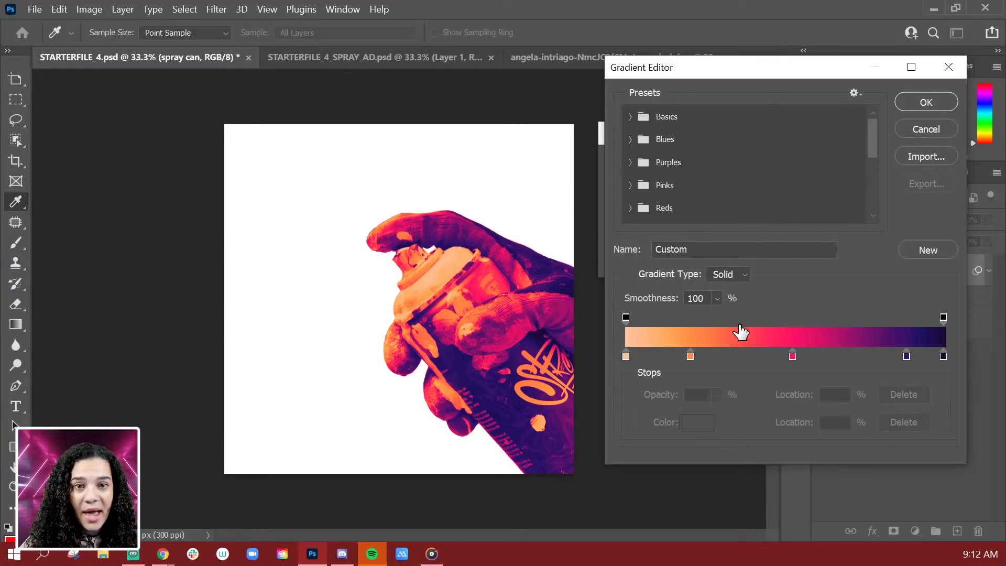
left_click(929, 130)
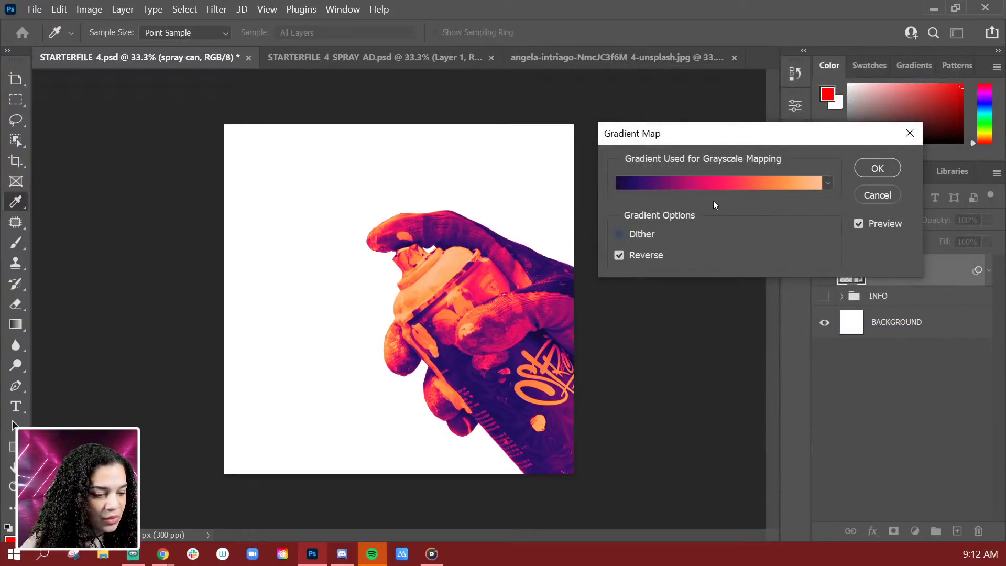
Name the custom gradient "DCC Spray Can" and save it as a new preset
left_click(729, 178)
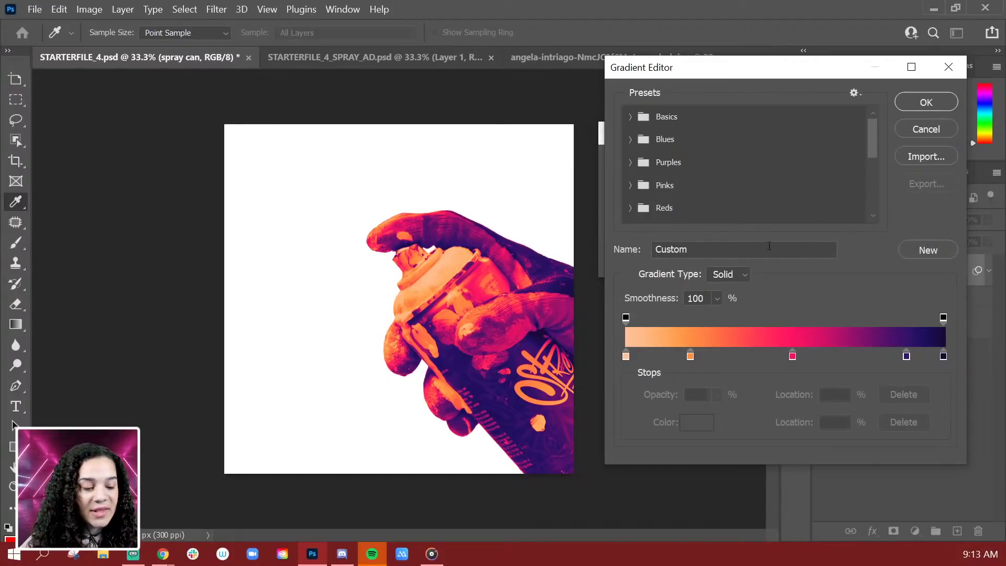
double_click(691, 251)
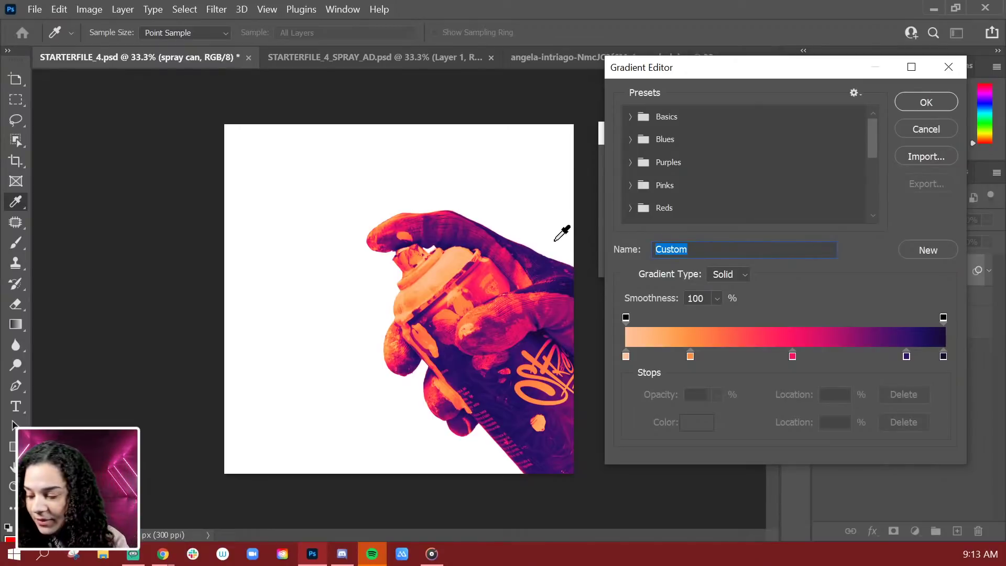
type("DCC S")
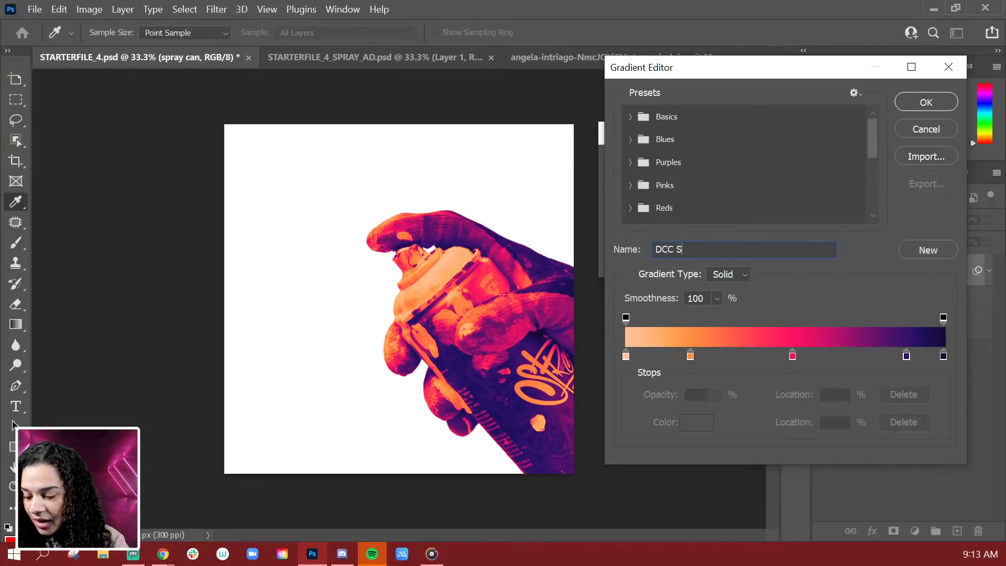
type("pr")
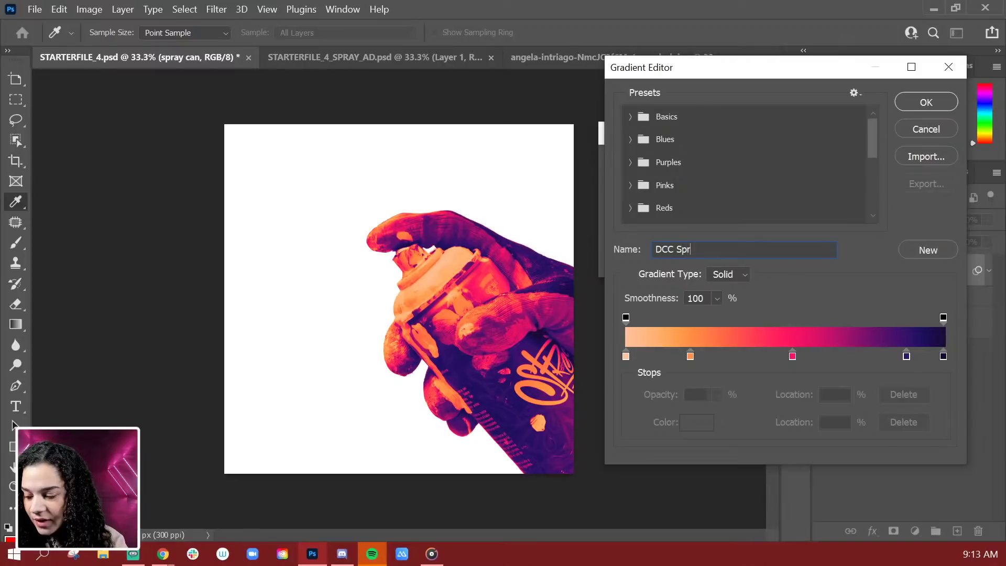
type("ay Can")
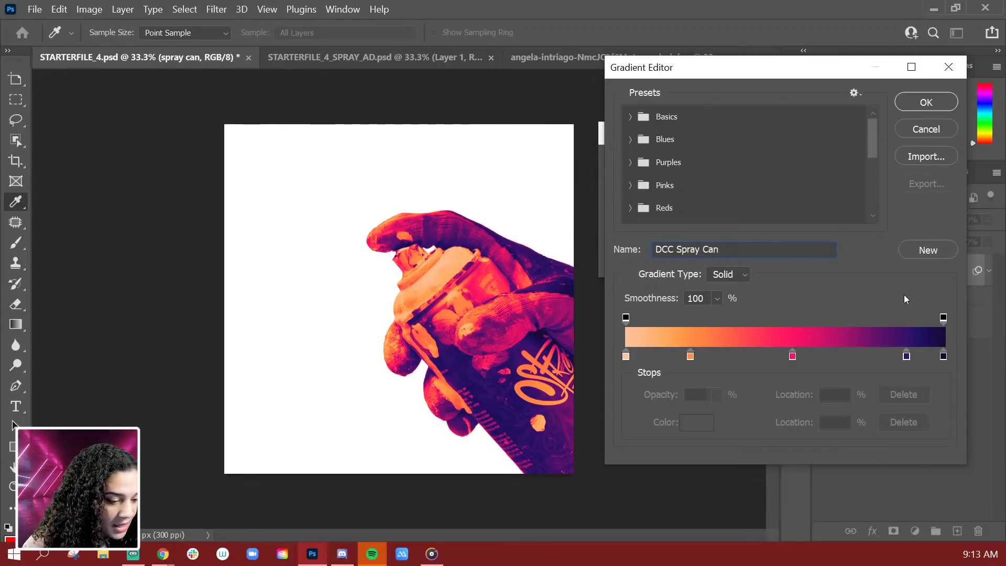
left_click(926, 251)
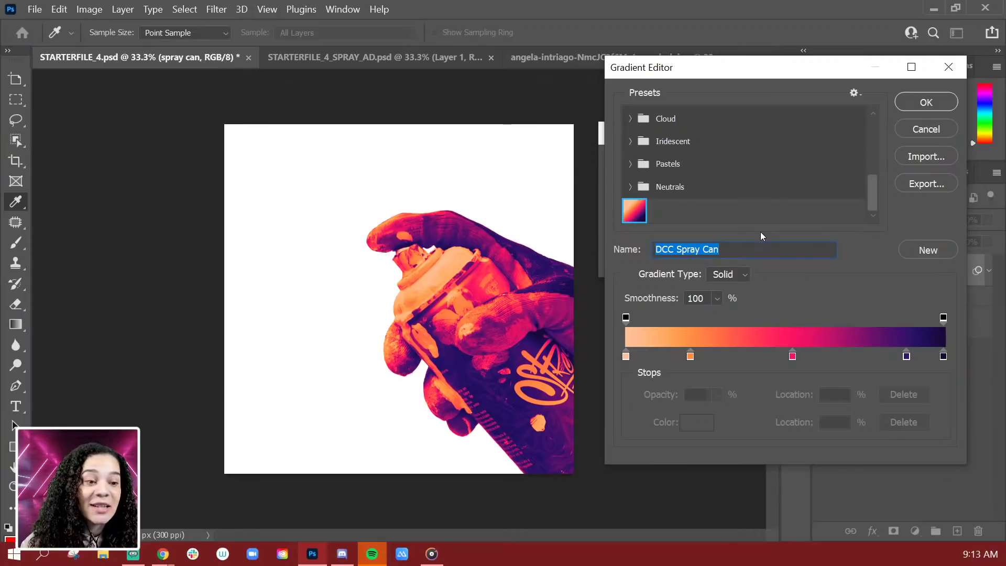
Try the Noise gradient type and switch back to Solid
left_click(743, 278)
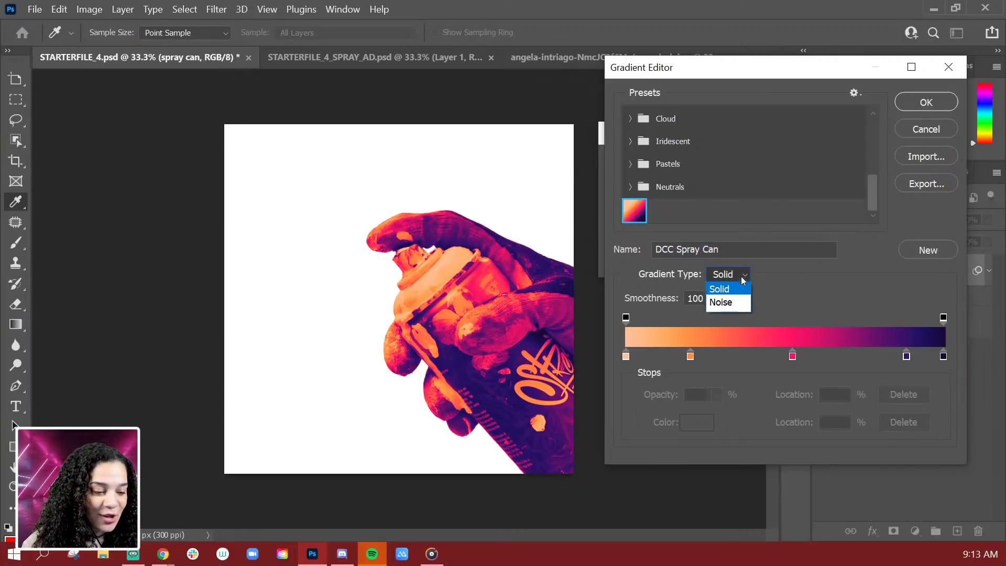
left_click(721, 303)
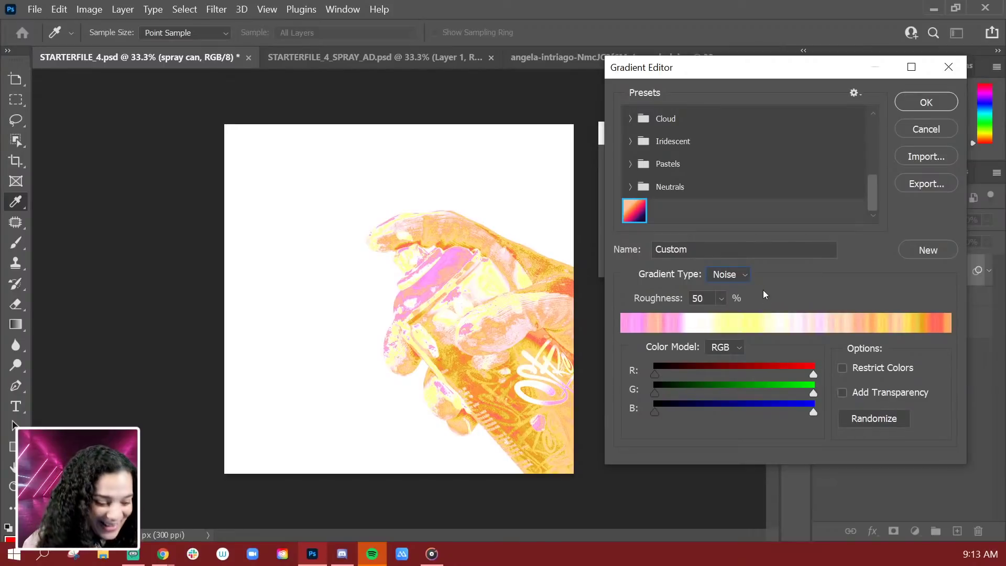
left_click(746, 277)
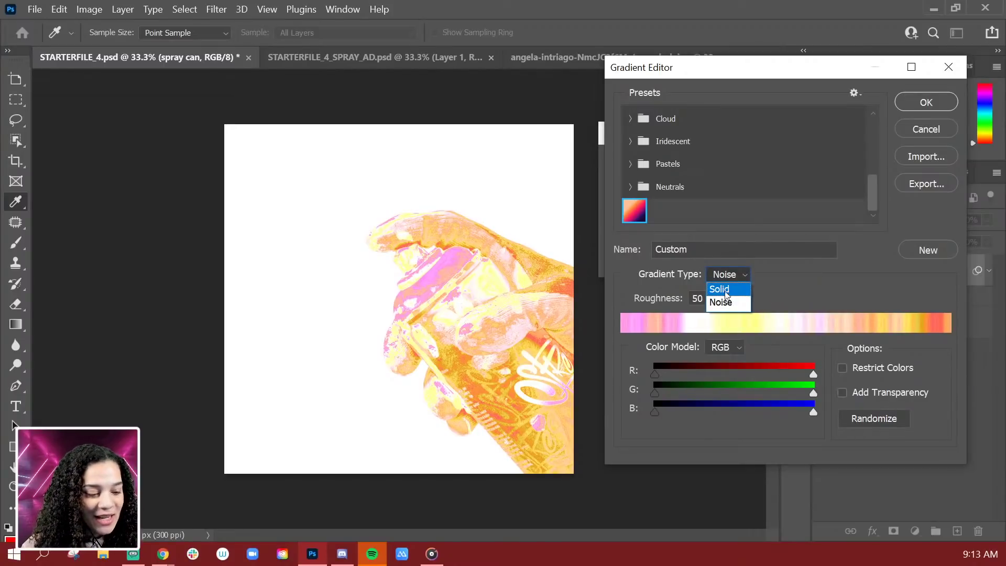
left_click(729, 289)
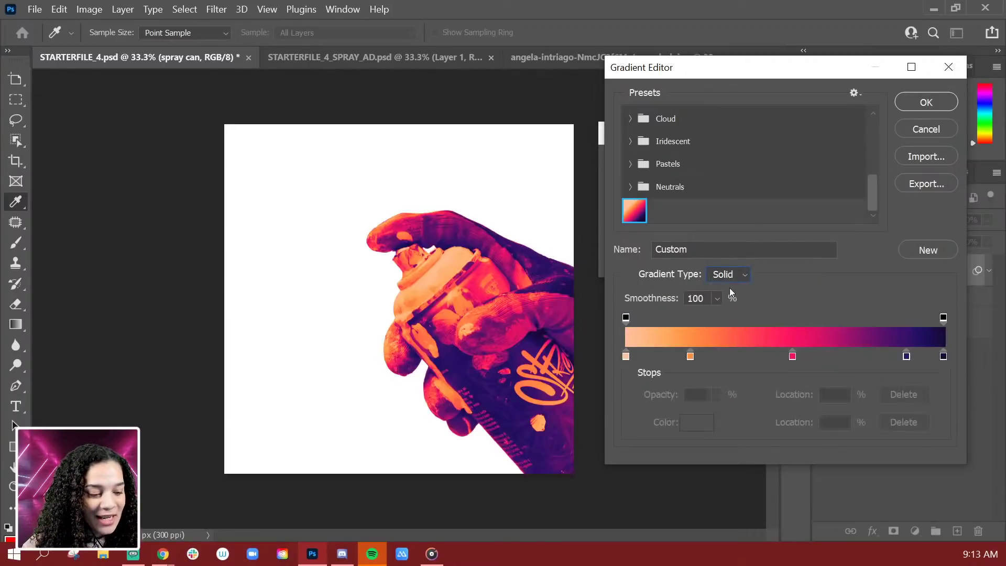
Accept the edited gradient and apply the Gradient Map to the spray can layer
left_click(931, 105)
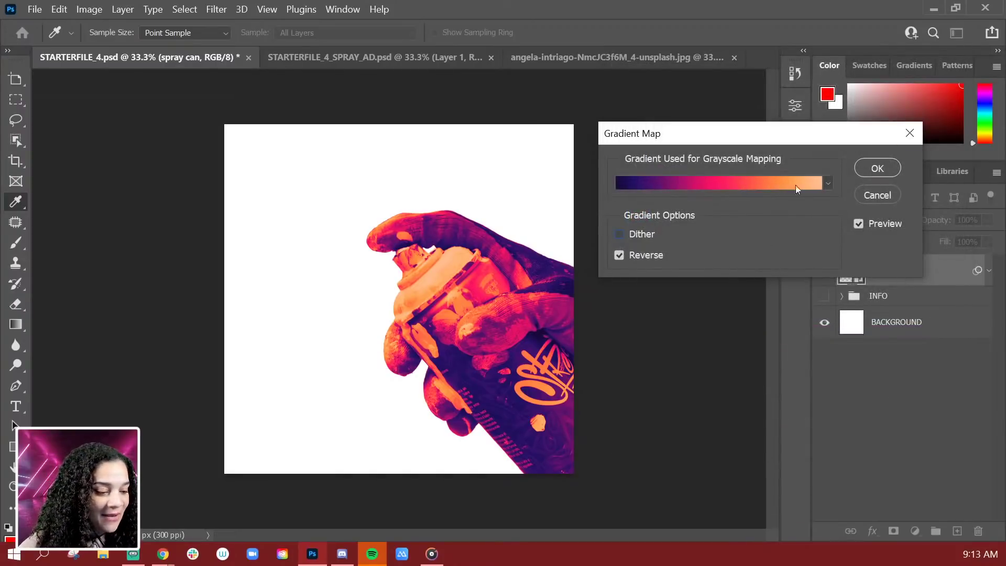
left_click(889, 170)
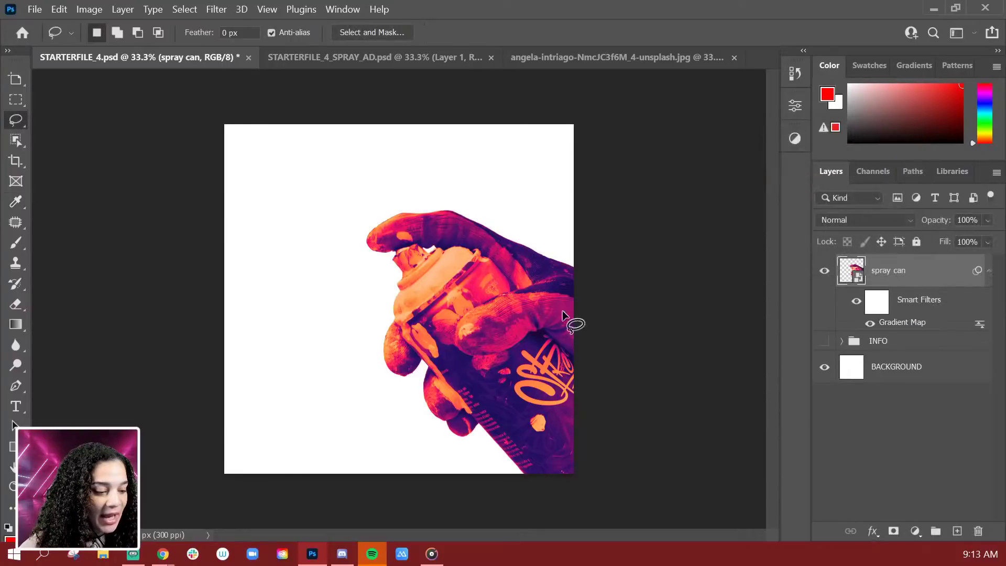
Place the BG__52 chalkboard texture directly above the INFO group and scale it to 50.83% so it covers the canvas
left_click(989, 271)
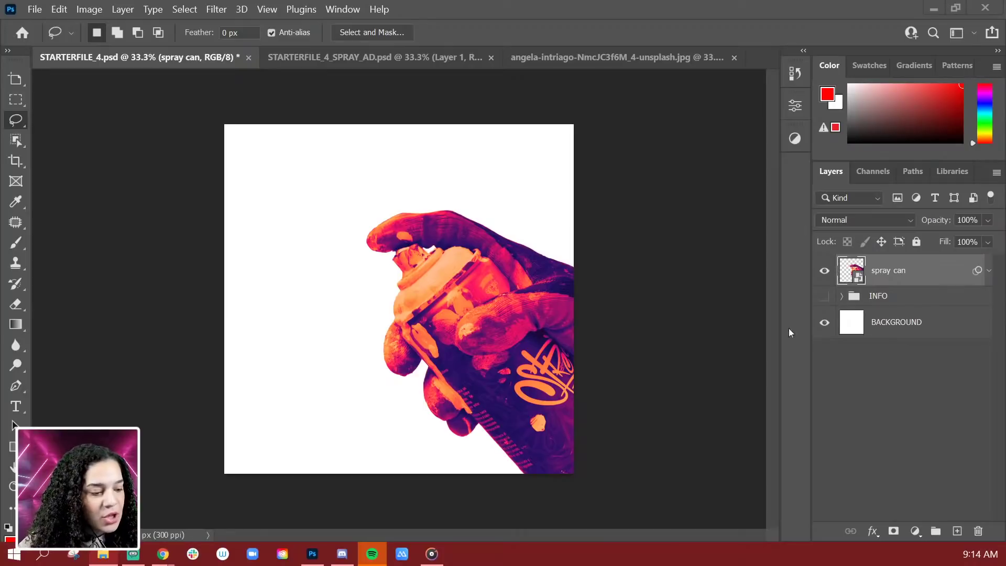
left_click(945, 301)
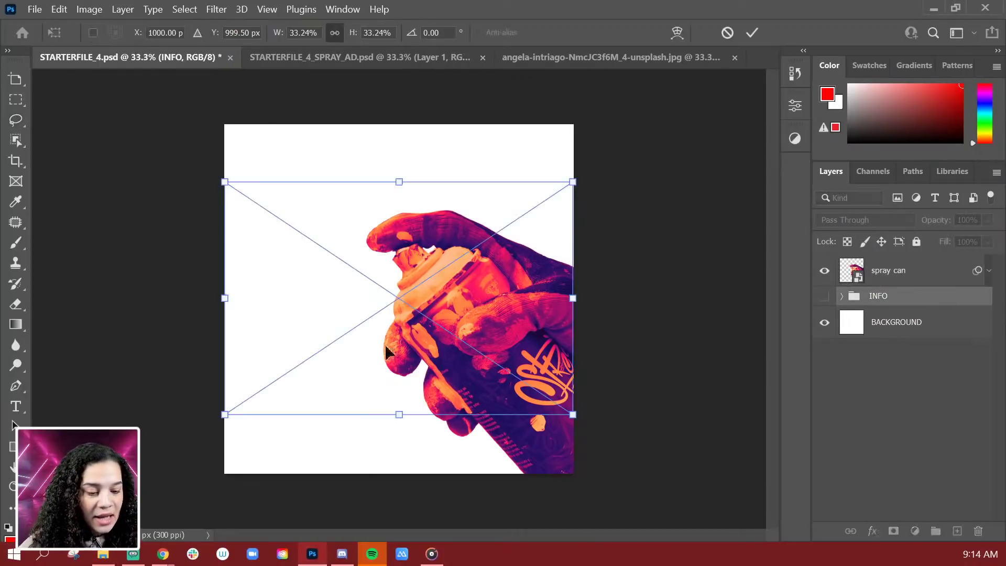
left_click_drag(572, 179, 665, 131)
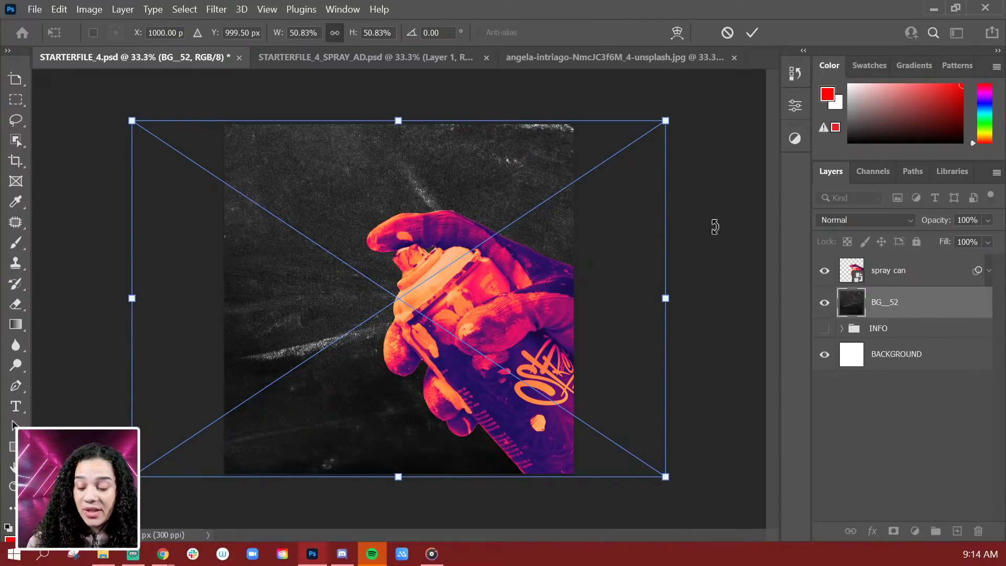
key("l")
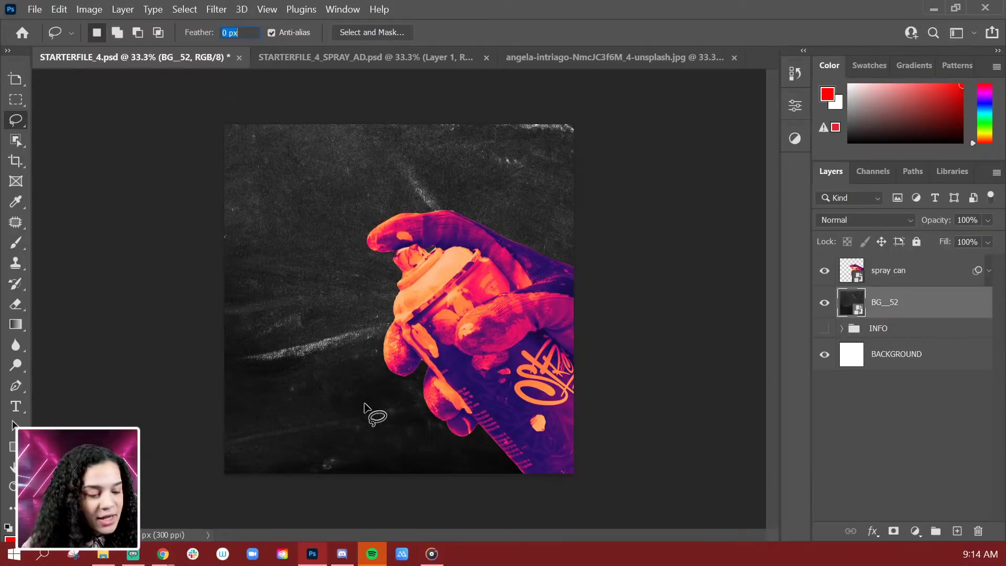
Place the AdobeStock_295044068 graffiti photo from the Challenge 4 library group above BG__52 and enlarge it to fill the canvas
left_click(945, 172)
scroll(891, 366, "down", 3)
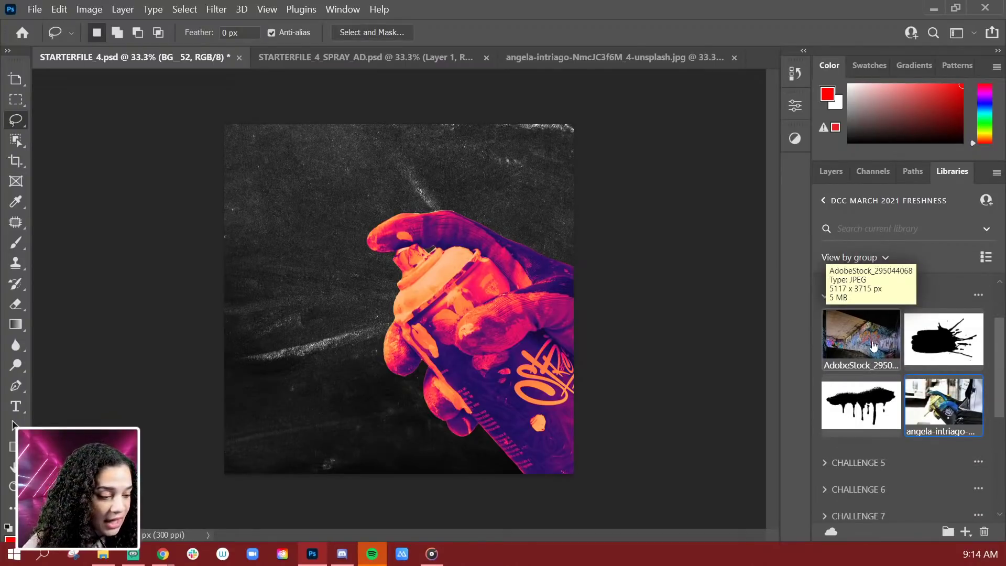
left_click(878, 368)
double_click(877, 366)
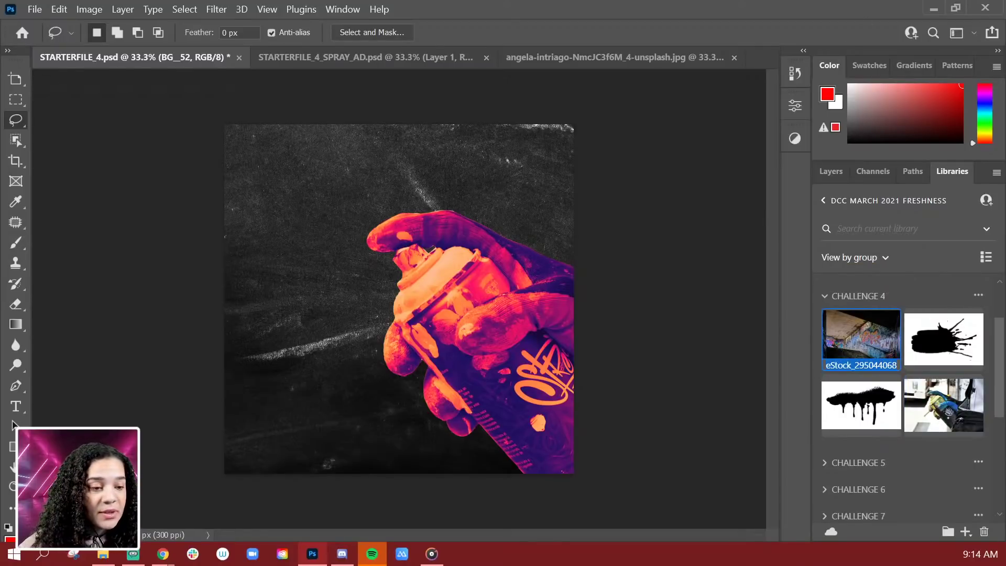
key("alt+Tab")
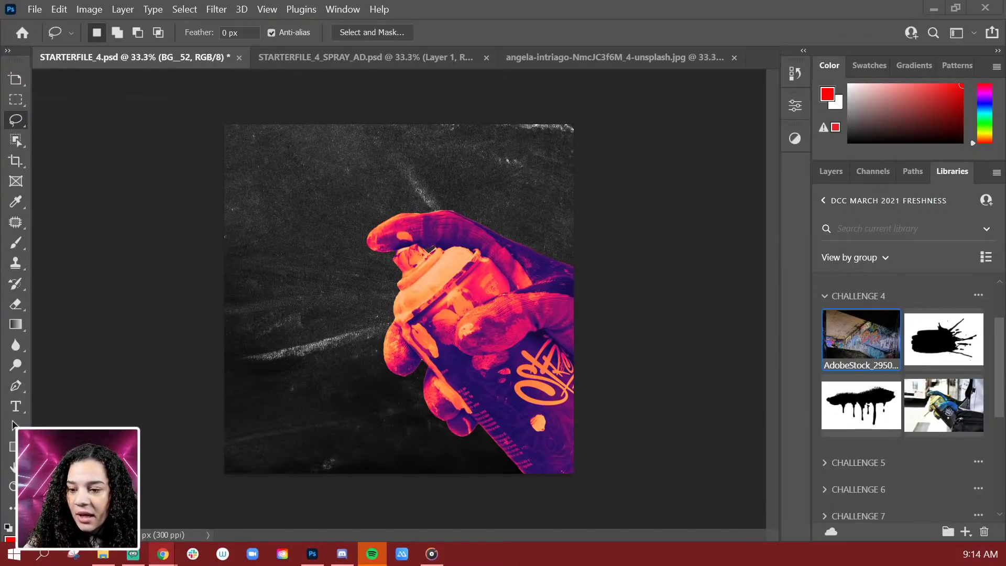
key("alt+Tab")
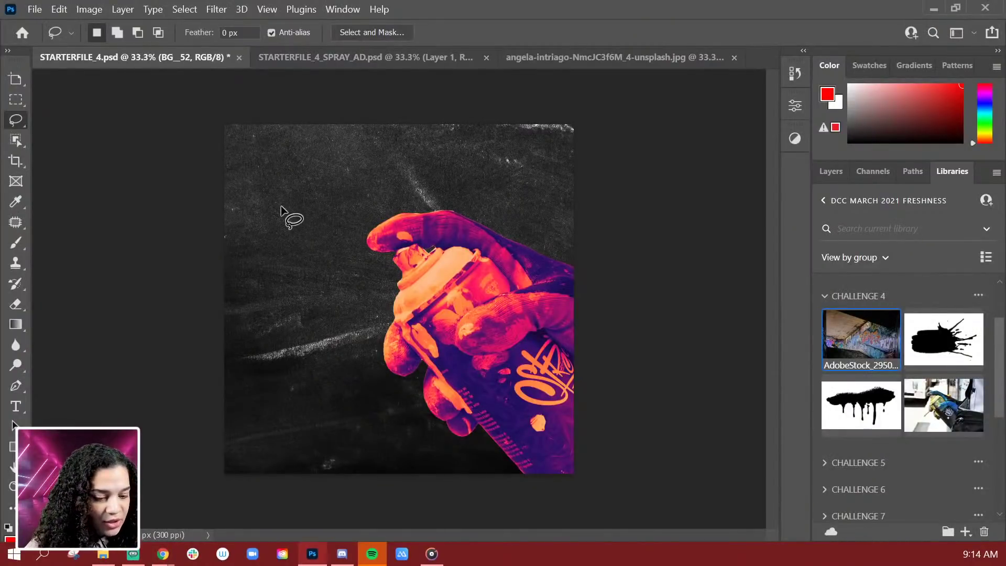
left_click_drag(875, 338, 342, 229)
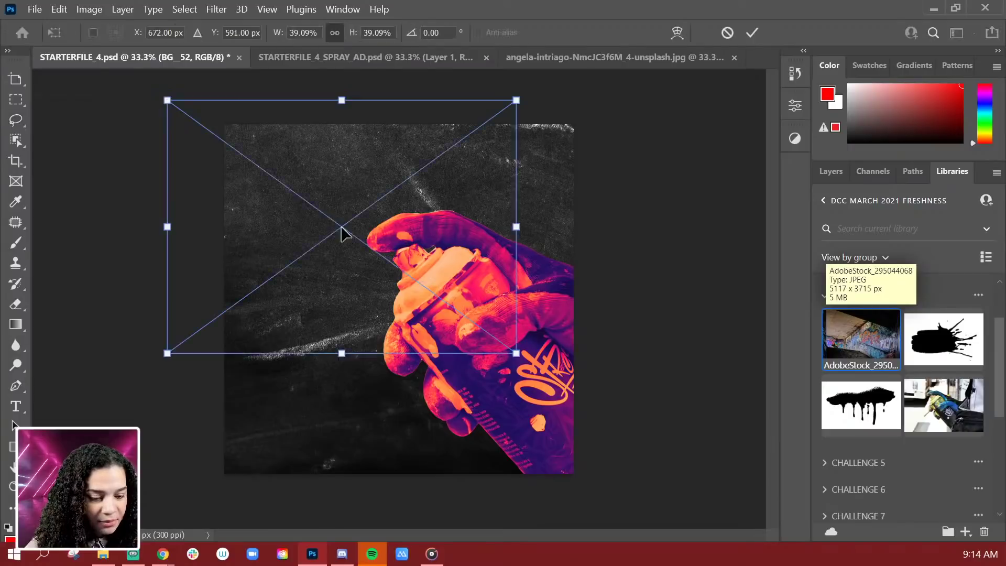
left_click_drag(517, 100, 898, 74)
mouse_move(654, 235)
left_mouse_down()
mouse_move(616, 241)
mouse_move(649, 233)
mouse_move(613, 231)
mouse_move(644, 231)
left_mouse_up()
key("Return")
key("l")
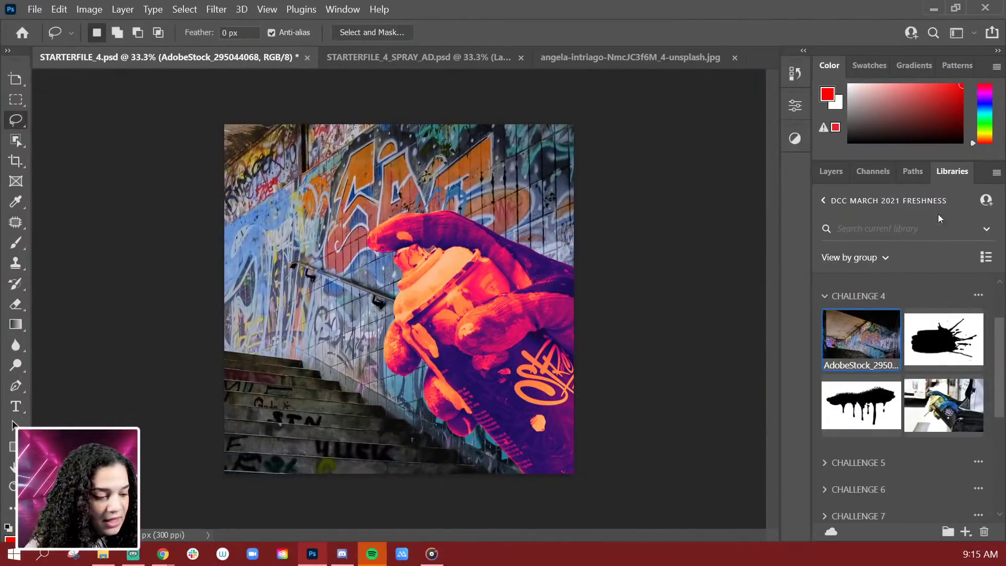
Darken the AdobeStock_295044068 graffiti layer with a Levels adjustment, setting the RGB midtone input to 0.42
left_click(825, 169)
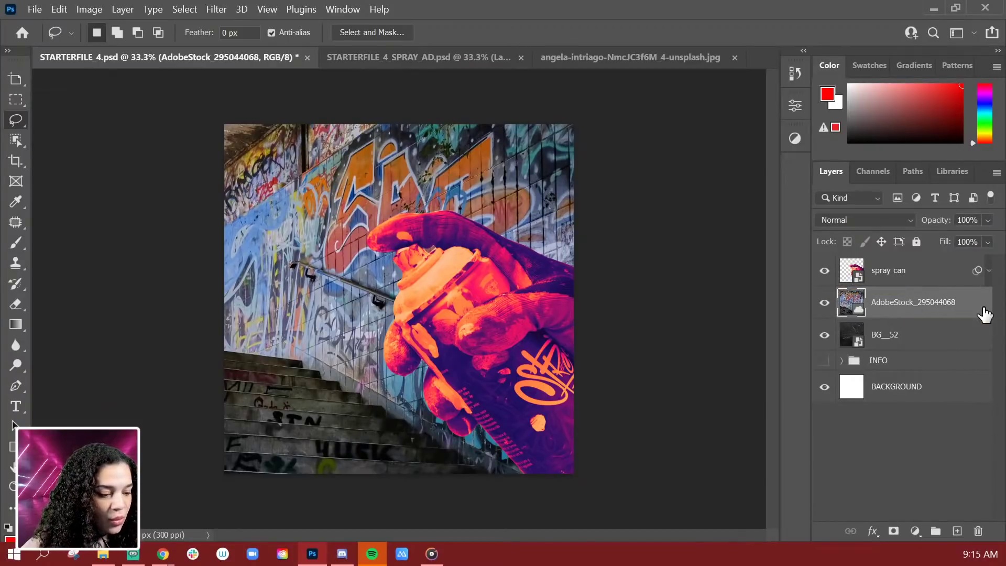
key("ctrl+l")
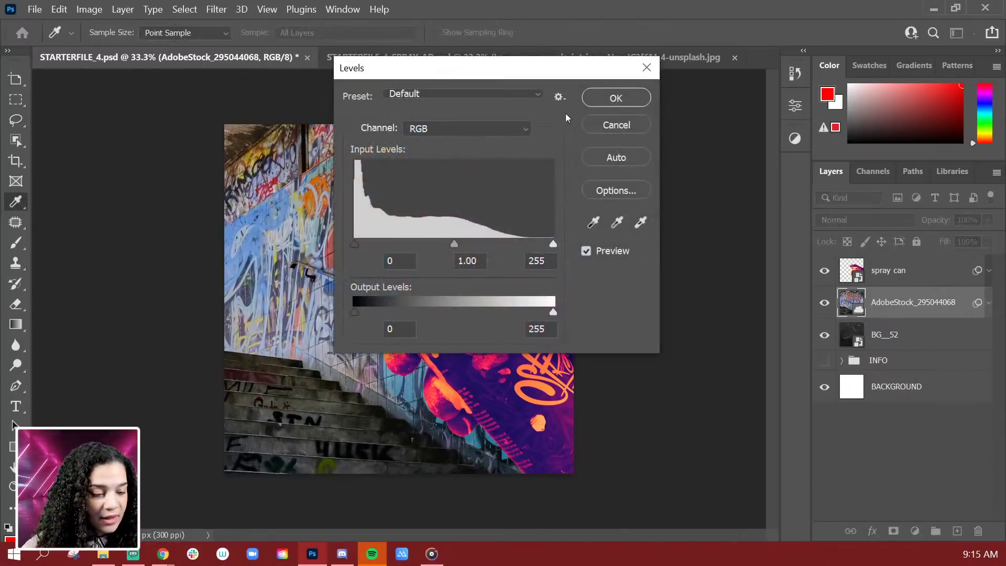
left_click_drag(521, 74, 792, 110)
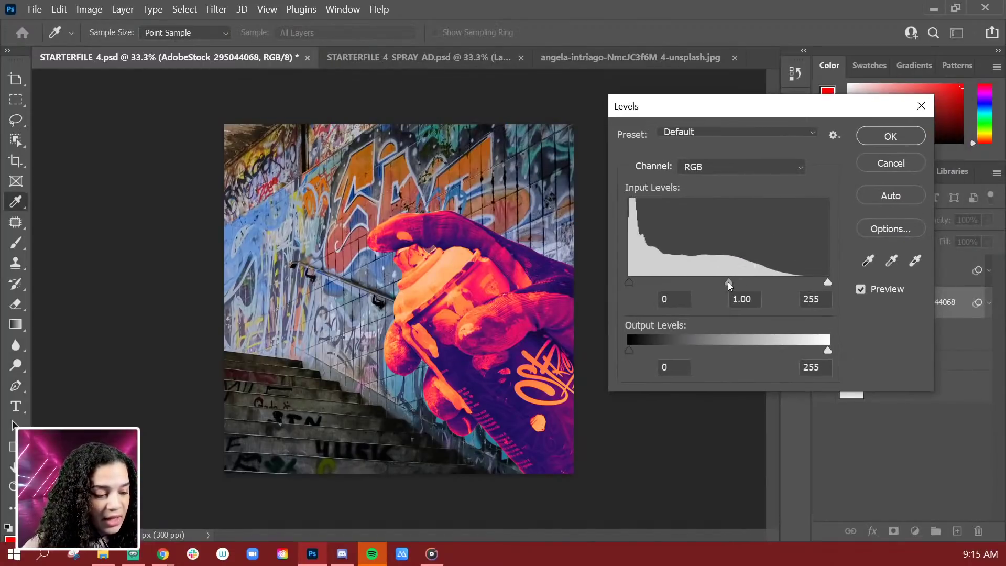
left_click_drag(728, 282, 776, 284)
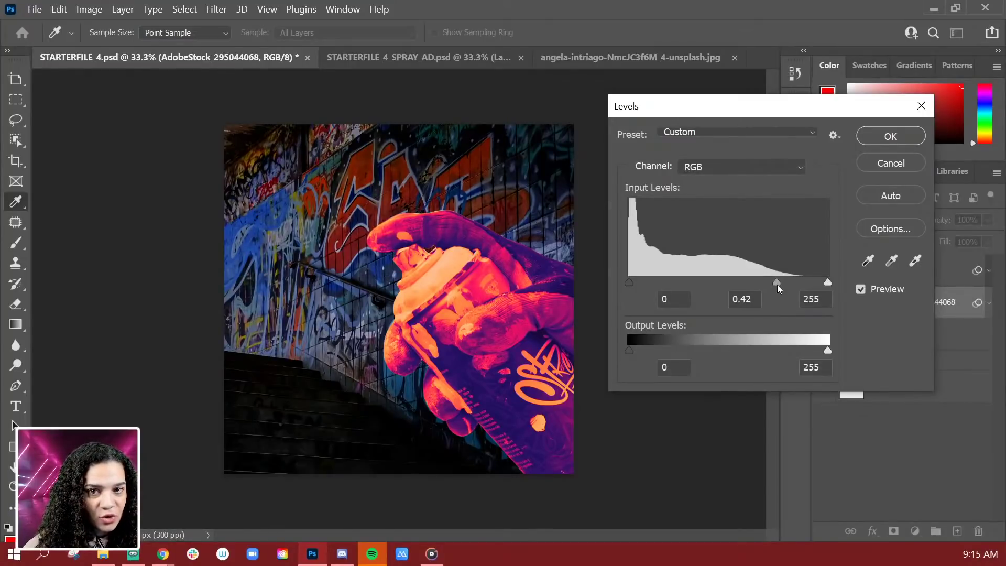
left_click_drag(778, 285, 778, 285)
left_click(890, 137)
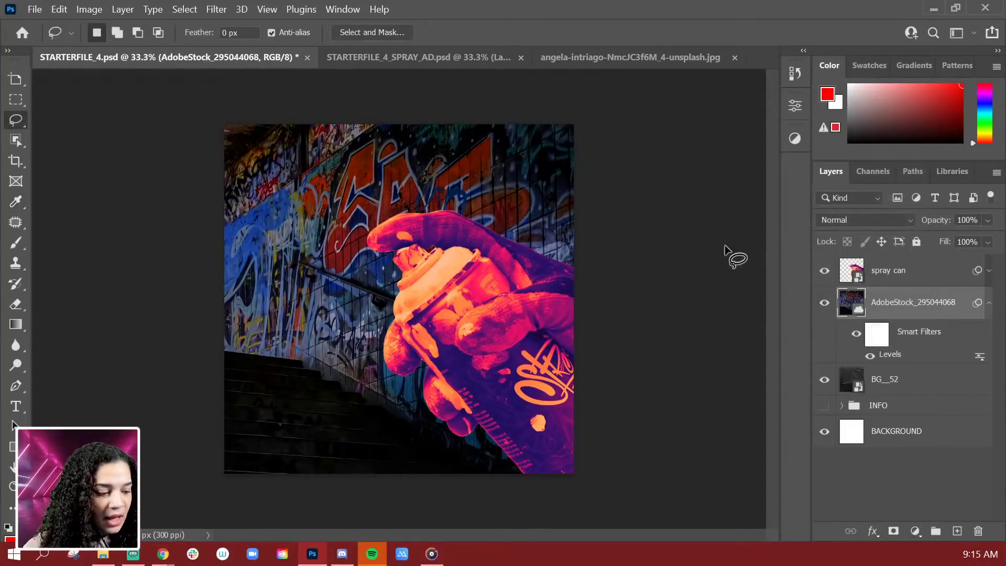
Try a second Levels adjustment on the graffiti layer with the Red channel midtone at 4.27, and cancel it
key("ctrl+l")
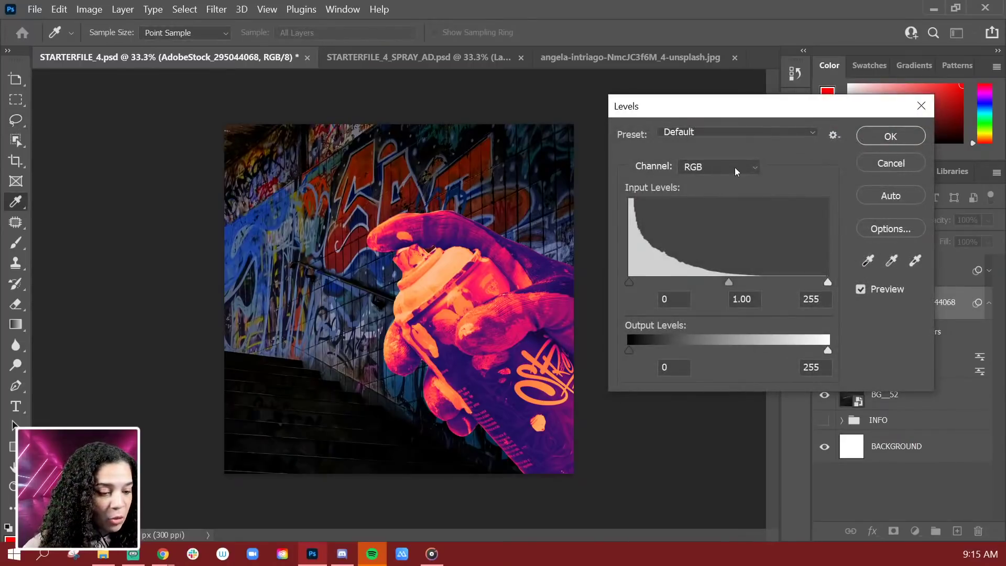
left_click(734, 167)
left_click(713, 195)
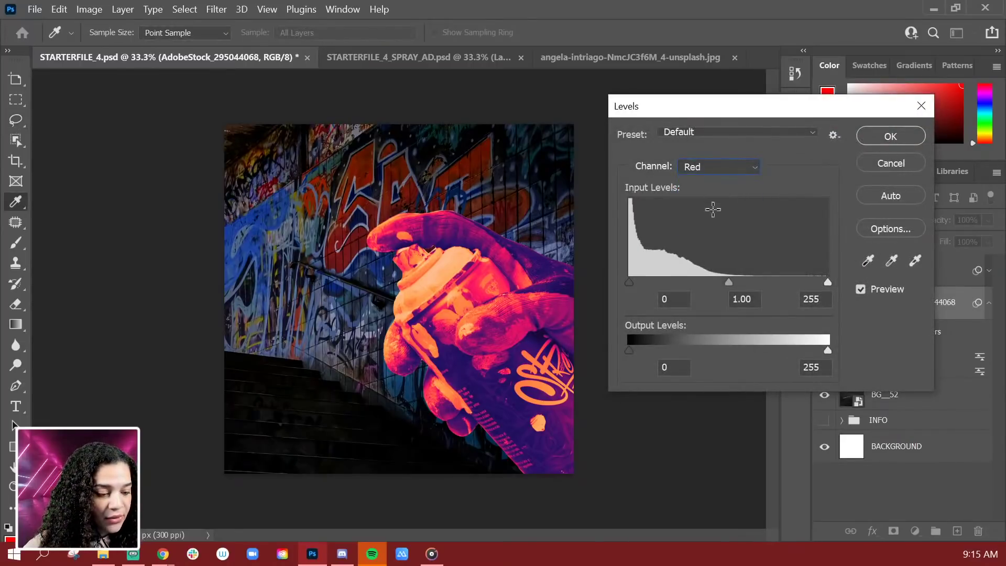
left_click_drag(729, 283, 693, 288)
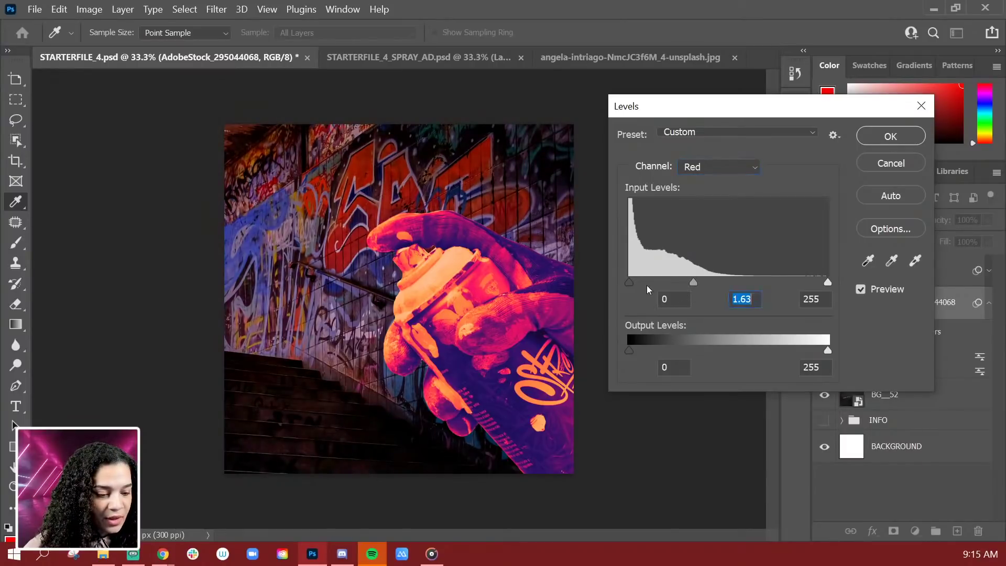
mouse_move(629, 281)
left_mouse_down()
mouse_move(655, 281)
mouse_move(624, 288)
left_mouse_up()
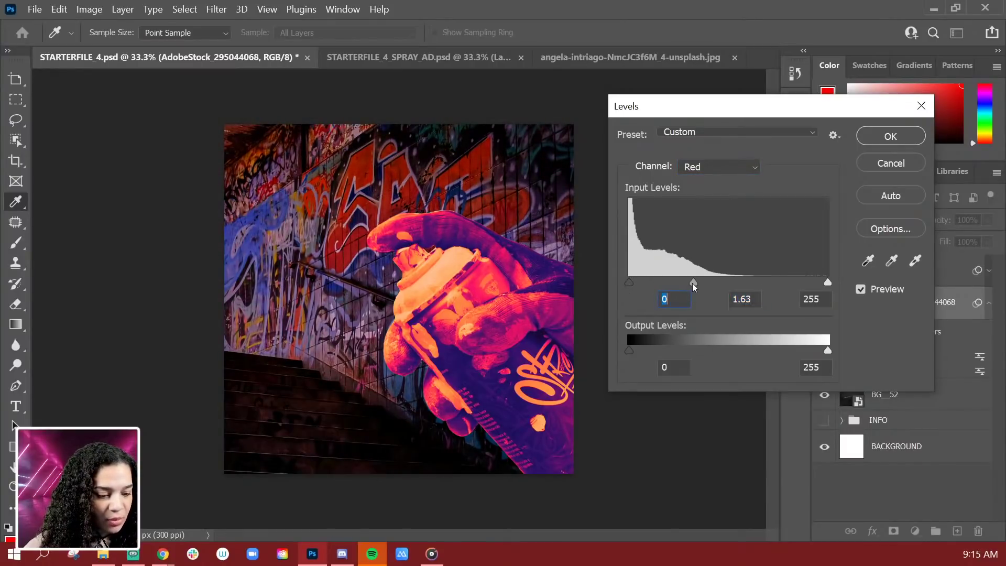
left_click_drag(693, 283, 641, 289)
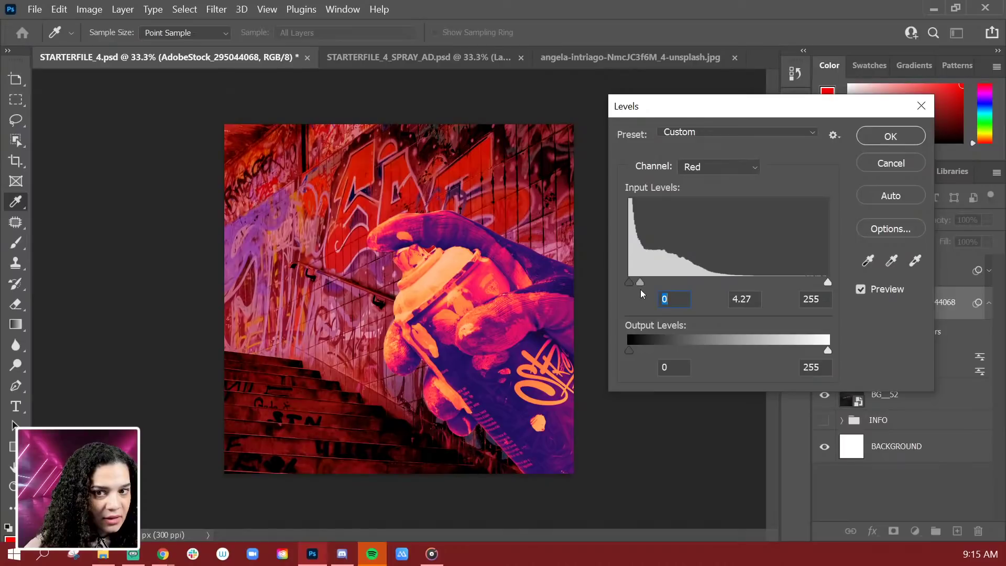
key("Tab")
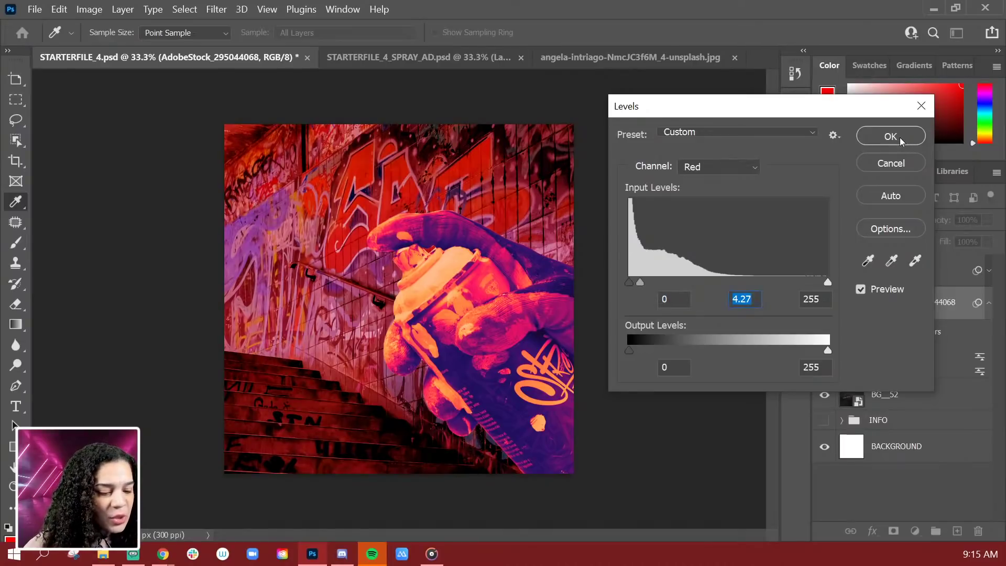
left_click(889, 162)
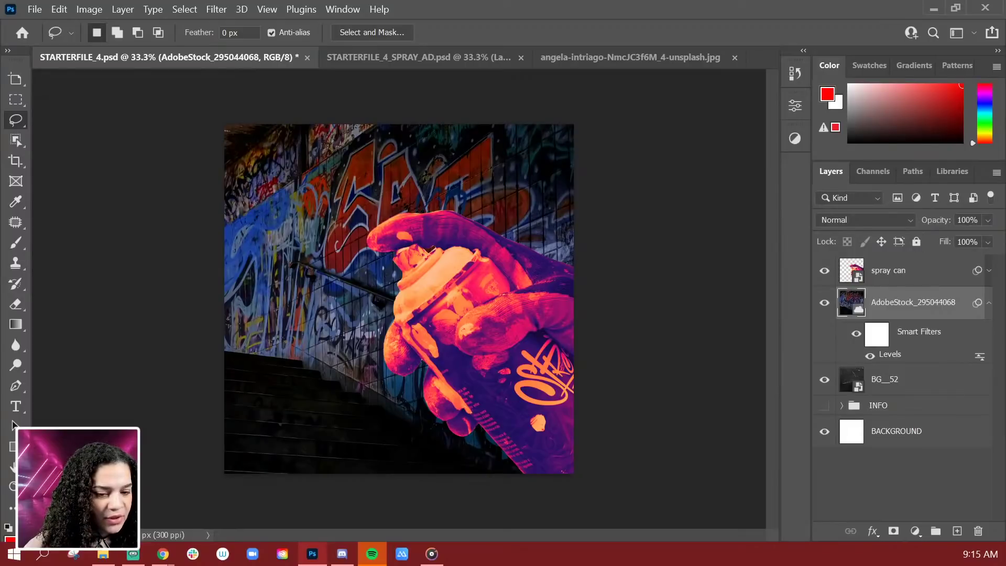
Apply a Gradient Map to the graffiti layer using the saved custom orange-pink-purple preset with Reverse enabled
left_click(88, 10)
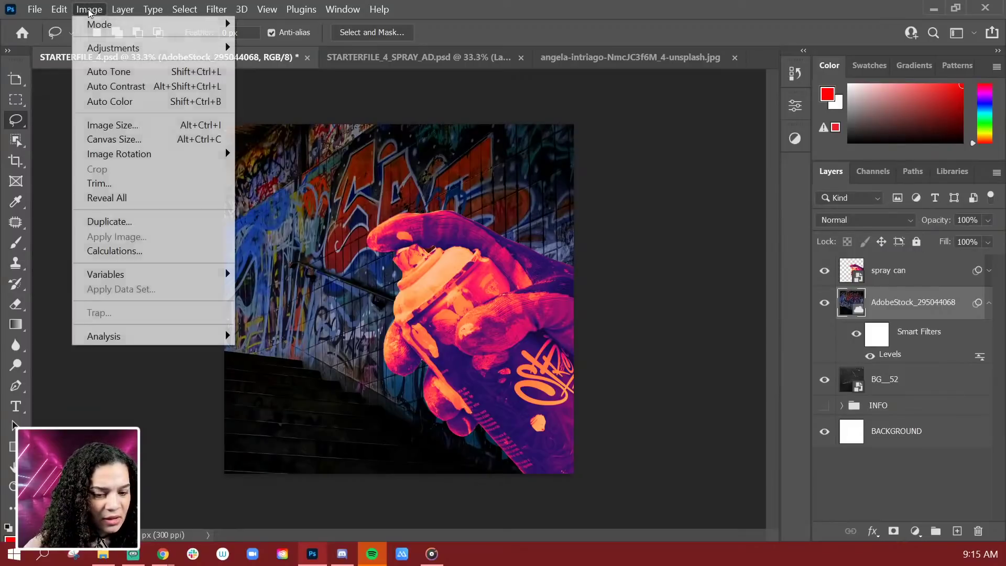
mouse_move(117, 52)
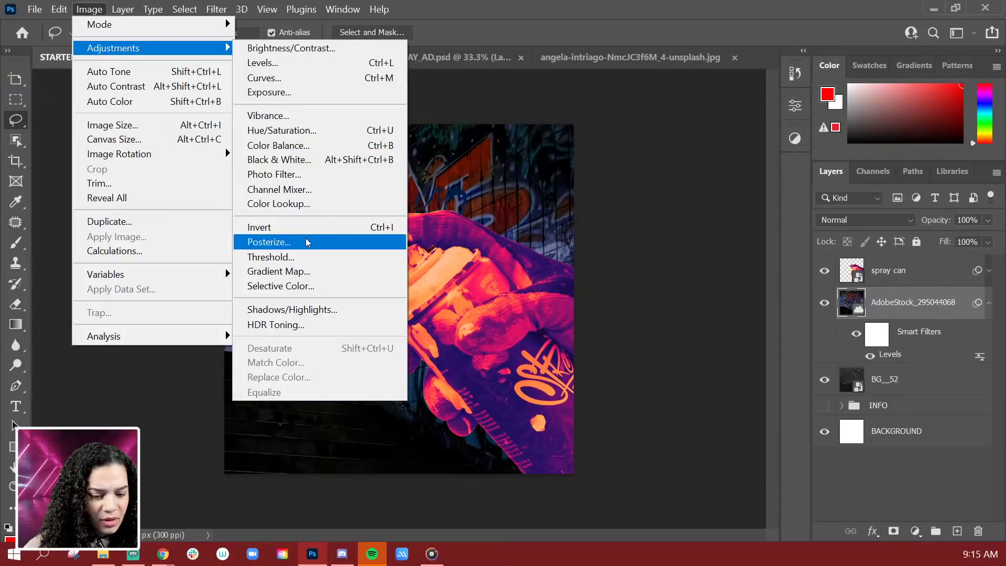
left_click(309, 272)
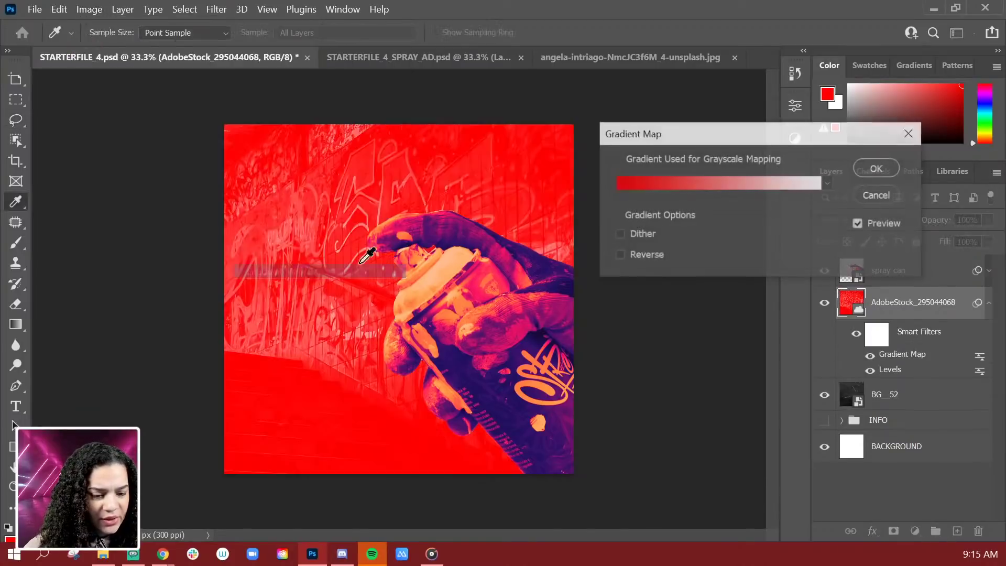
left_click(828, 183)
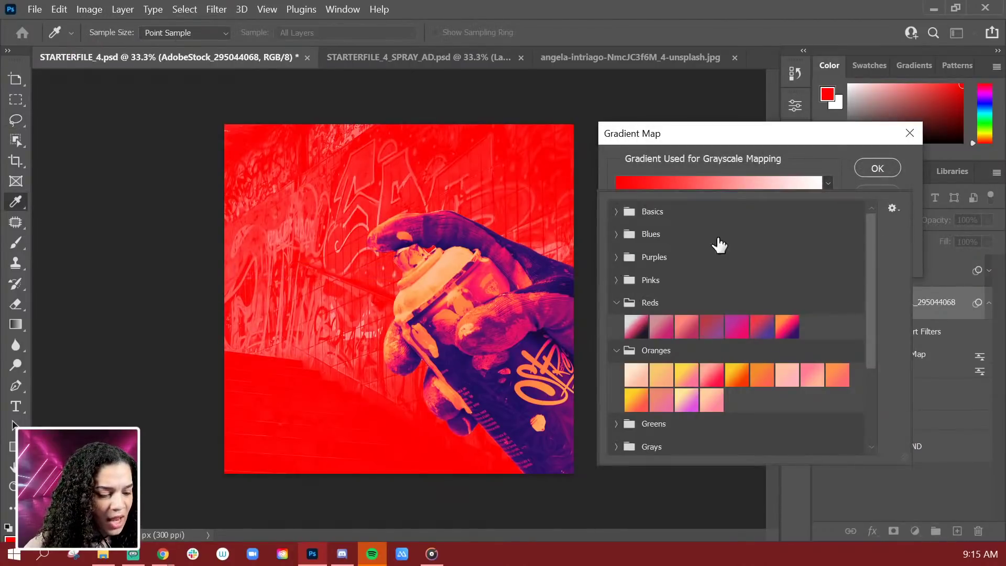
scroll(762, 327, "down", 1)
left_click_drag(871, 238, 869, 320)
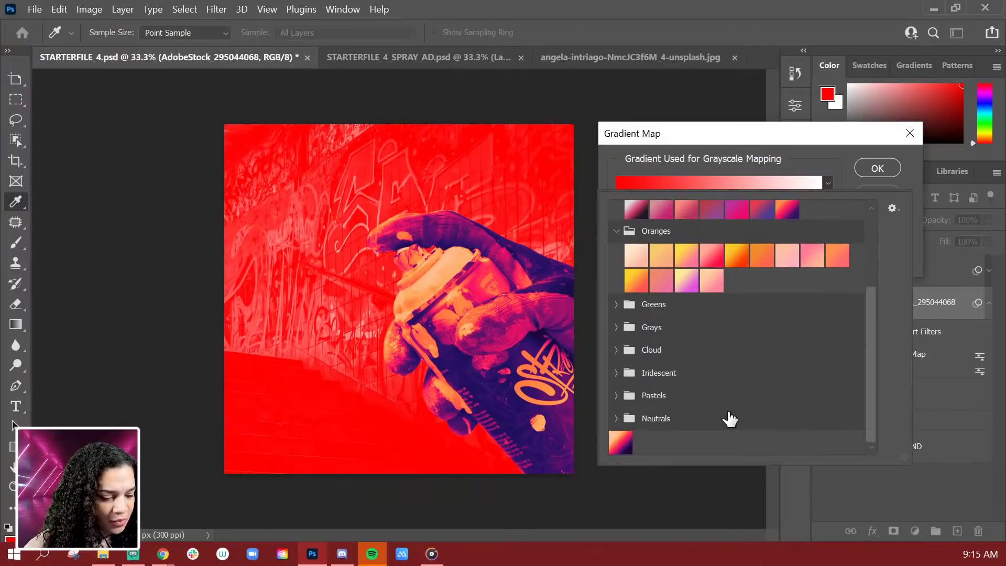
left_click(619, 442)
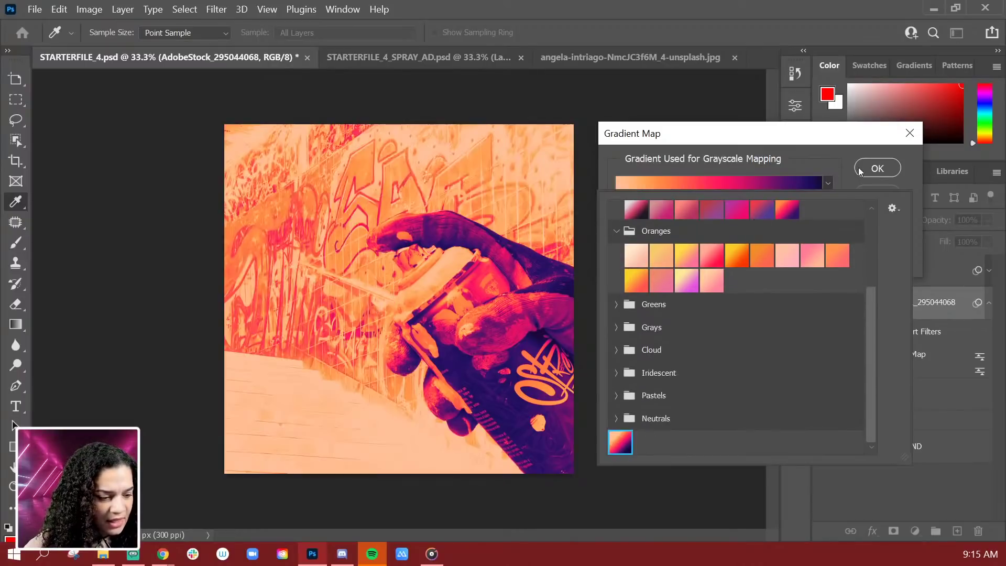
left_click(831, 161)
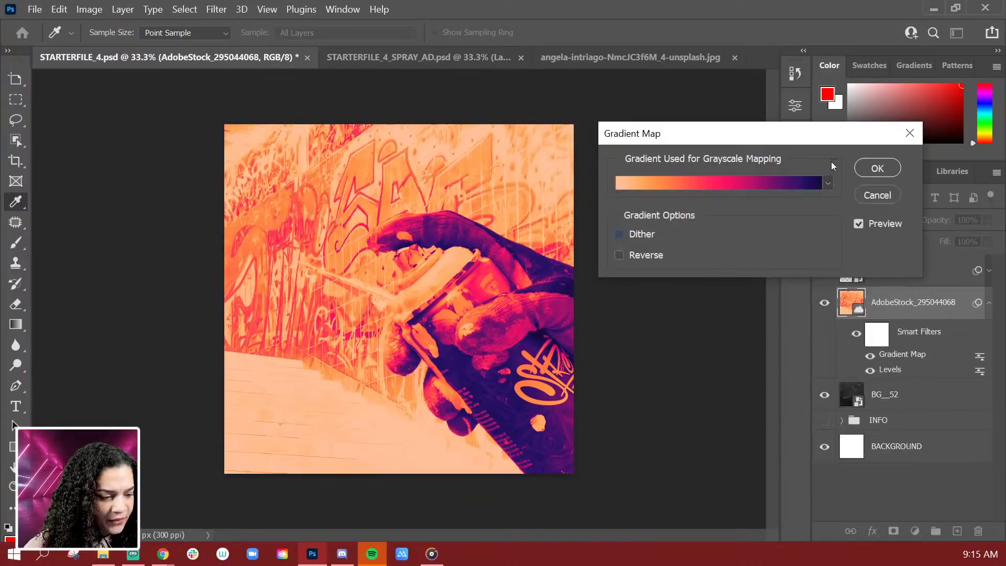
left_click(618, 255)
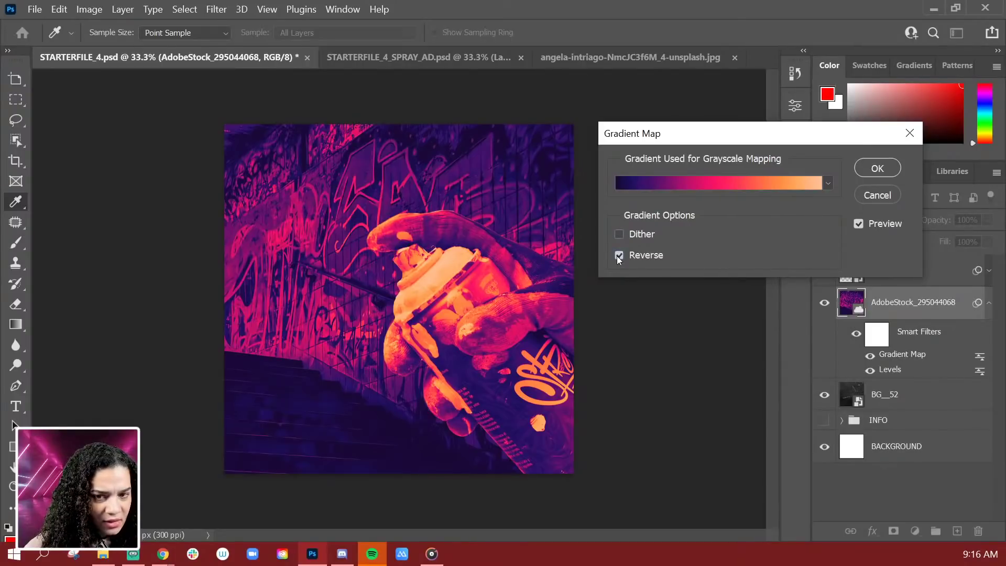
left_click(877, 168)
key("l")
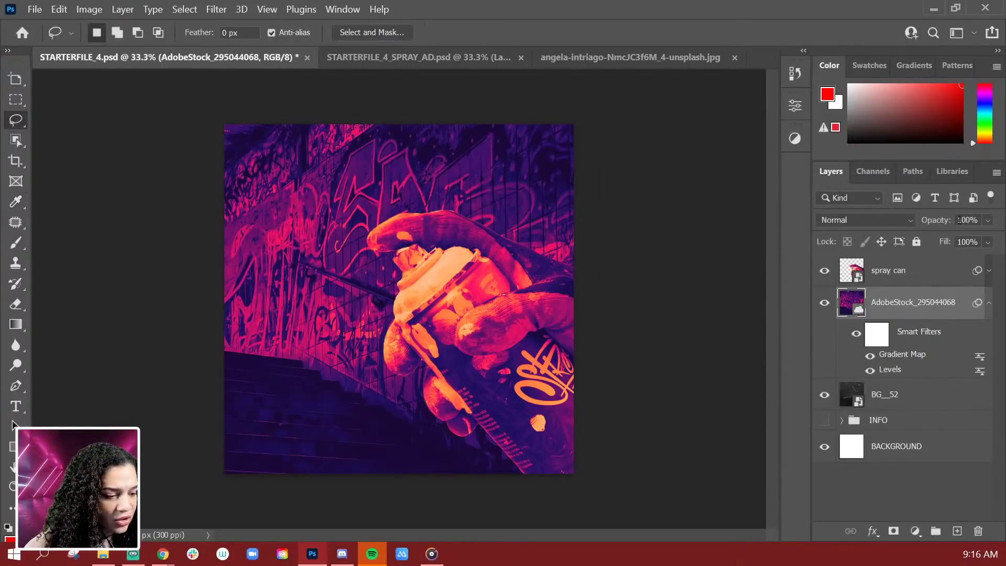
Lower the graffiti layer's fill to 23% and collapse its smart filter list
left_click(988, 243)
left_click(945, 256)
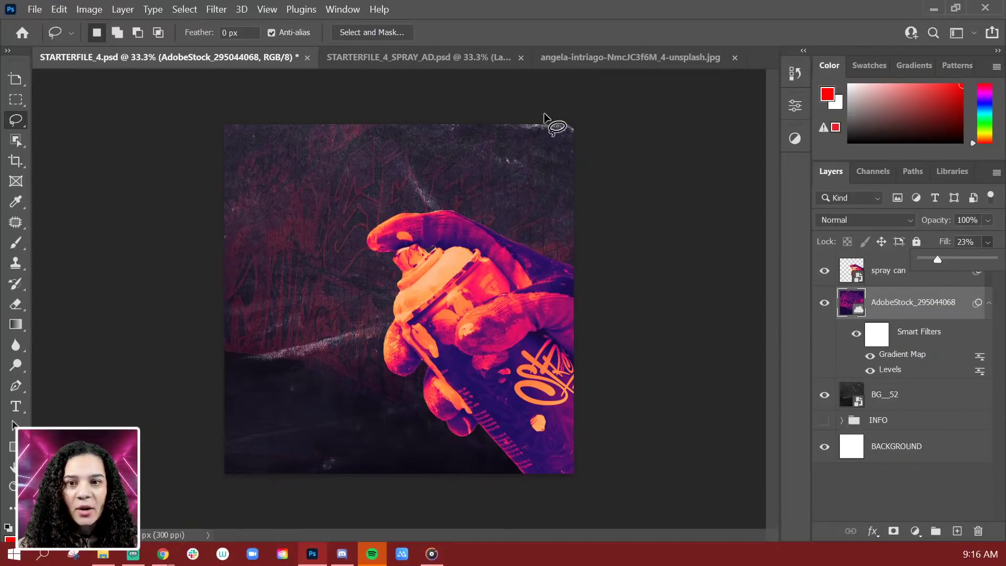
left_click(968, 313)
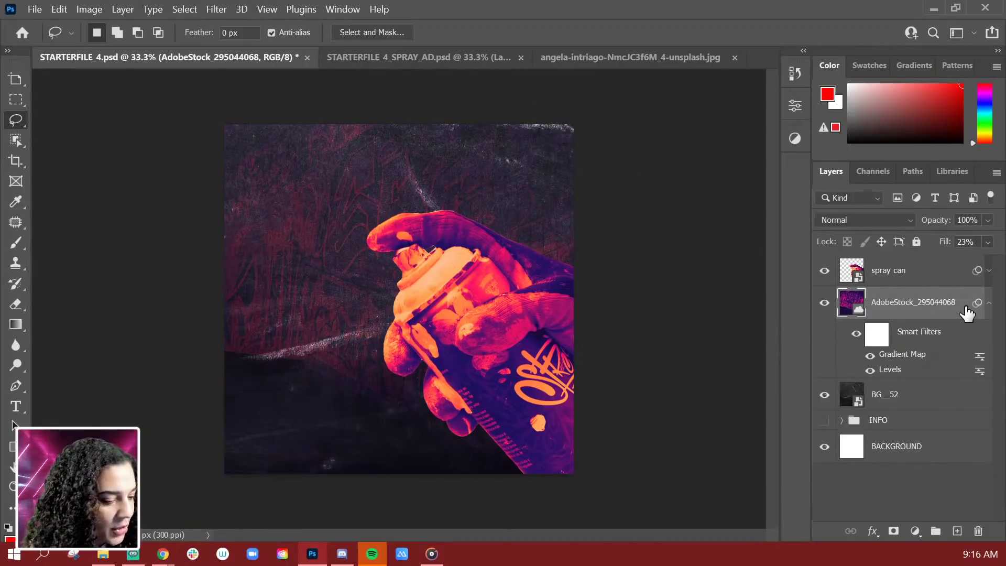
left_click(989, 305)
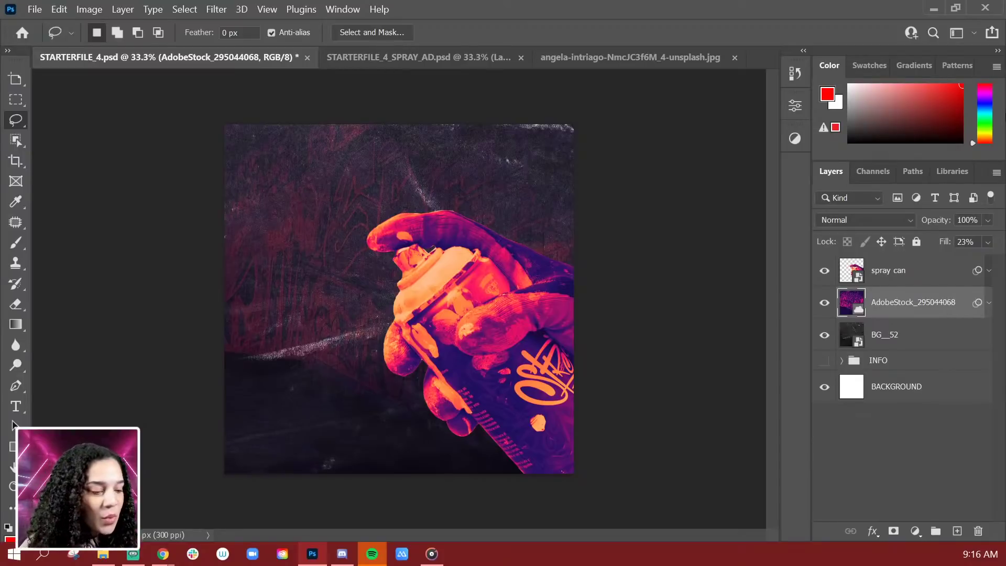
Preview other blend modes on the AdobeStock_295044068 graffiti layer and keep it set to Normal
left_click(882, 222)
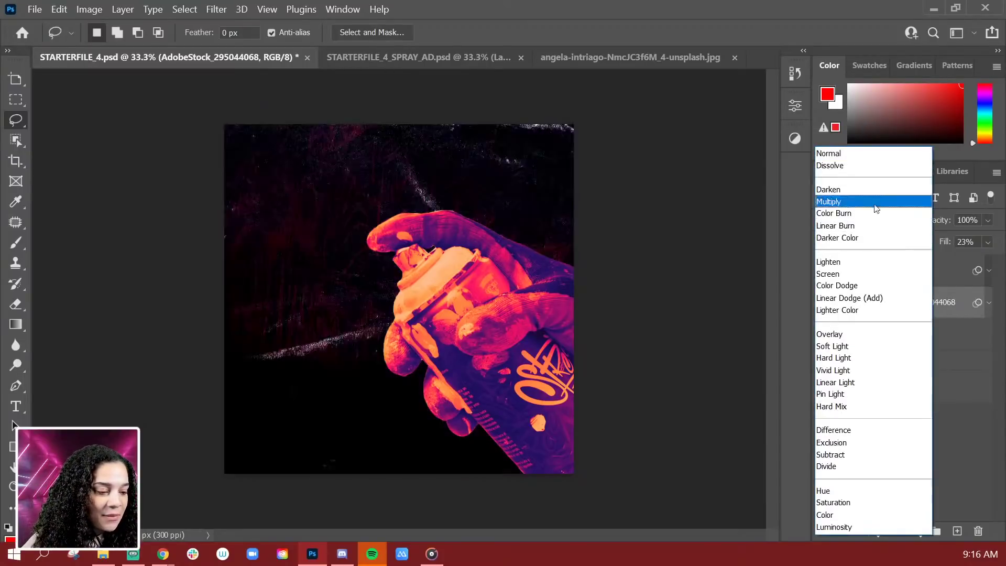
left_click(873, 154)
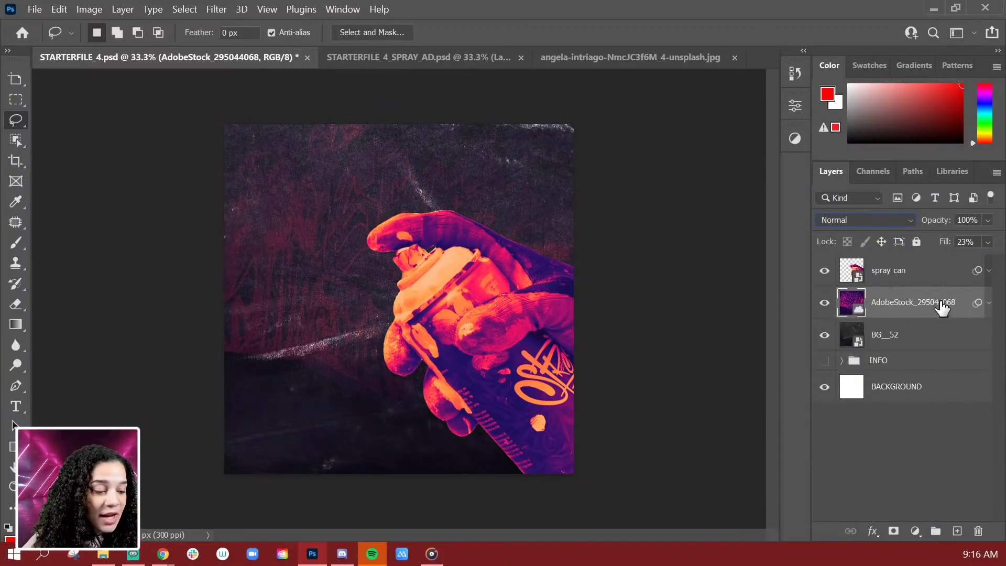
Add a new blank layer above the spray can layer and set up a soft round brush at size 1000
left_click(939, 272)
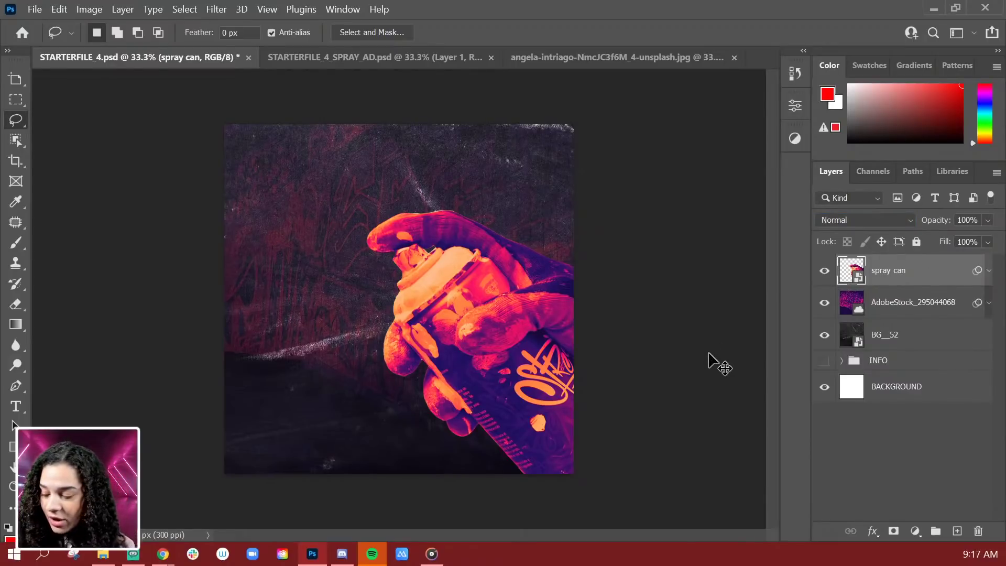
key("ctrl+shift+n")
key("Return")
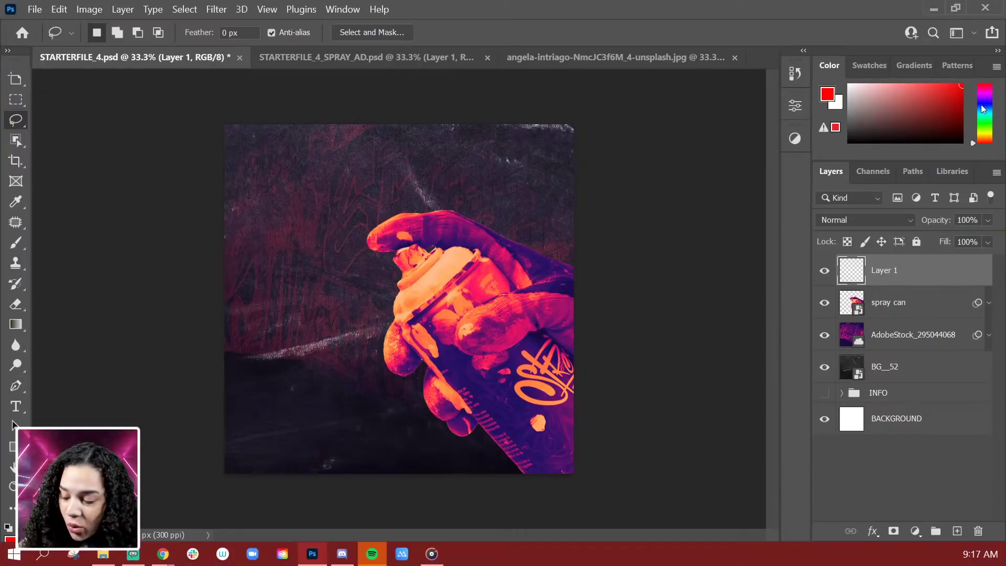
key("b")
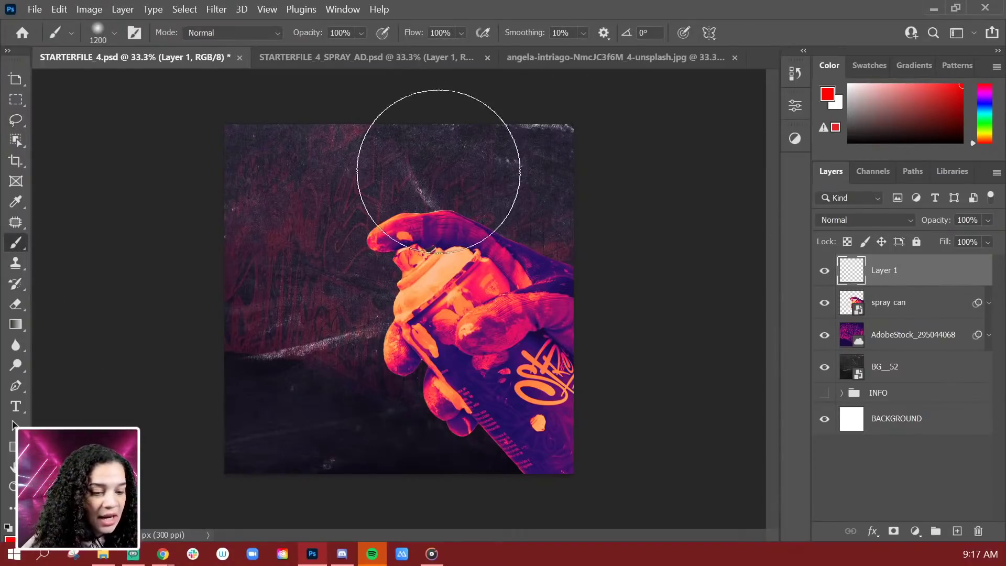
key("bracketleft")
Try soft red brush dabs left of and above the fingertip on the new layer, and undo the extra ones
left_click(316, 195)
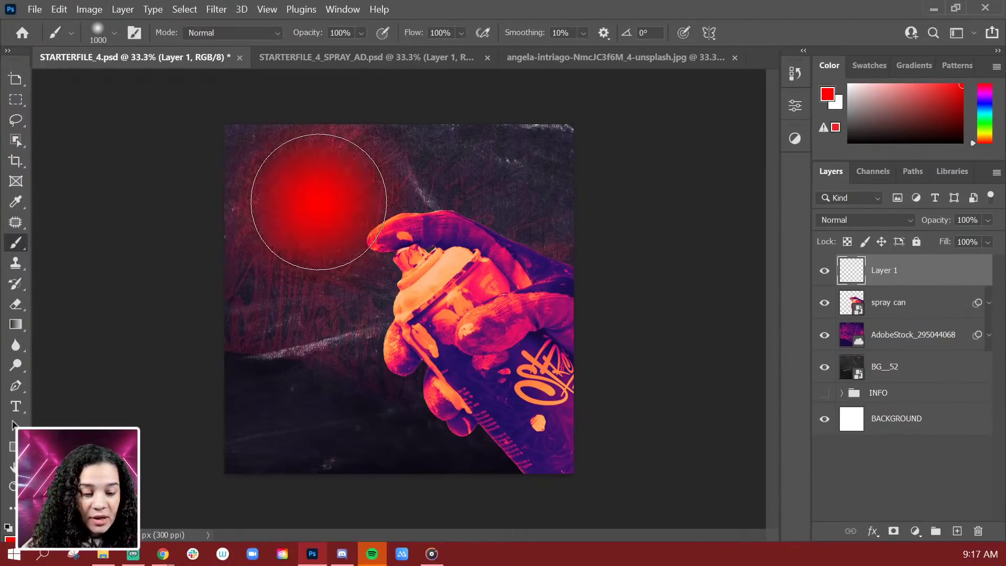
left_click(363, 200)
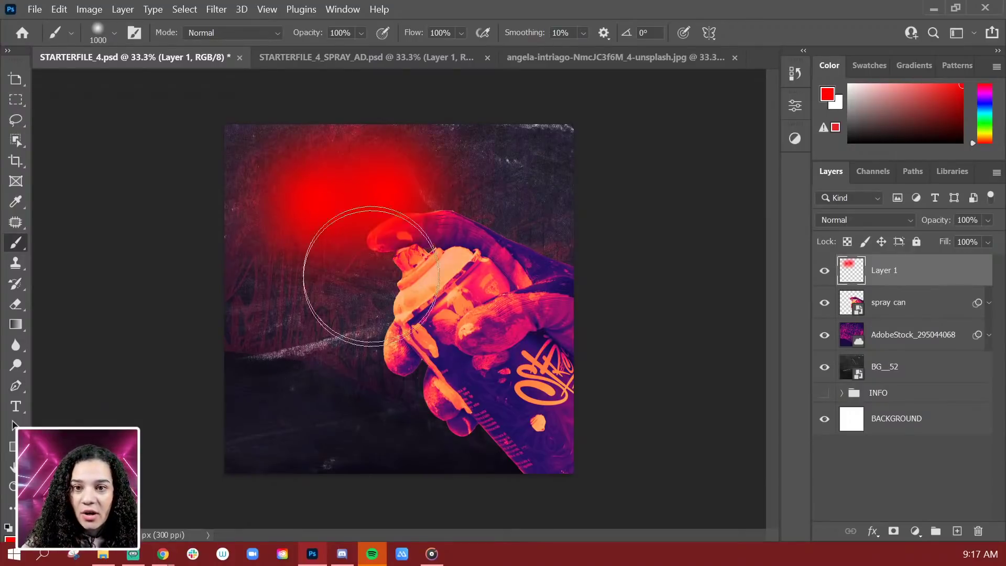
key("ctrl+equal")
left_click_drag(288, 218, 304, 319)
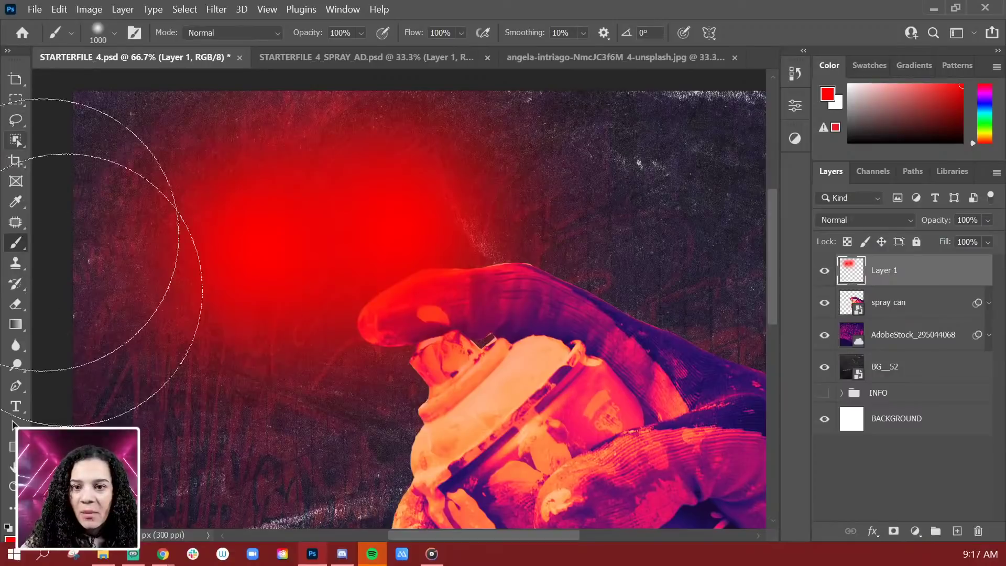
key("ctrl+z")
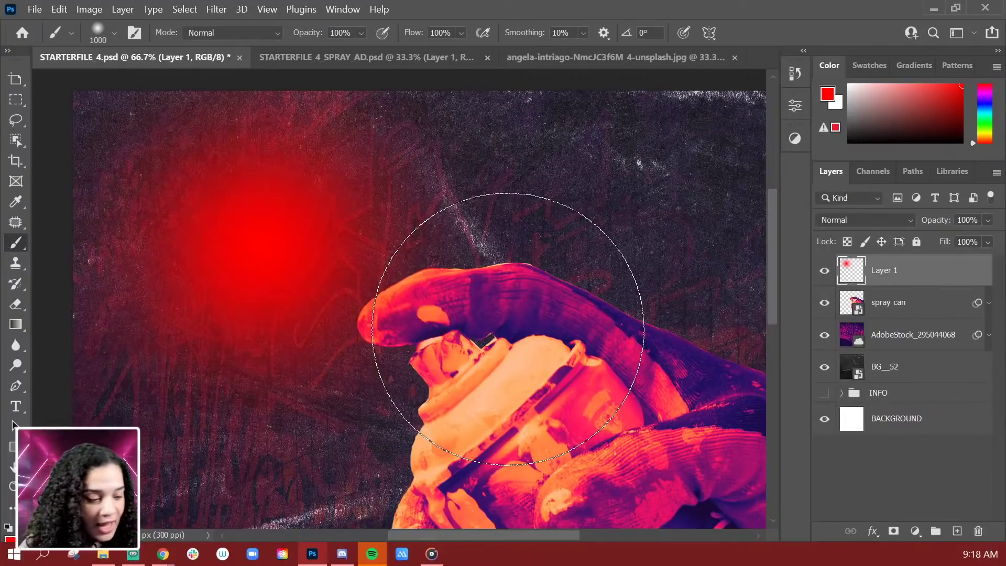
Try the Dissolve blend mode on the red spot, examine its grain up close, and undo both the blend mode and the spot
left_click(886, 221)
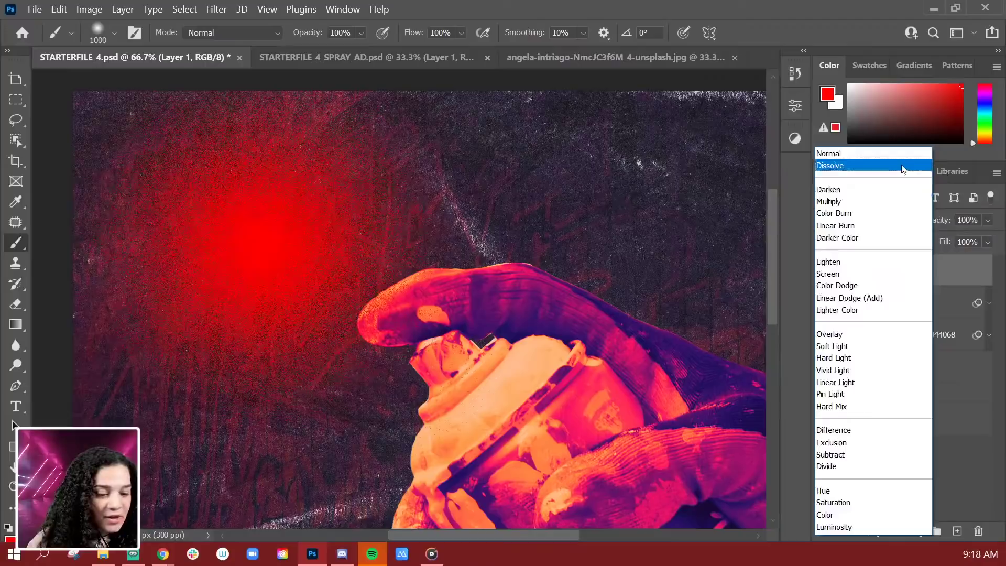
left_click(902, 166)
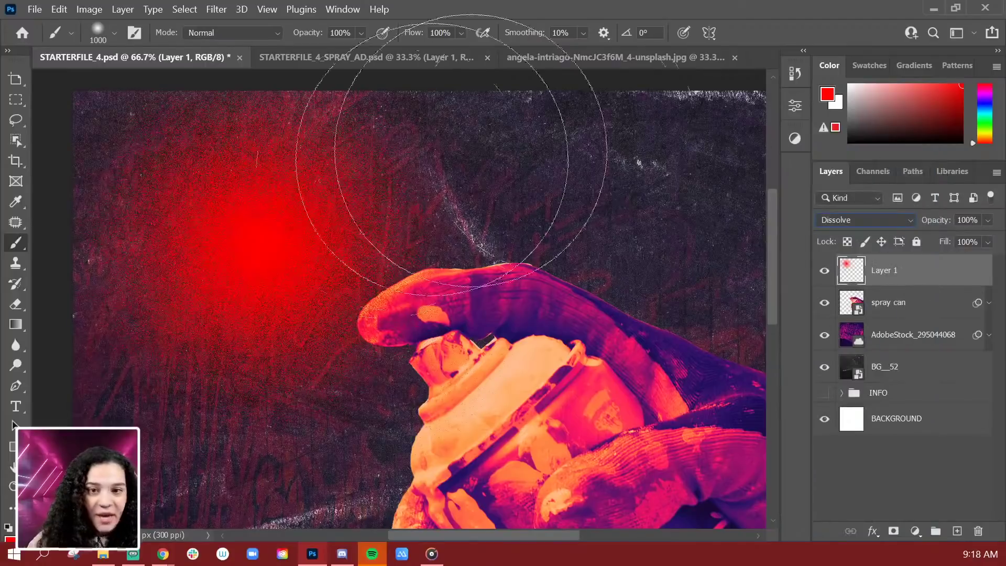
key("ctrl+plus")
key("ctrl+plus")
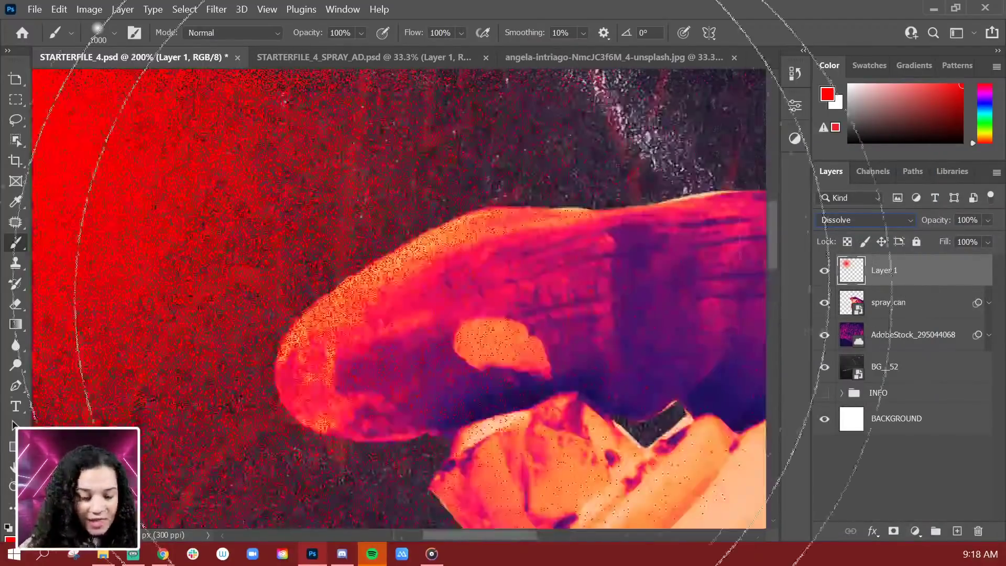
mouse_move(440, 314)
left_mouse_down()
mouse_move(700, 278)
mouse_move(462, 282)
mouse_move(439, 335)
left_mouse_up()
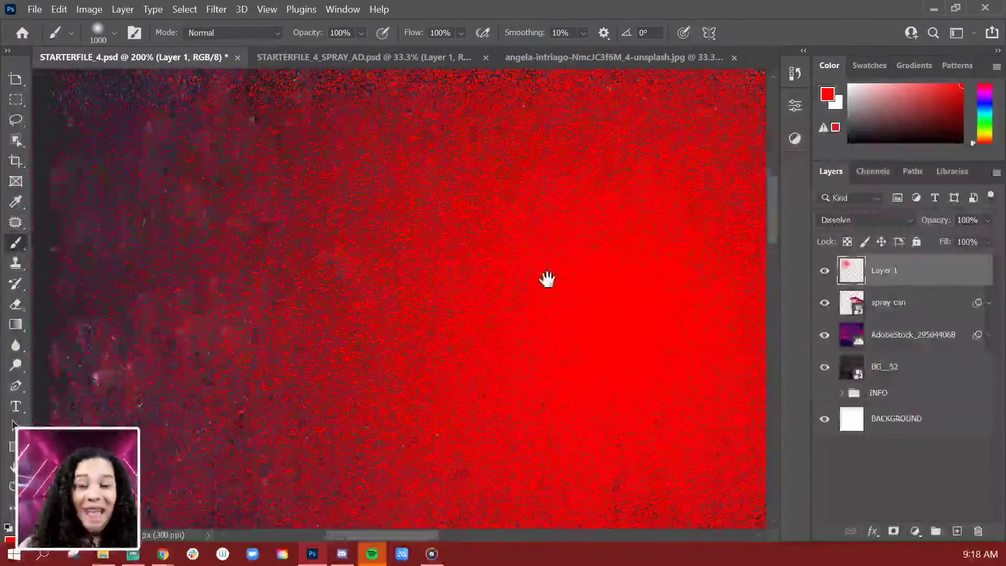
left_click_drag(545, 278, 474, 303)
key("ctrl+minus")
key("ctrl+minus")
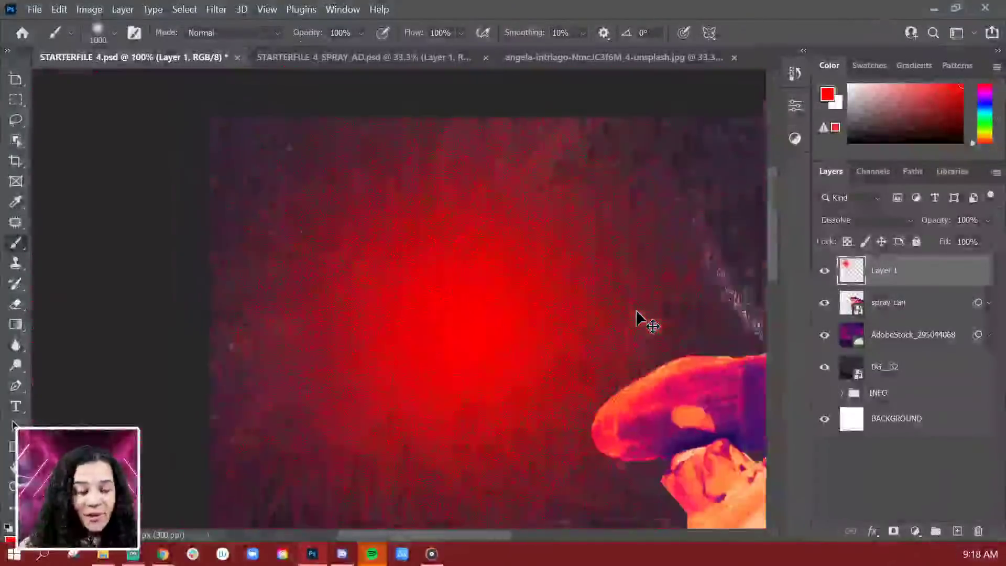
key("ctrl+z")
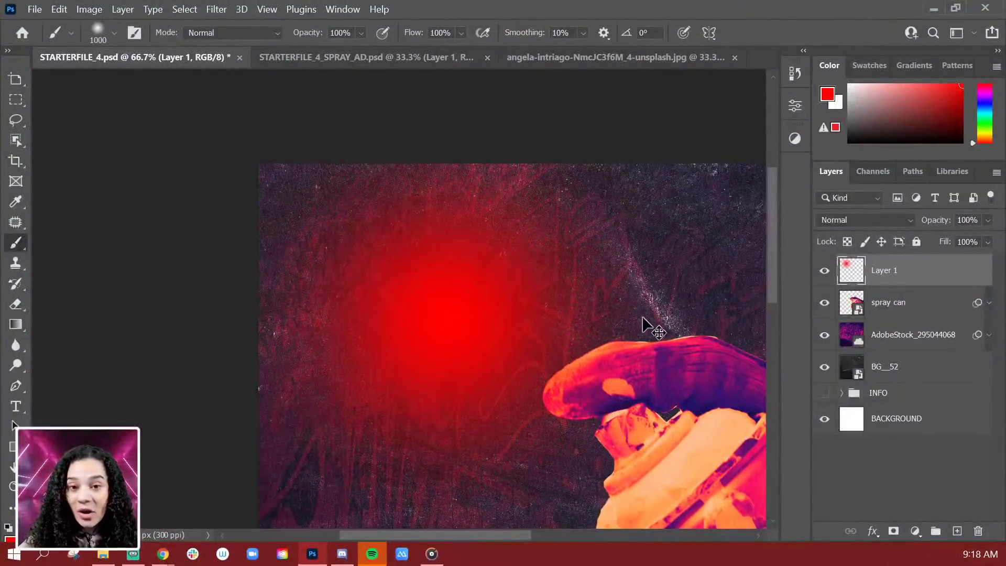
key("ctrl+z")
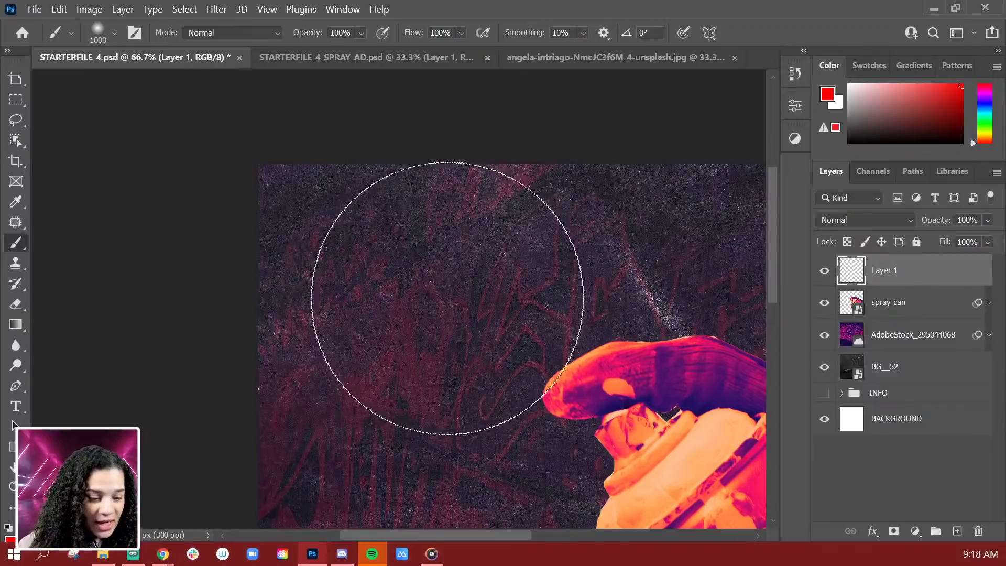
Paint one soft red spot in the artwork's upper-left corner on Layer 1 and set the layer's blend mode to Dissolve
left_click(351, 237)
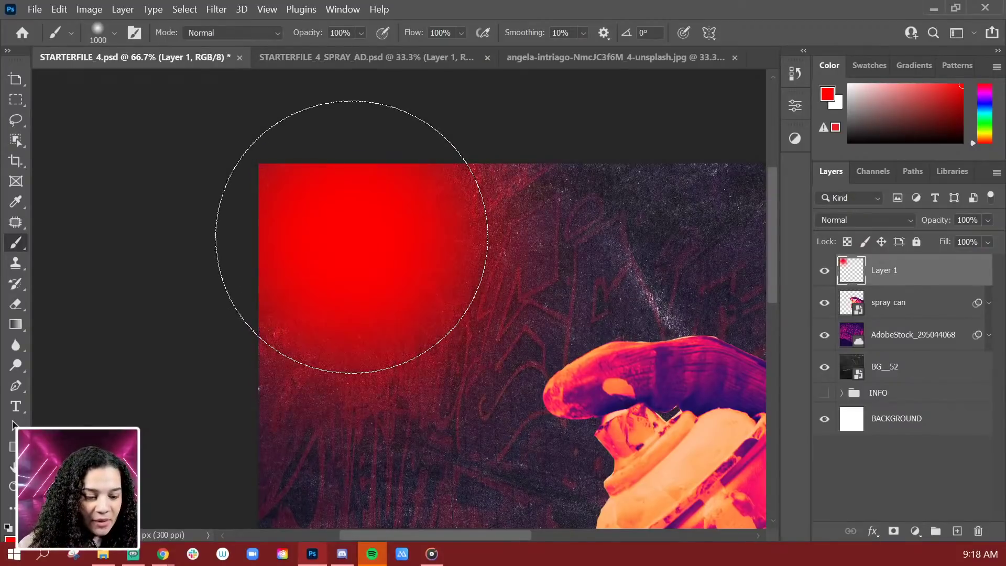
left_click_drag(579, 298, 494, 281)
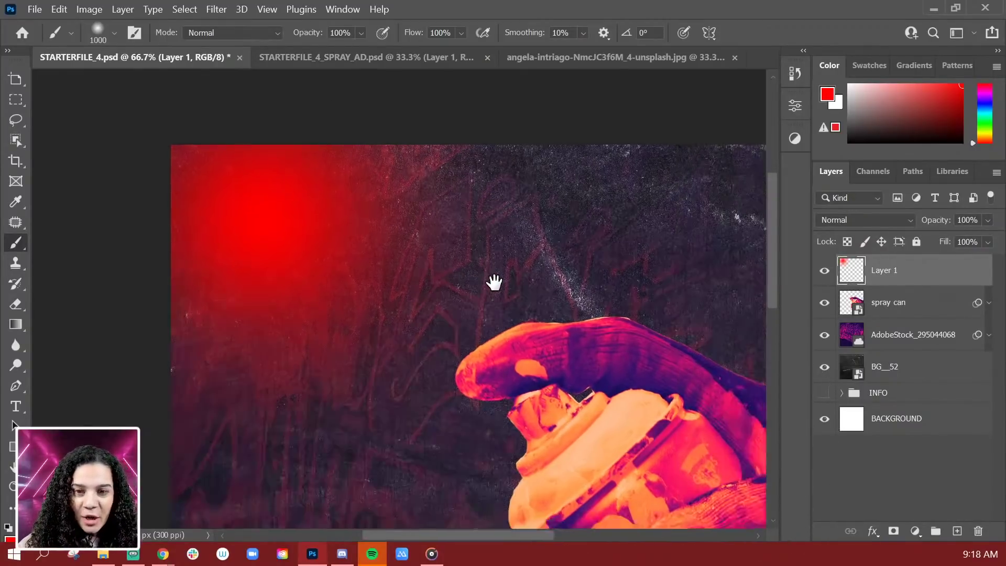
left_click(885, 220)
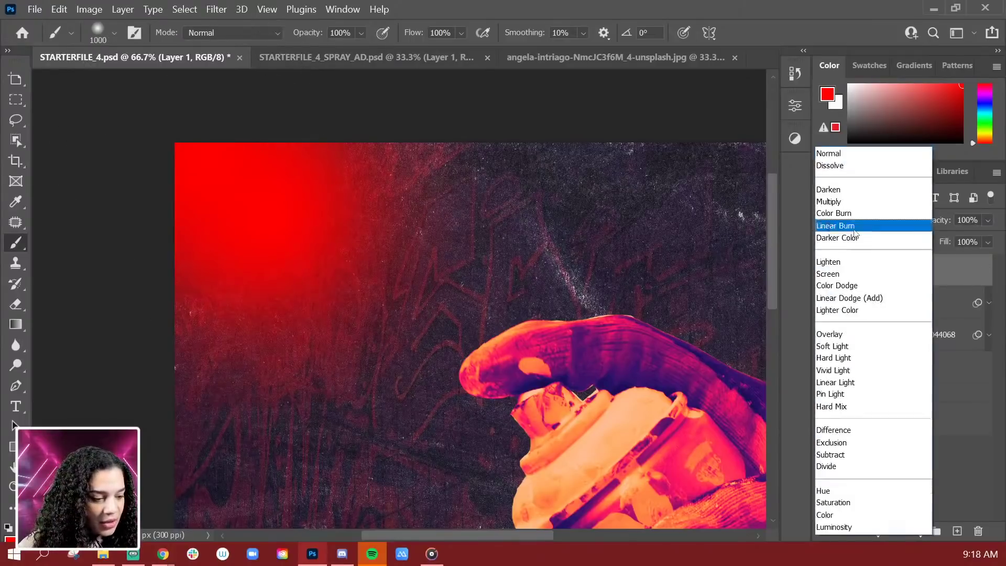
left_click(838, 164)
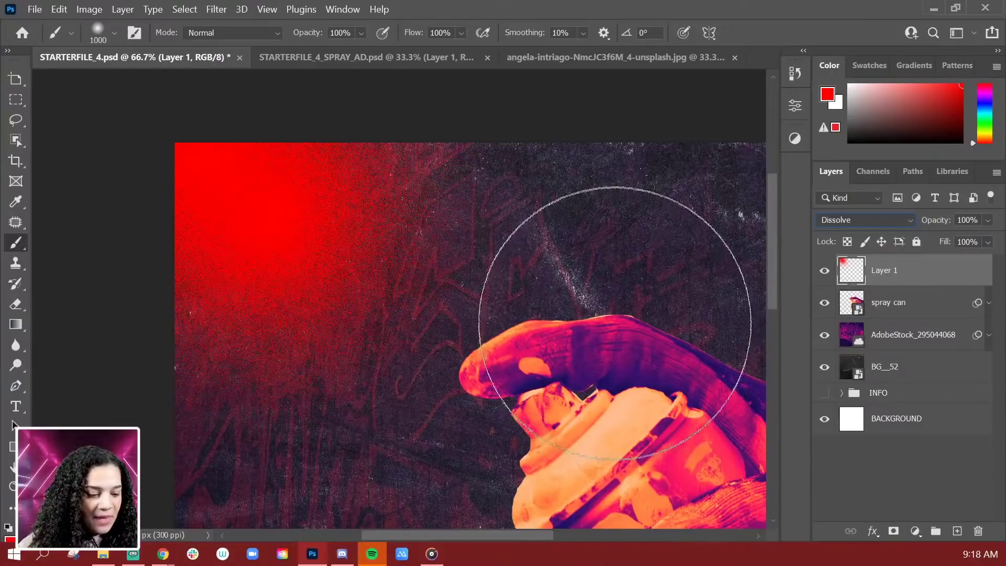
Paint two soft bright green dabs above the can's nozzle on another new layer and set that layer to Dissolve
left_click_drag(990, 108, 986, 122)
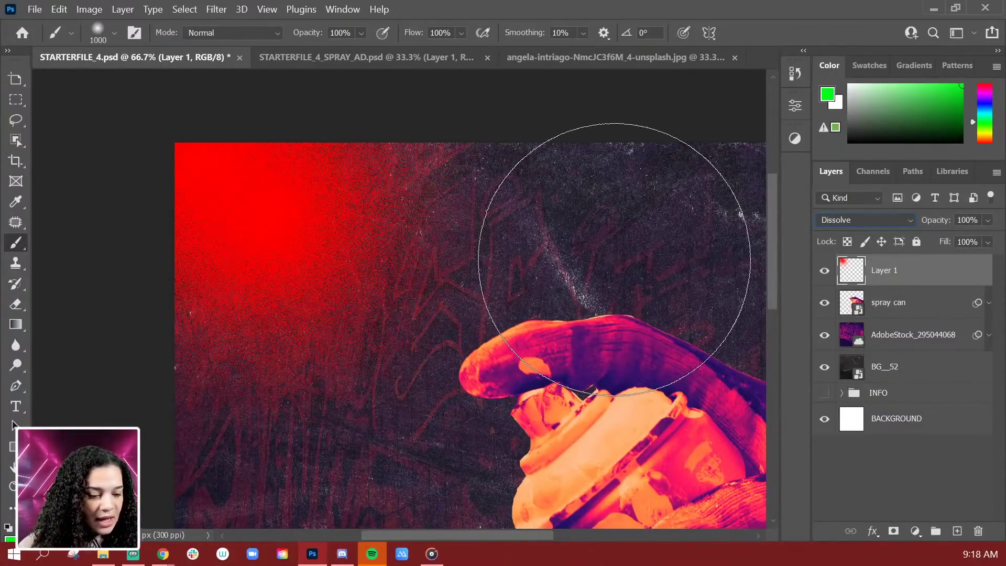
key("ctrl+shift+n")
key("Return")
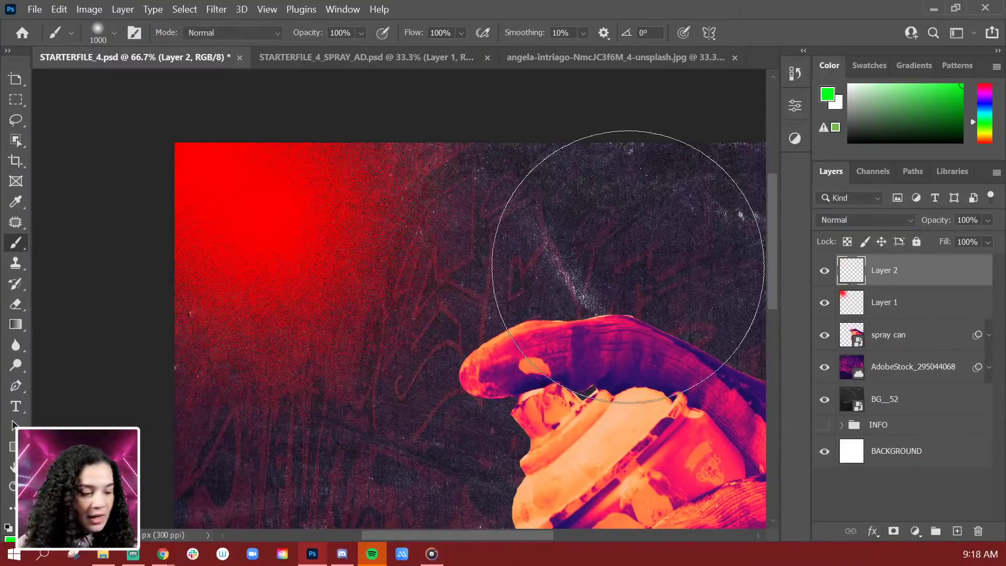
left_click(597, 249)
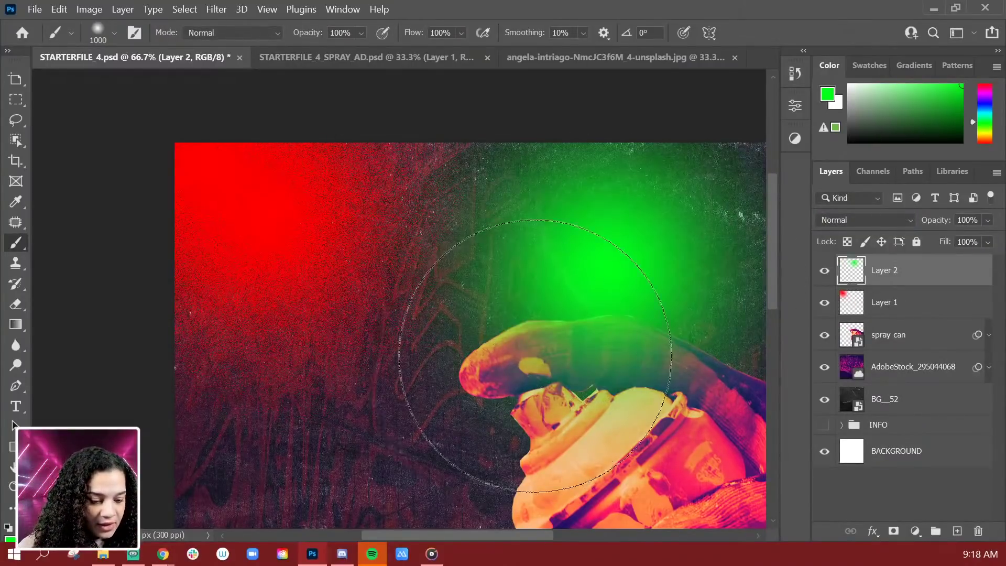
left_click(519, 351)
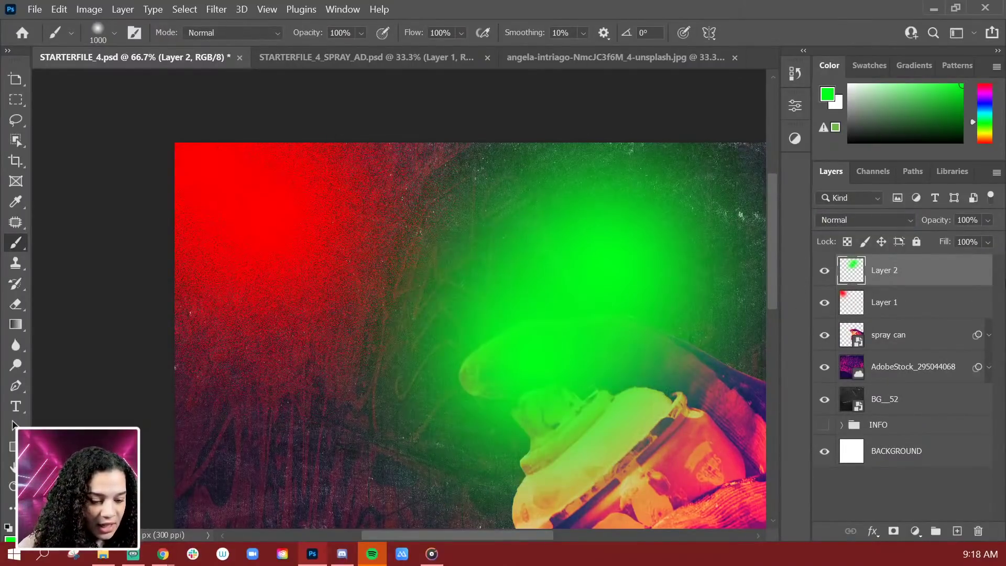
left_click(864, 220)
left_click(858, 164)
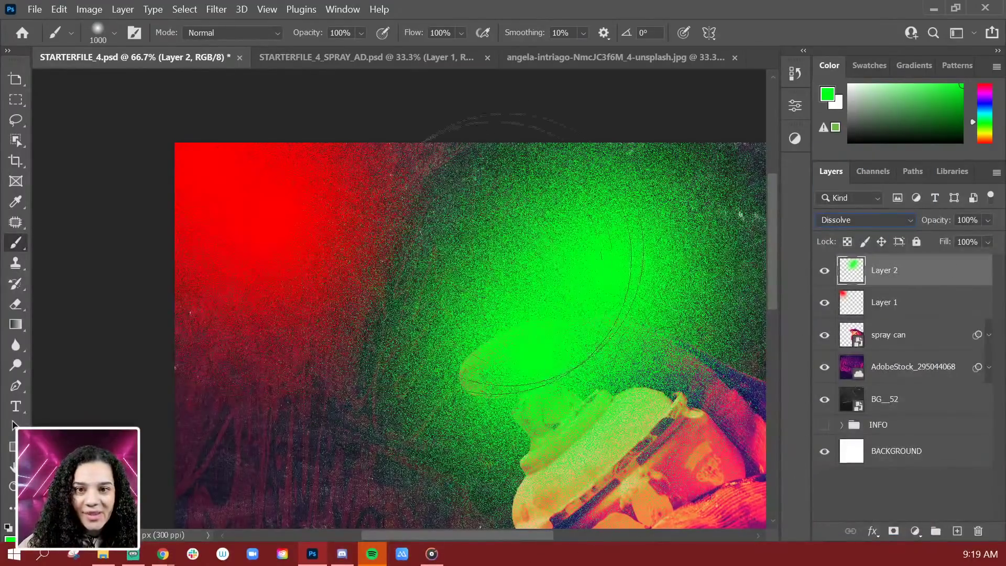
Examine how the grain of the red and green Dissolve spots looks at different zoom levels
key("ctrl+minus")
scroll(675, 371, "down", 1)
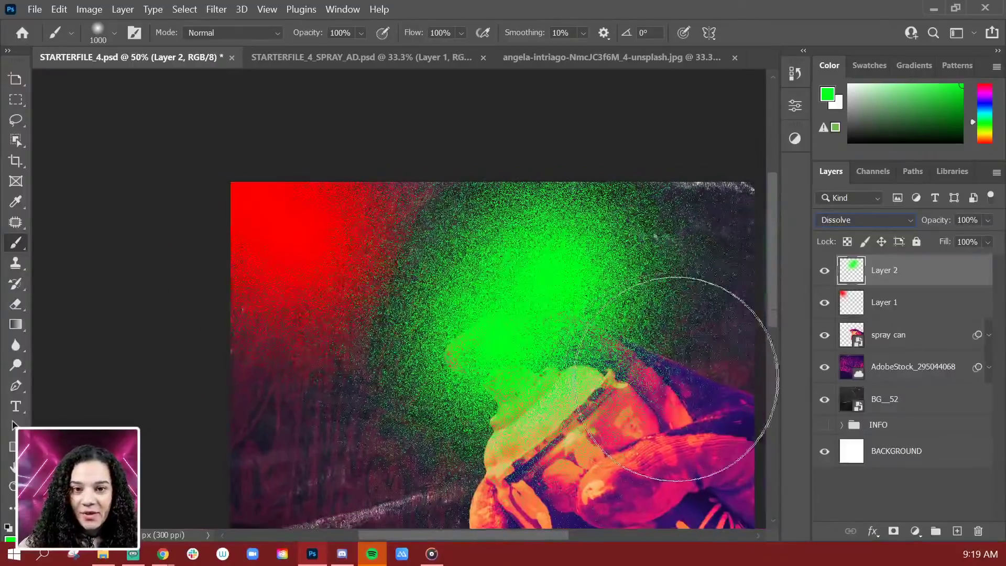
scroll(724, 394, "up", 2)
scroll(716, 393, "down", 1)
scroll(716, 393, "down", 3)
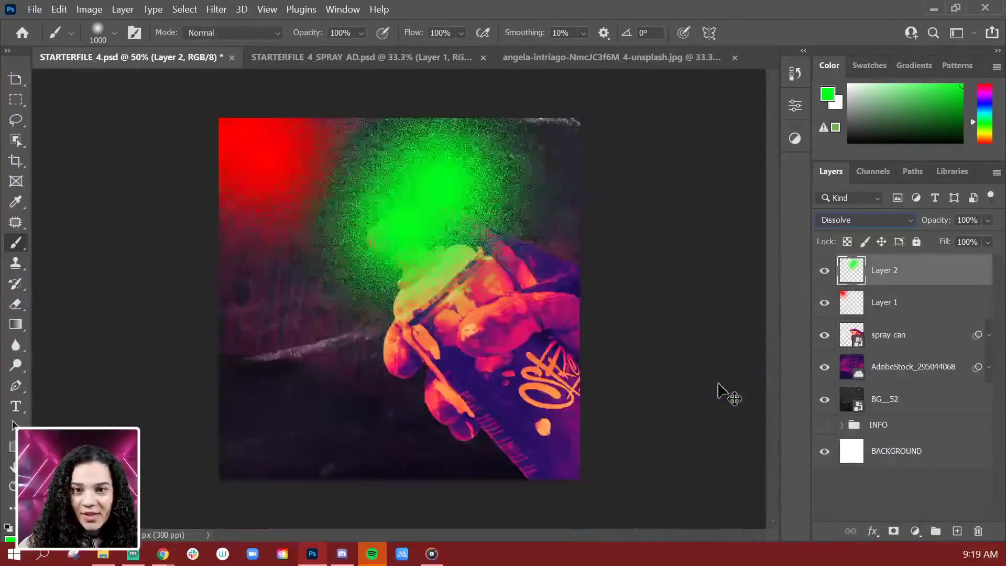
scroll(718, 393, "up", 2)
scroll(539, 259, "up", 3)
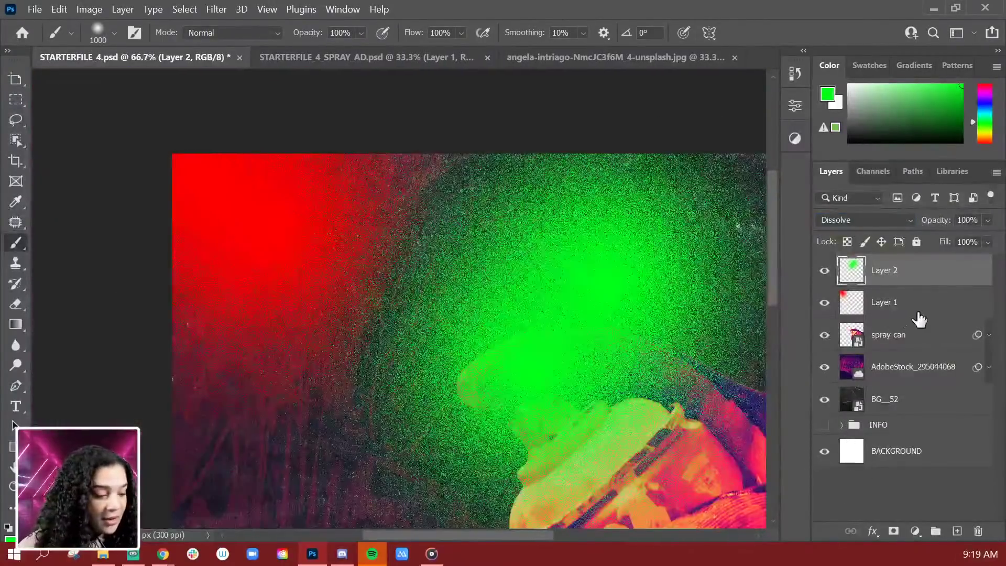
Try merging Layer 1 and Layer 2, compare the spray grain at several zoom levels, and undo the merge
left_click(918, 314, "shift")
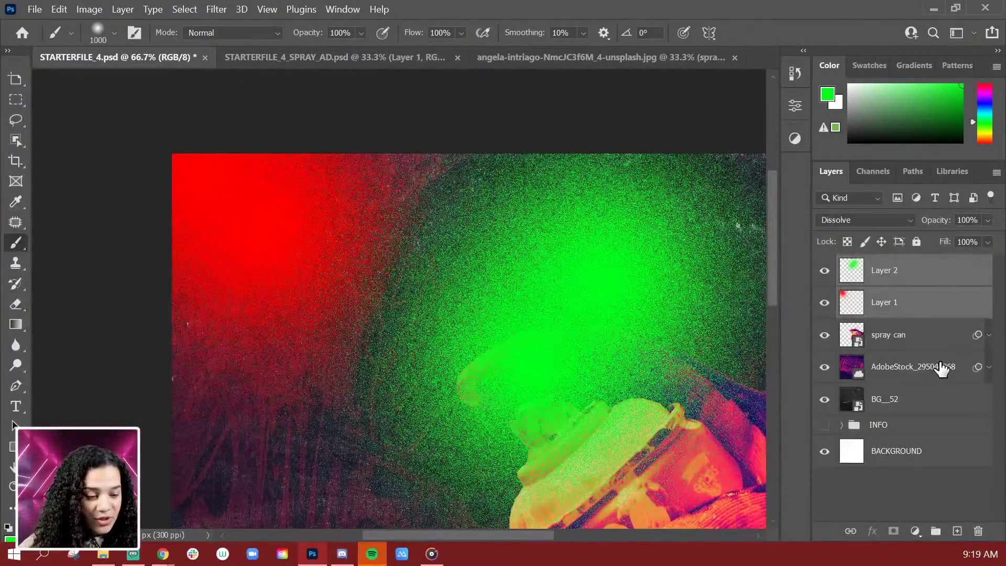
key("ctrl+e")
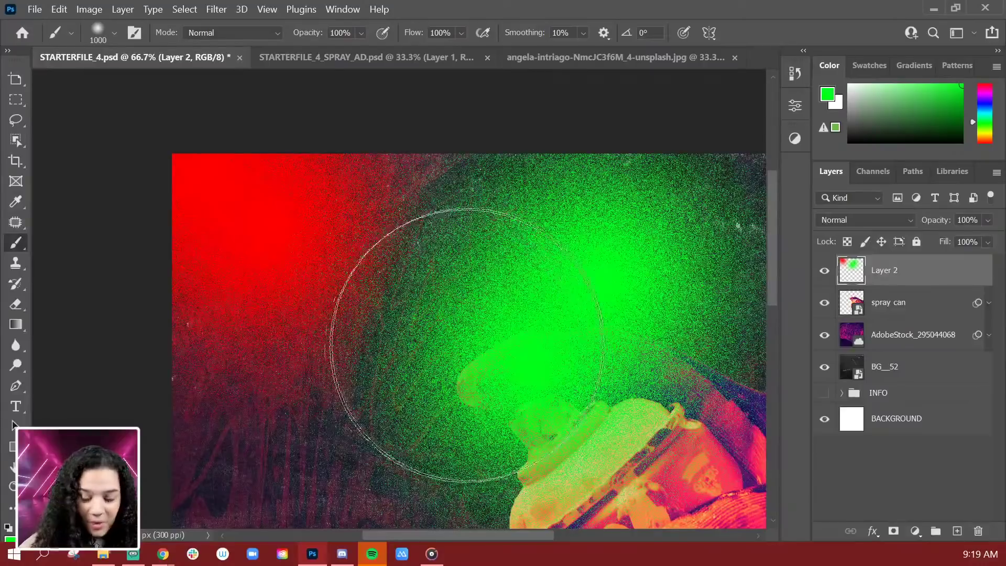
key("ctrl+minus")
key("ctrl+minus")
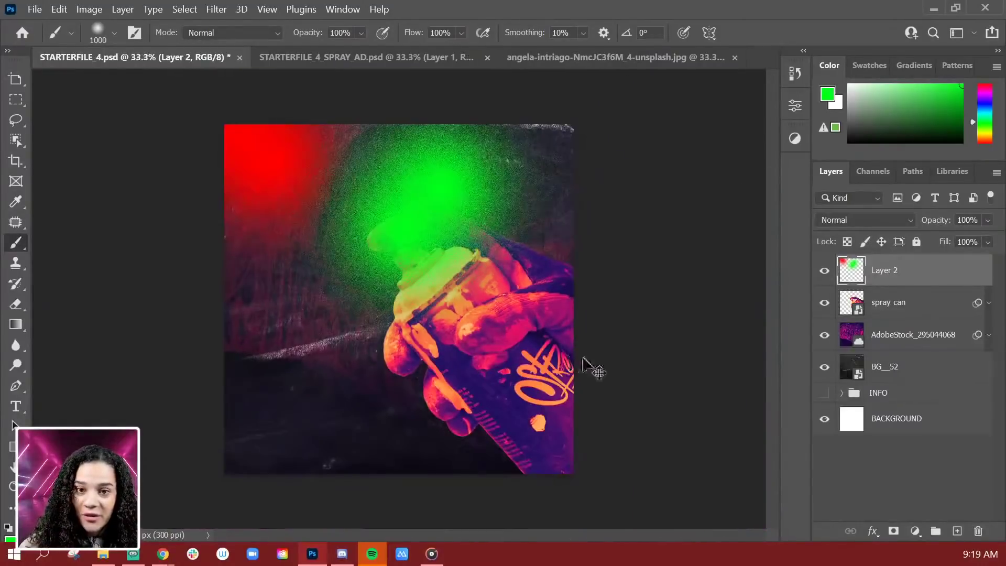
key("ctrl+plus")
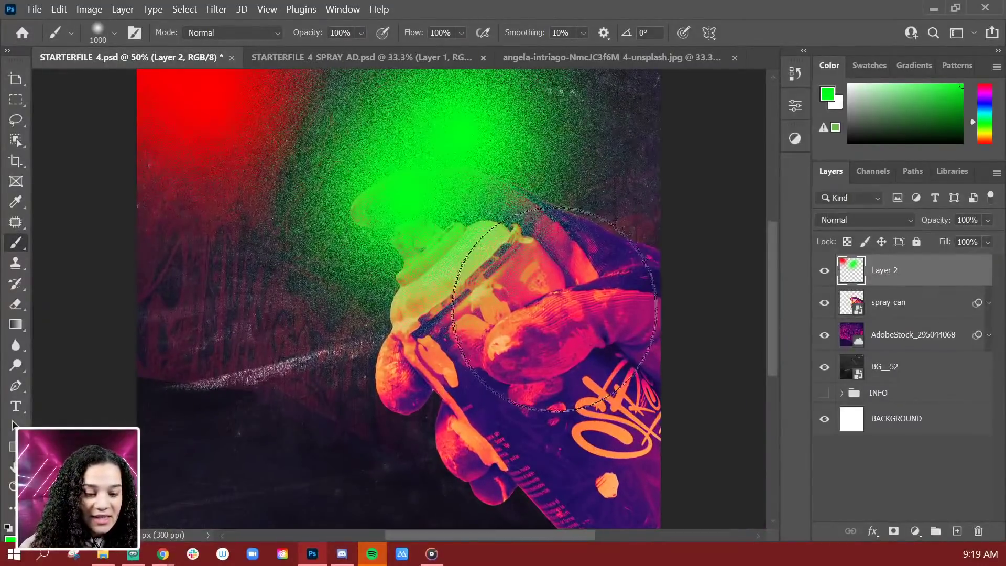
key("ctrl+minus")
key("ctrl+minus")
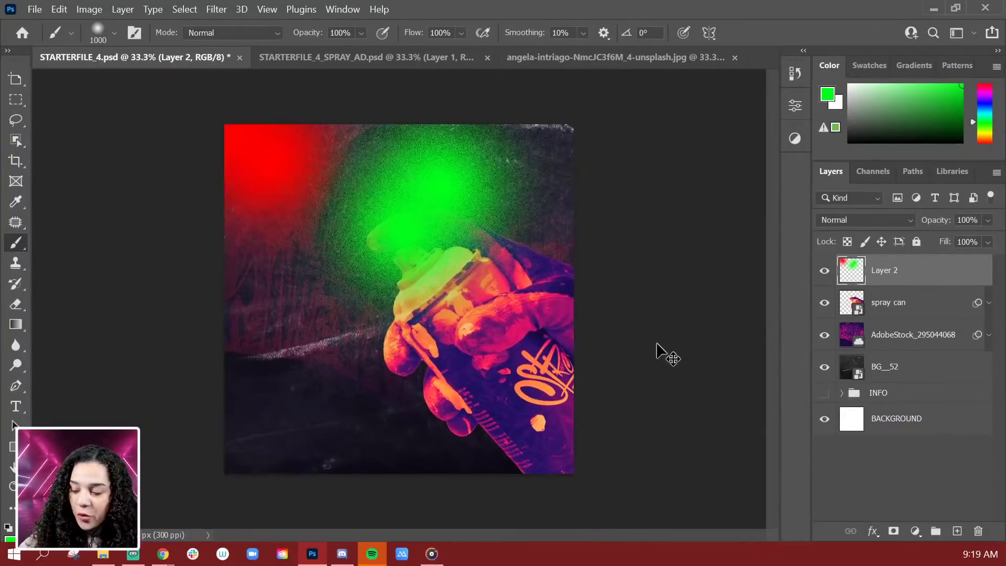
key("shift+alt+bracketleft")
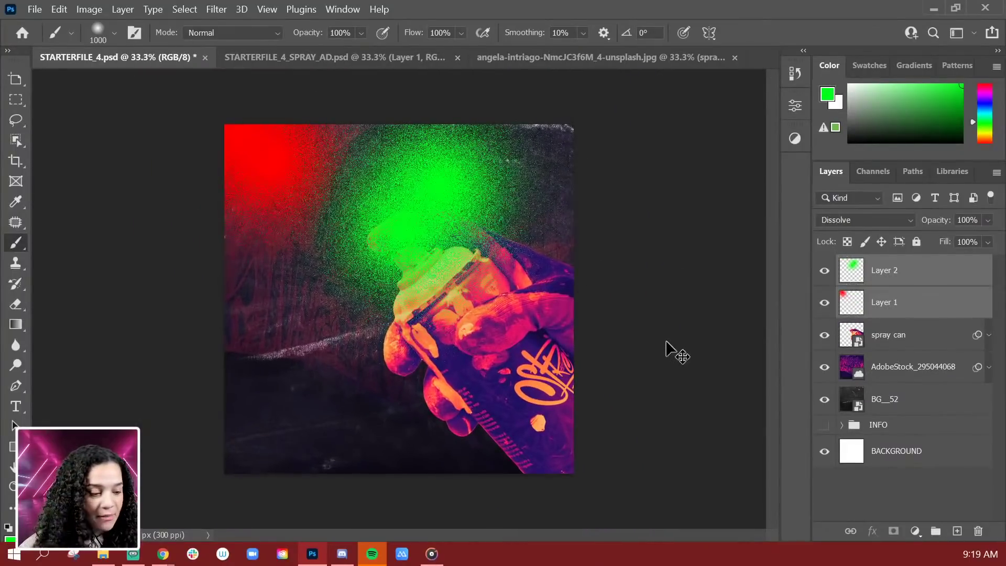
key("ctrl+minus")
key("ctrl+minus")
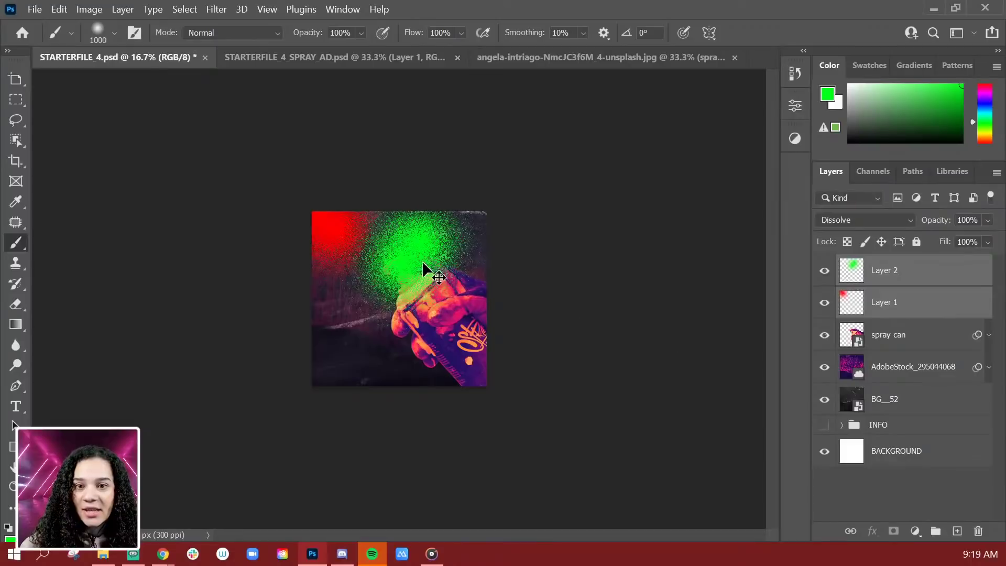
Merge Layer 1 and Layer 2 into one layer and examine the merged spray grain at several zoom levels
key("ctrl+plus")
key("ctrl+plus")
key("ctrl+plus")
key("ctrl+minus")
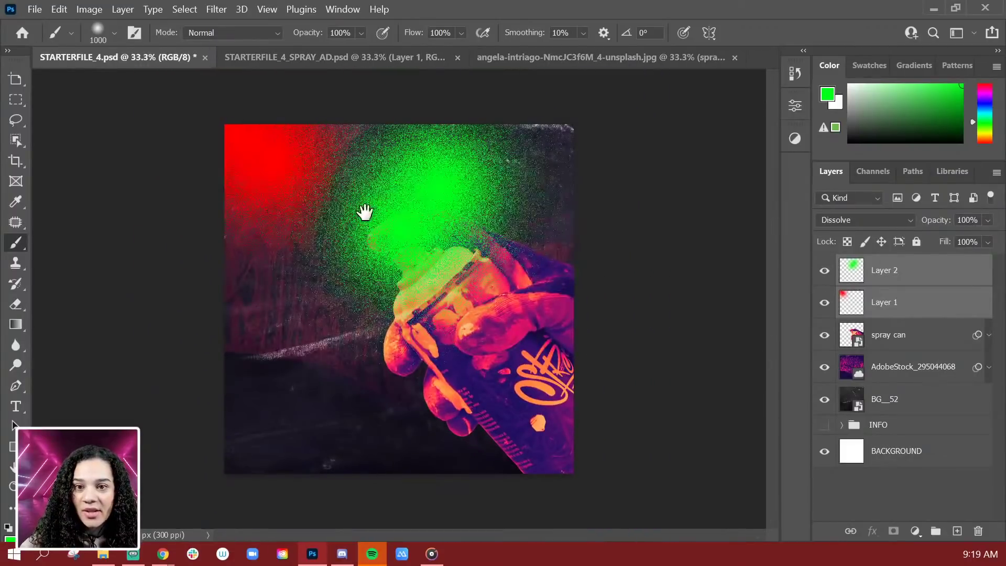
key("ctrl+plus")
key("ctrl+plus")
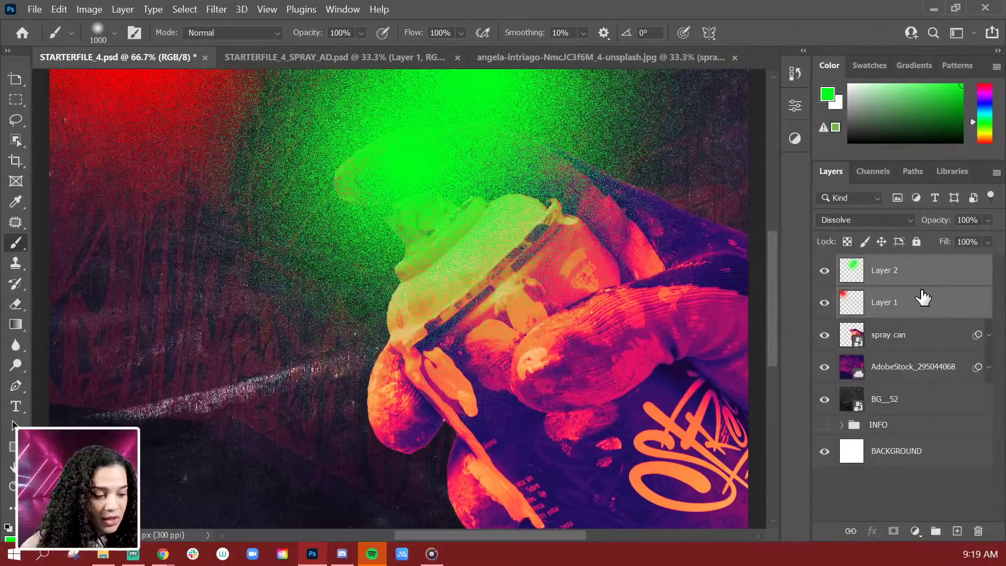
key("ctrl+e")
left_click_drag(352, 149, 400, 324)
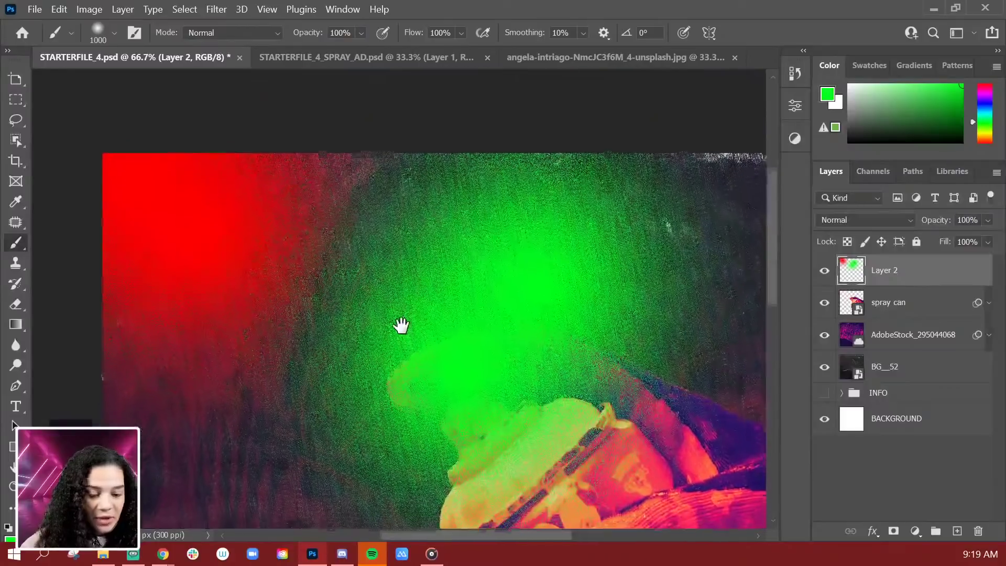
key("ctrl+minus")
key("ctrl+minus")
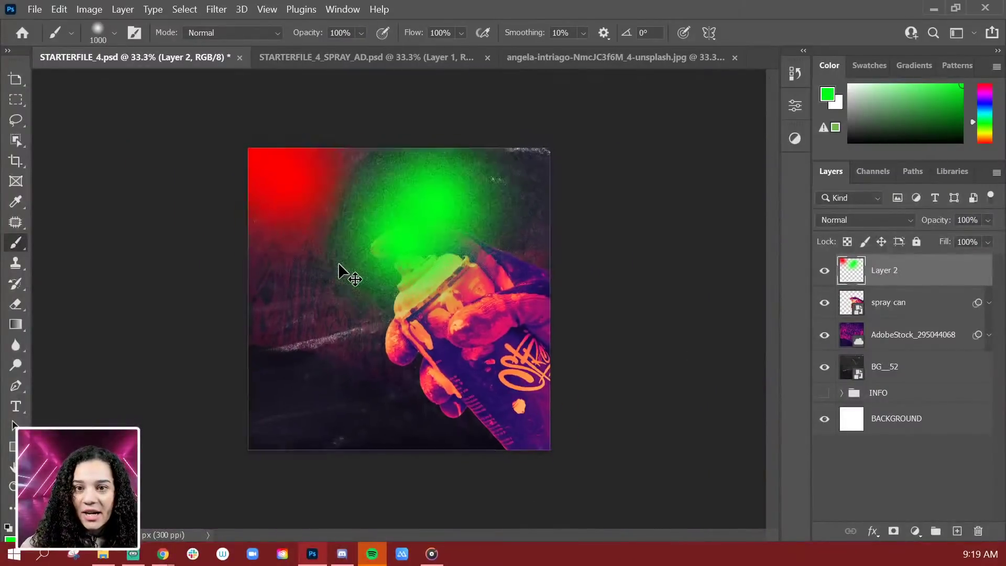
key("ctrl+plus")
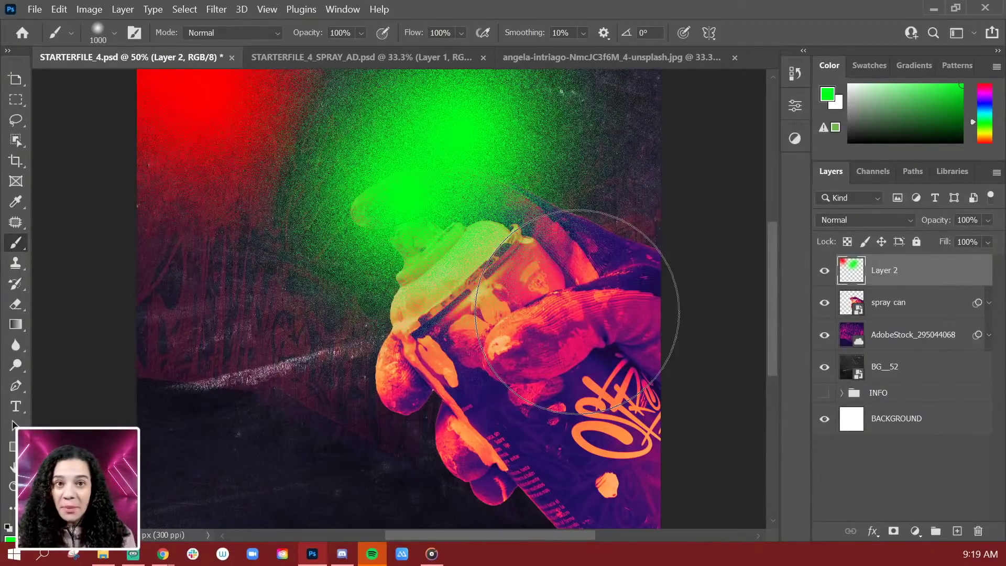
Hide the merged red and green test layer and add a new Normal-mode layer directly above the spray can layer
left_click(824, 270)
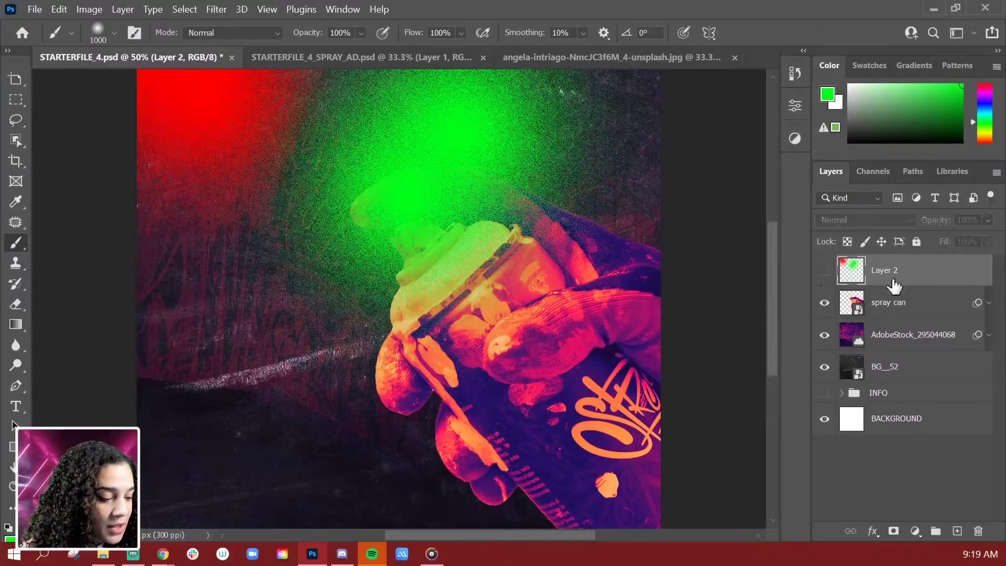
left_click(927, 305)
key("ctrl+shift+n")
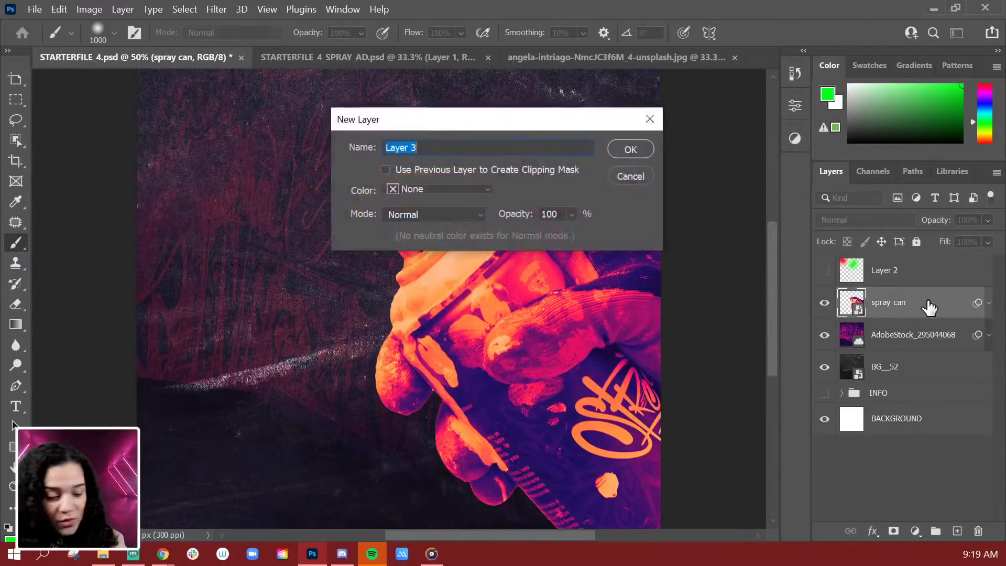
key("Return")
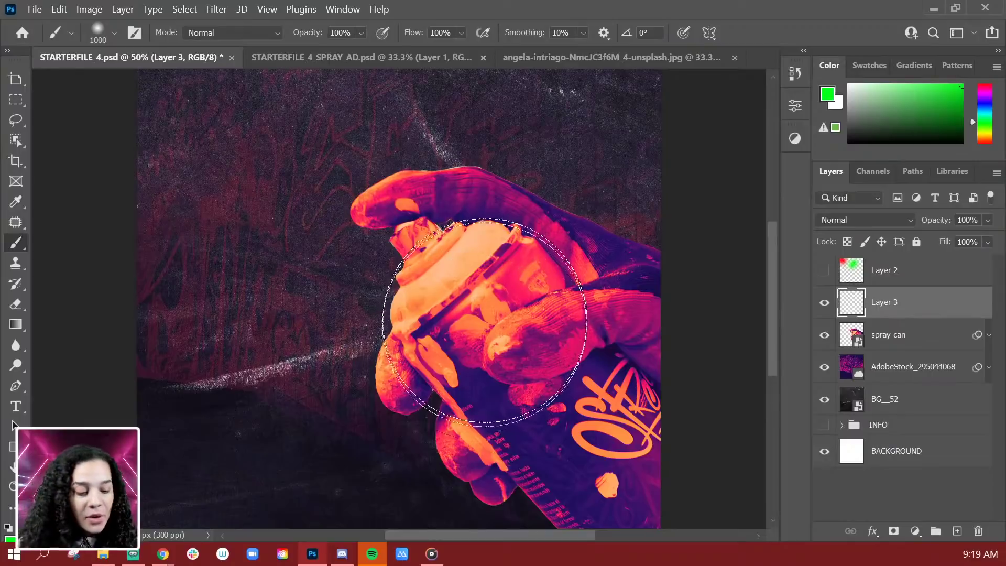
Sample orange from the artwork as the foreground colour and shift it to a slightly more saturated orange
left_click(449, 370, "alt")
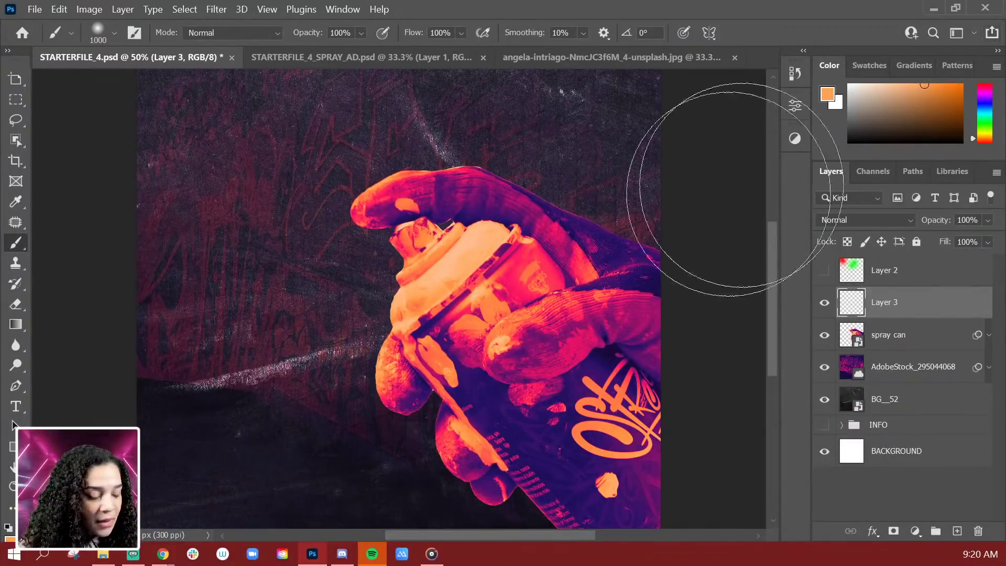
key("ctrl+minus")
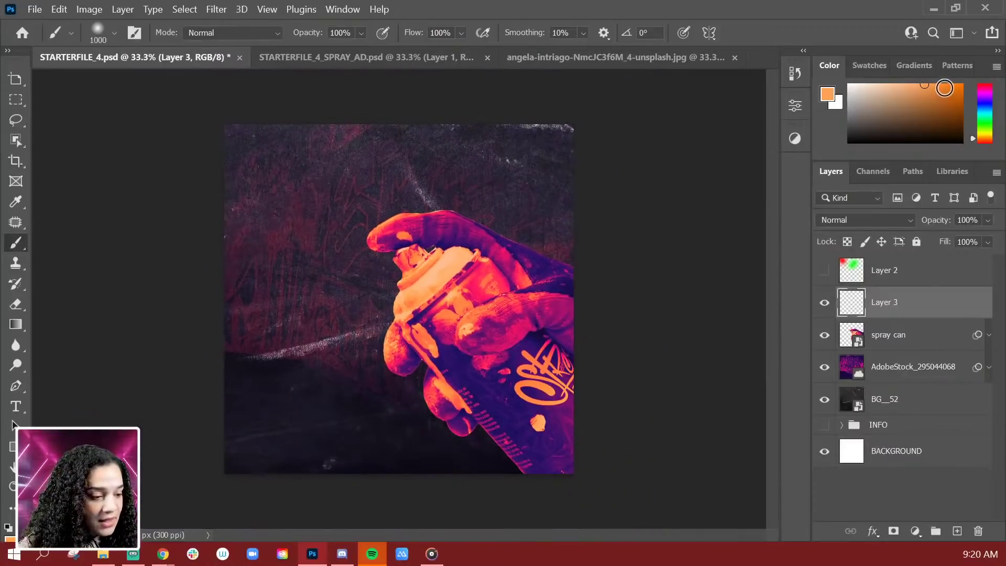
left_click(905, 90)
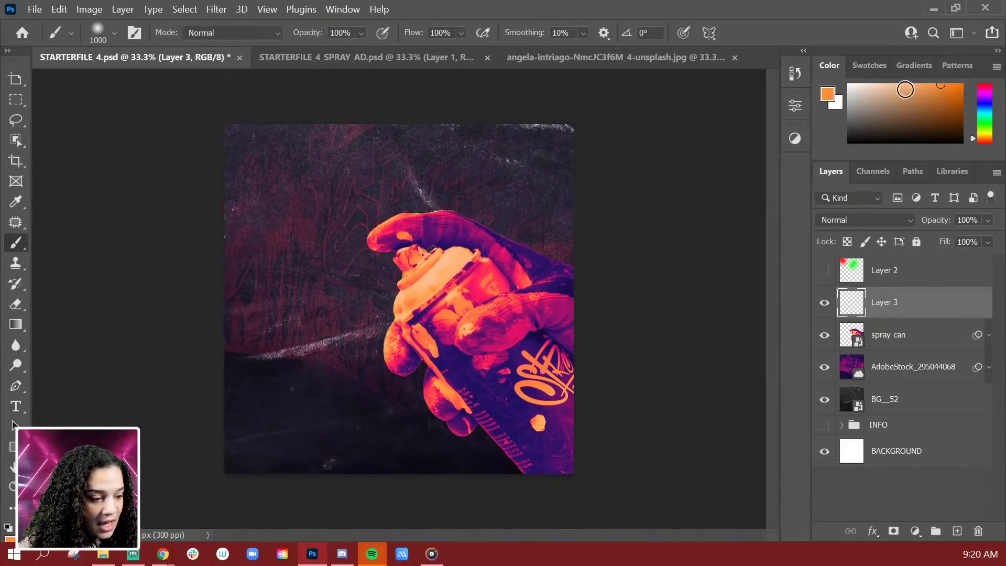
Set the soft brush to 125 px and paint a straight orange ray from beside the nozzle diagonally toward the artwork's lower-left area
key("ctrl+plus")
left_click_drag(505, 325, 470, 275)
key("bracketleft")
key("bracketleft")
key("bracketleft")
key("bracketleft")
key("bracketleft")
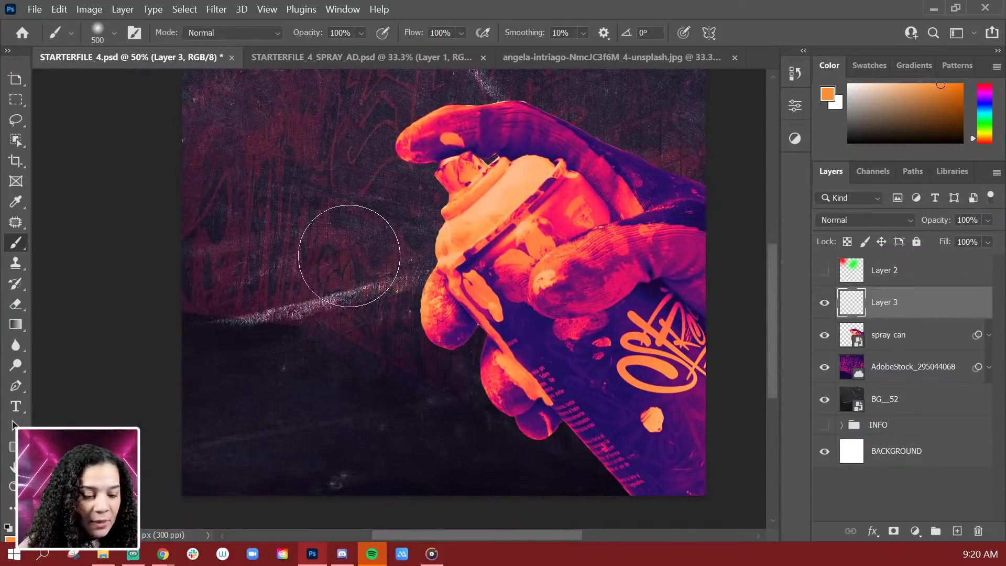
key("bracketleft")
key("bracketleft")
key("bracketleft")
key("bracketleft")
key("bracketleft")
key("bracketleft")
key("bracketleft")
key("bracketleft")
key("bracketleft")
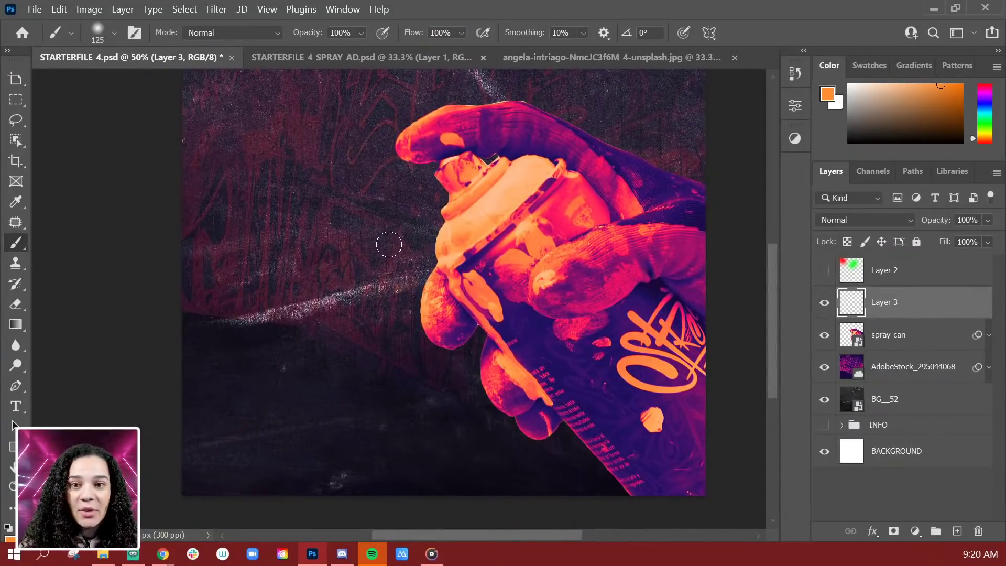
key("bracketleft")
key("bracketleft")
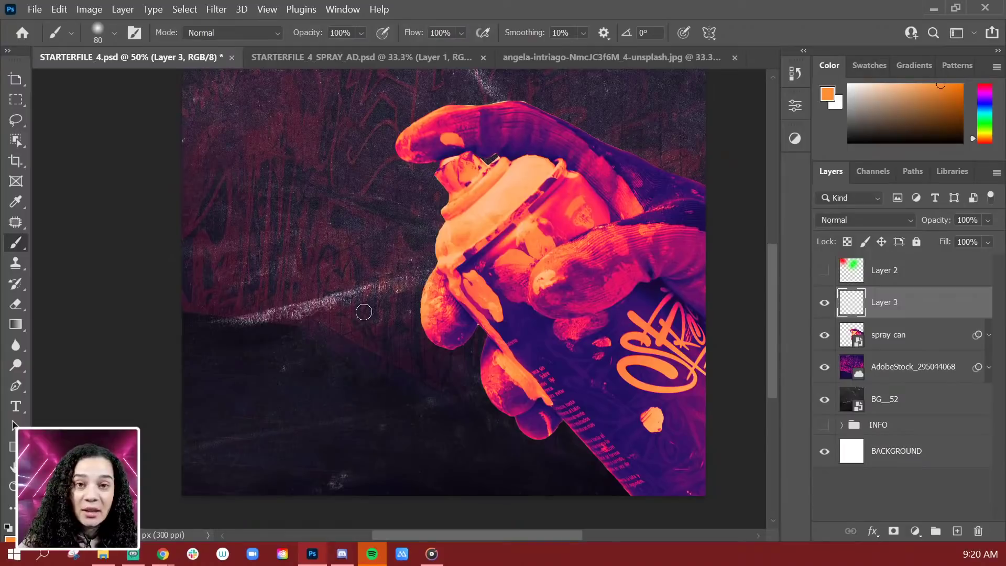
key("bracketright")
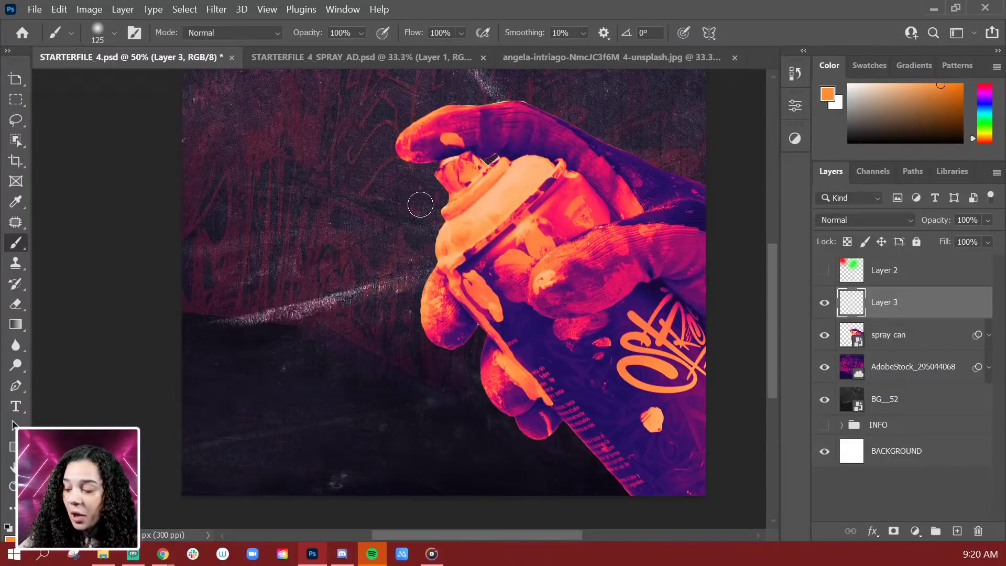
left_click(420, 204)
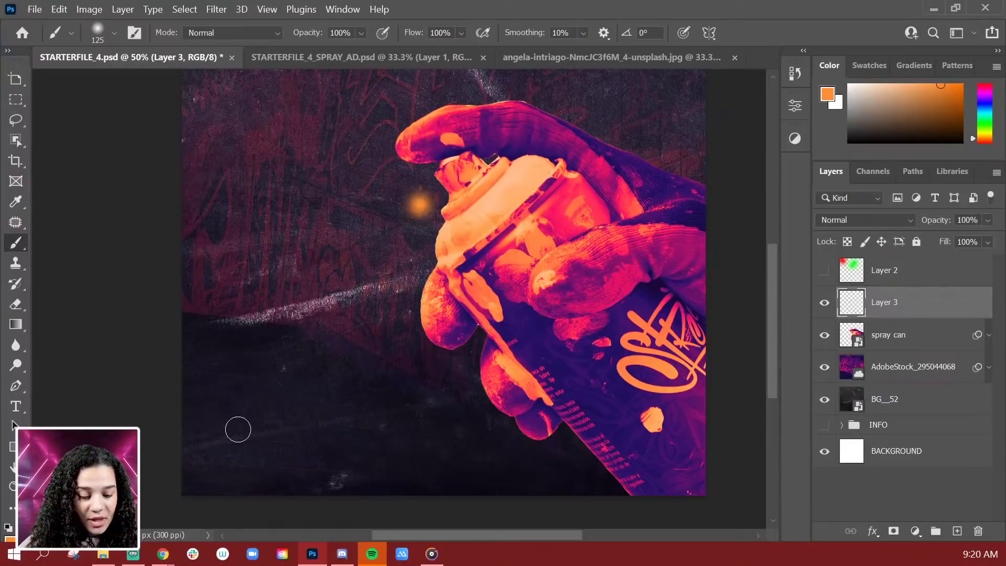
left_click(249, 417, "shift")
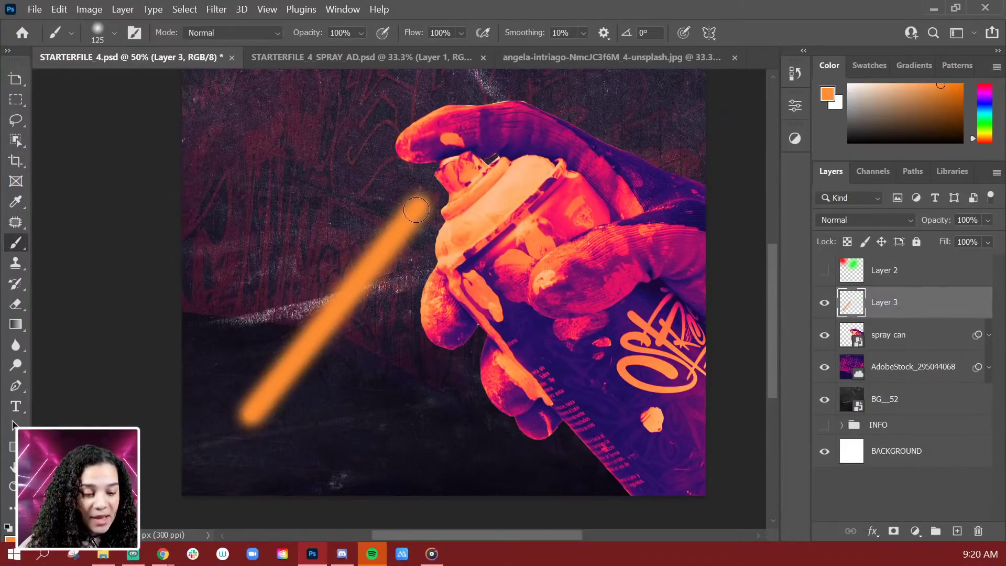
left_click(416, 209, "shift")
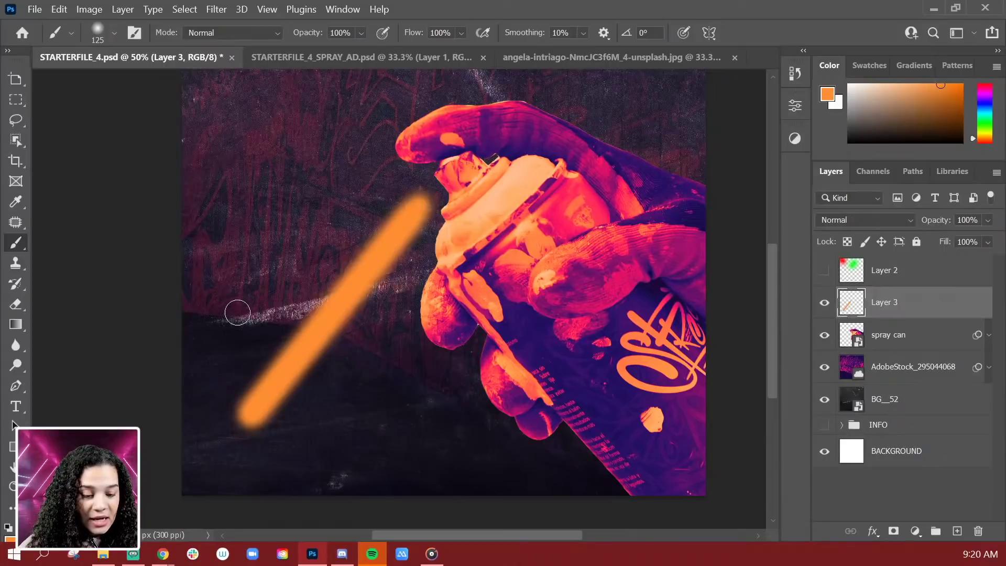
Paint two more straight rays fanning out from the nozzle, a flatter one and a steeper one, redoing the steep ray slightly shorter
left_click(232, 313, "shift")
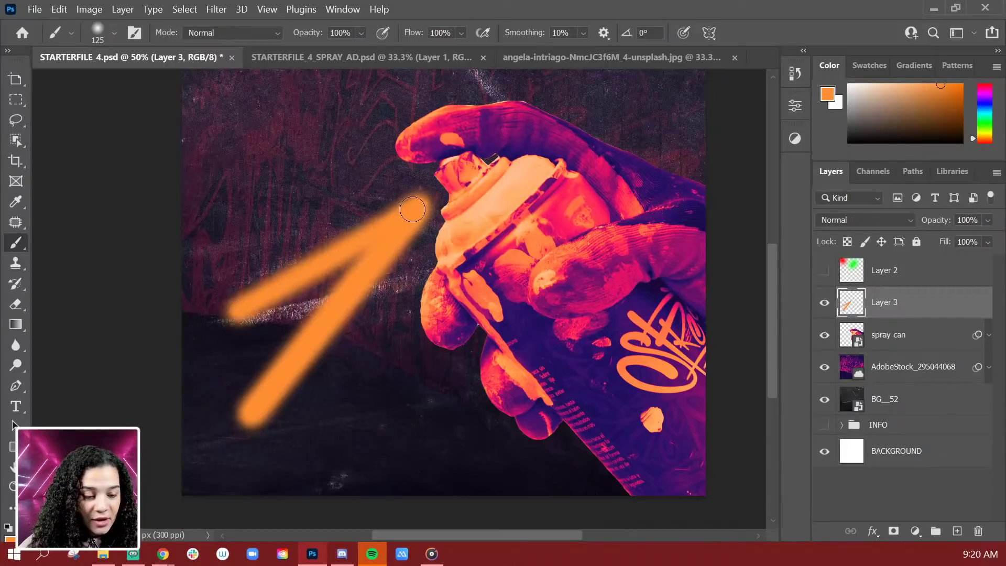
left_click(416, 209, "shift")
left_click(374, 406, "shift")
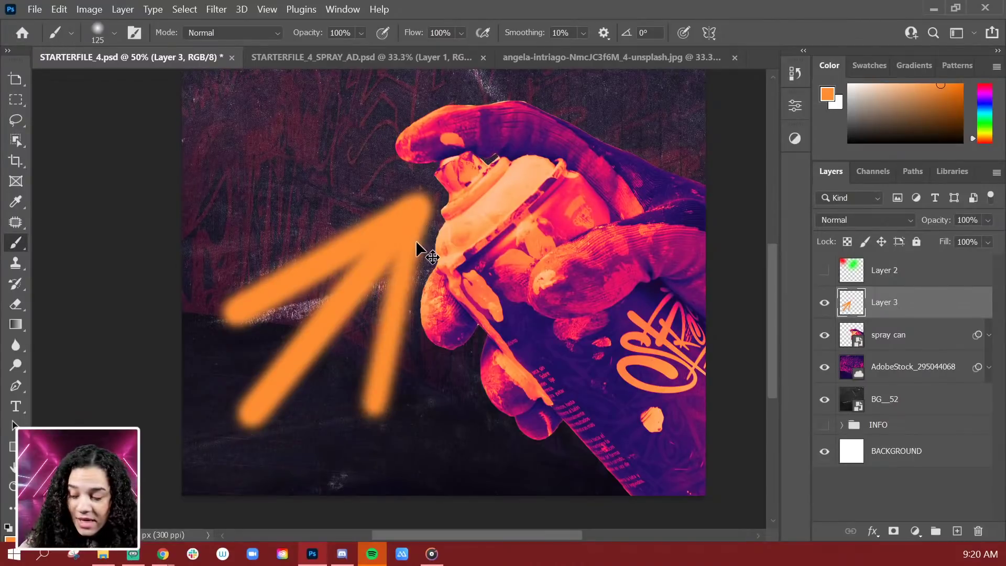
key("ctrl+z")
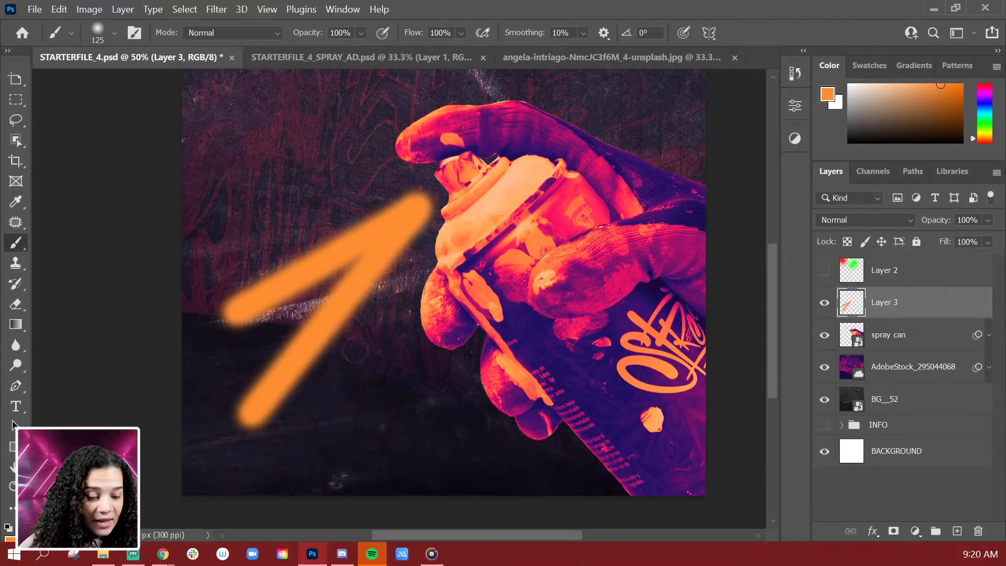
left_click(368, 383, "shift")
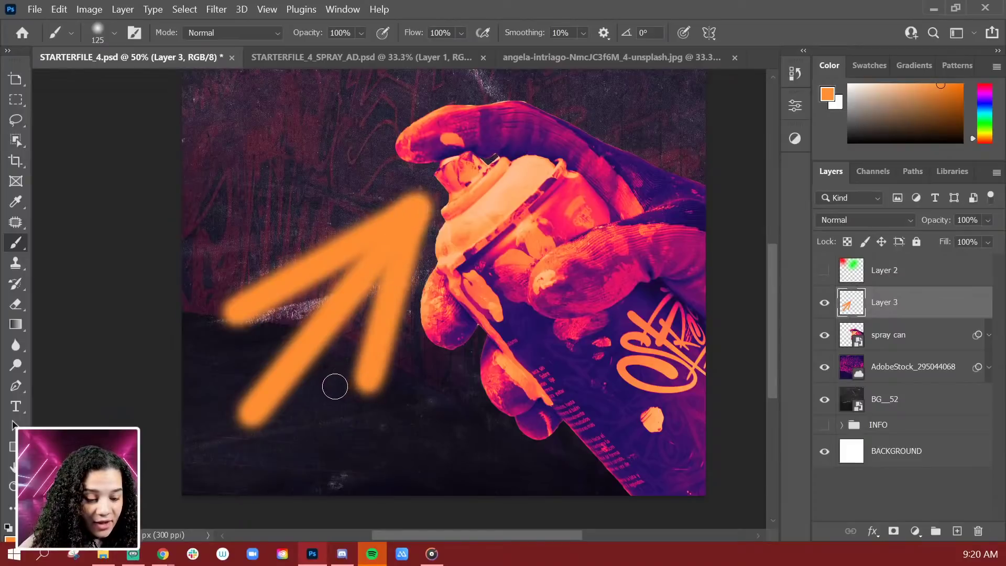
Fill the fan on Layer 3 with additional orange rays between the steep and middle rays and under the flattest ray
mouse_move(334, 386)
left_mouse_down()
mouse_move(393, 224)
mouse_move(385, 240)
left_mouse_up()
mouse_move(304, 388)
left_mouse_down()
mouse_move(402, 236)
mouse_move(360, 261)
left_mouse_up()
left_click_drag(248, 330, 350, 261)
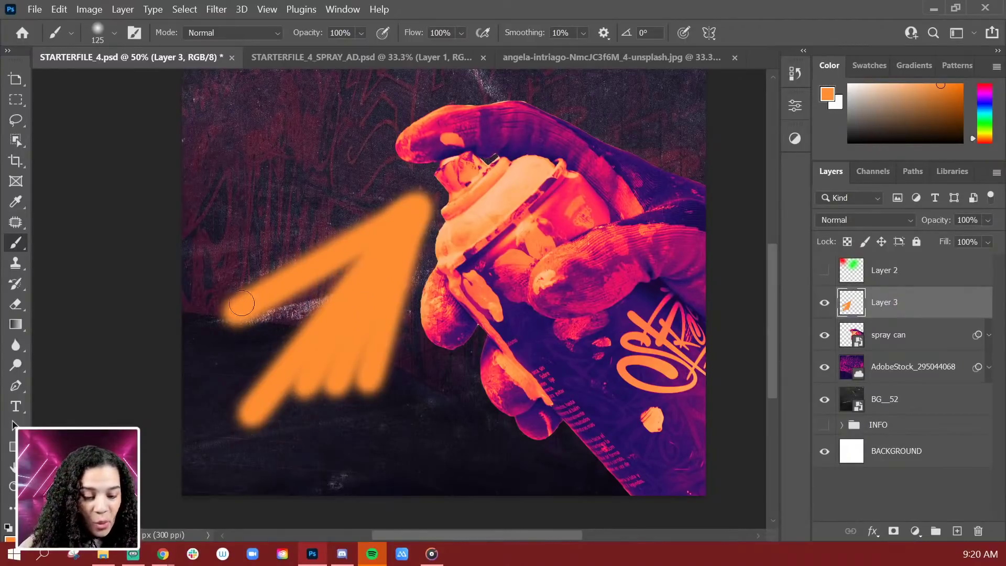
left_click_drag(238, 341, 362, 259)
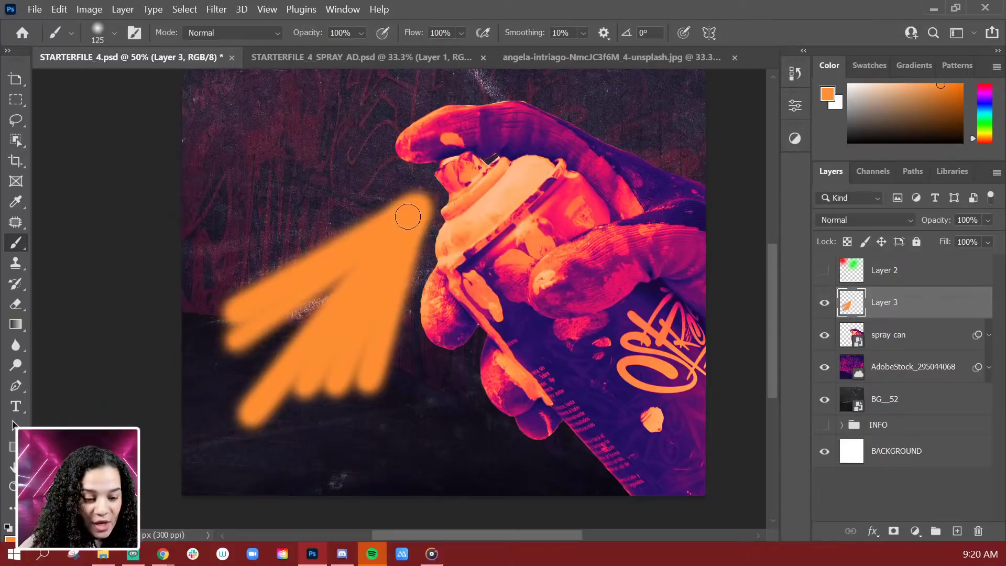
Try filling the fan's remaining gap with another orange ray from the nozzle, and enlarge the brush to 600 px
mouse_move(408, 216)
left_mouse_down()
mouse_move(231, 386)
mouse_move(239, 374)
left_mouse_up()
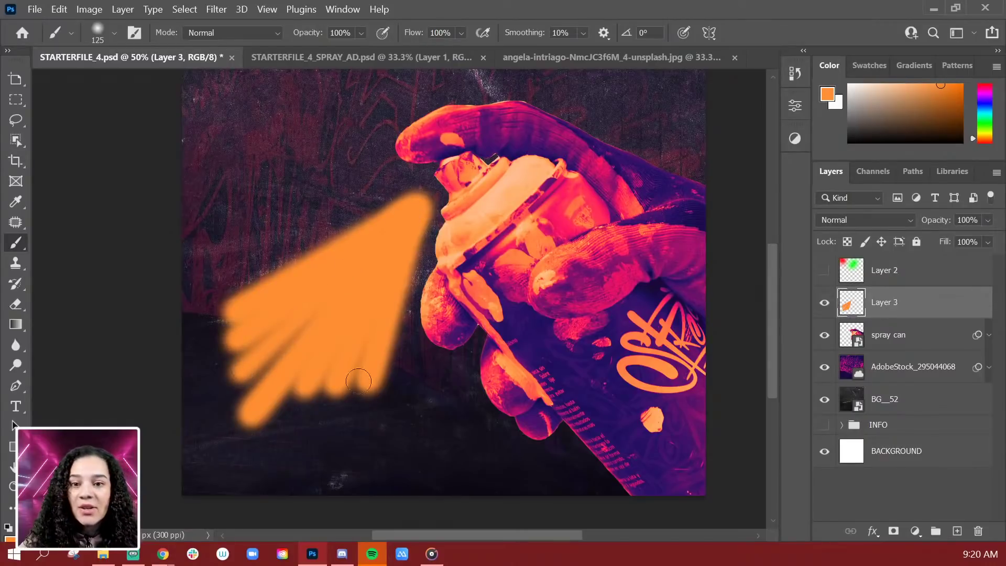
key("bracketright")
key("bracketright")
key("bracketright")
key("bracketright")
key("bracketright")
key("bracketright")
key("bracketright")
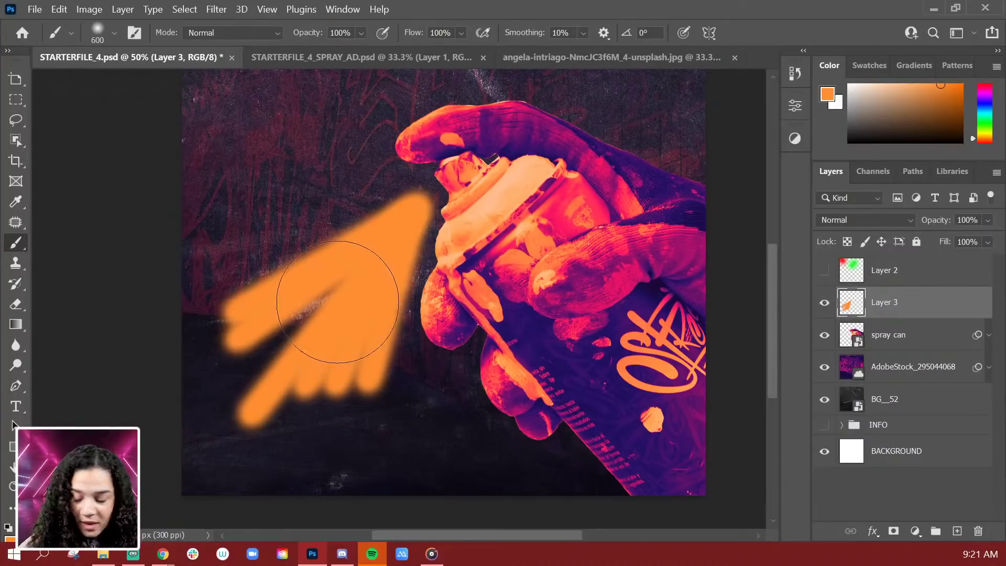
Reduce the brush to 100 px, resample the spray's orange, and paint a straight ray through the fan's remaining gap toward the nozzle
key("bracketleft")
key("bracketleft")
key("bracketleft")
key("bracketleft")
key("bracketleft")
key("bracketleft")
key("bracketleft")
key("bracketleft")
key("bracketleft")
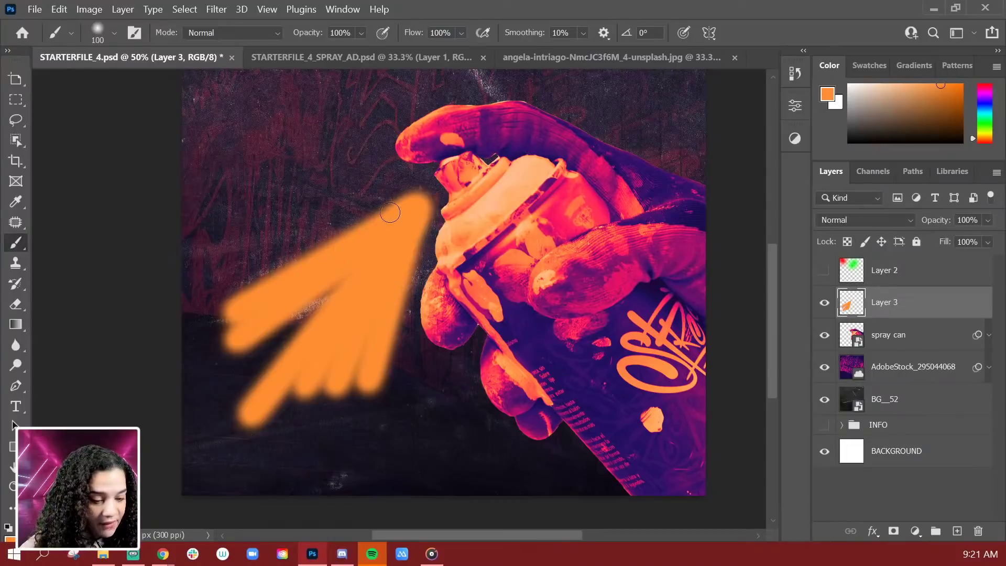
left_click(406, 212, "alt")
left_click(245, 371)
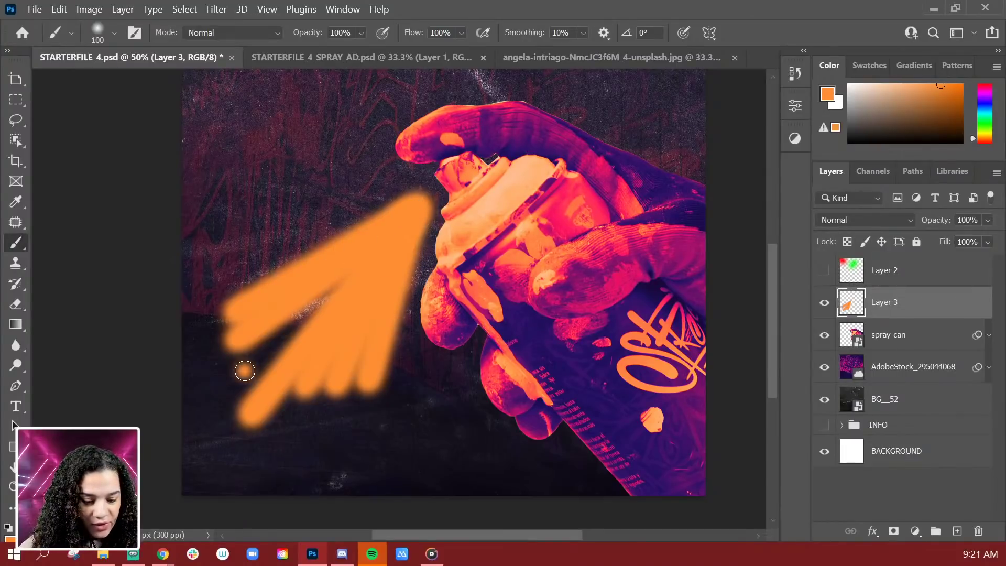
left_click(385, 234, "shift")
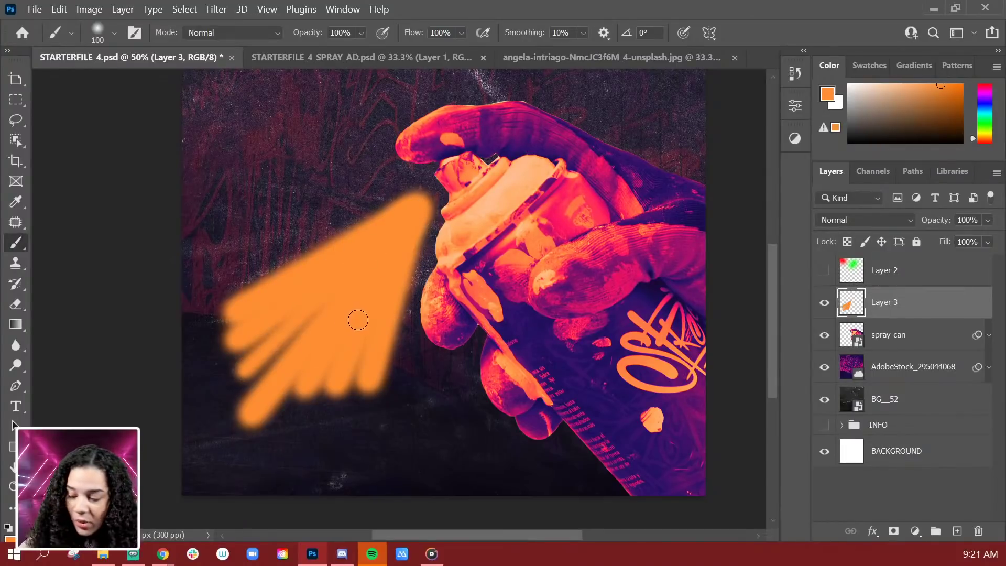
Move the painted orange fan on Layer 3 up and right over the can using Free Transform
key("ctrl+t")
left_click_drag(303, 370, 449, 292)
key("Return")
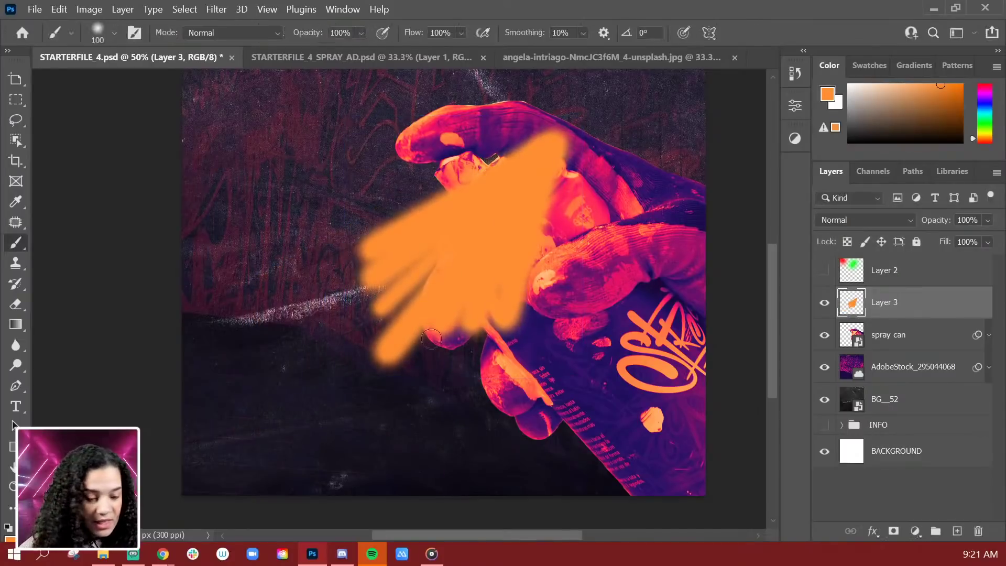
Enlarge the soft brush to 400 px and add one orange dab at the fan's lower edge to soften it
key("bracketright")
key("bracketright")
key("bracketright")
key("bracketright")
key("bracketright")
key("bracketright")
key("bracketright")
key("bracketright")
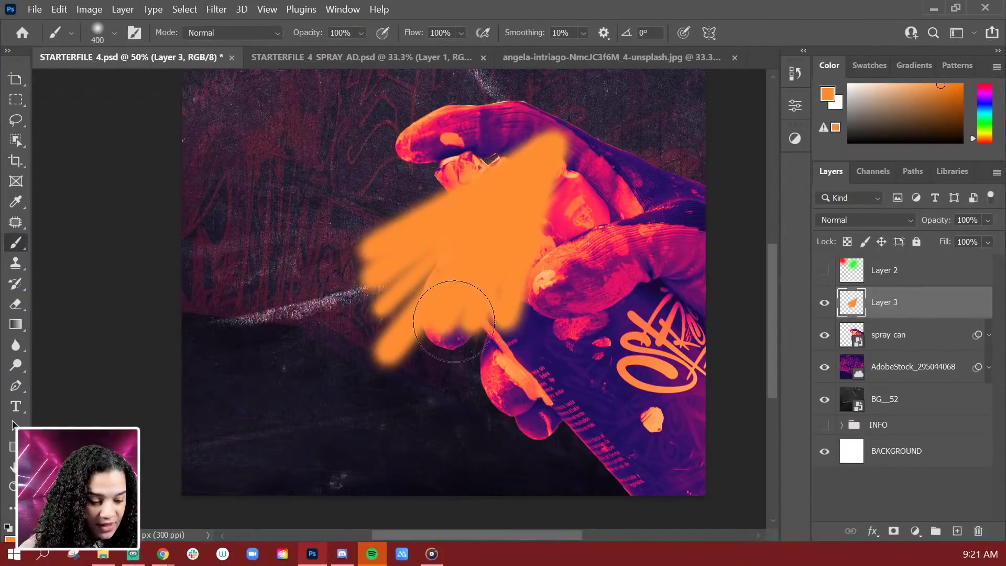
left_click(449, 317)
Set the brush to 300 px and paint over the gaps between the rays to form a solid cone with a rounded wide end
key("bracketleft")
key("bracketleft")
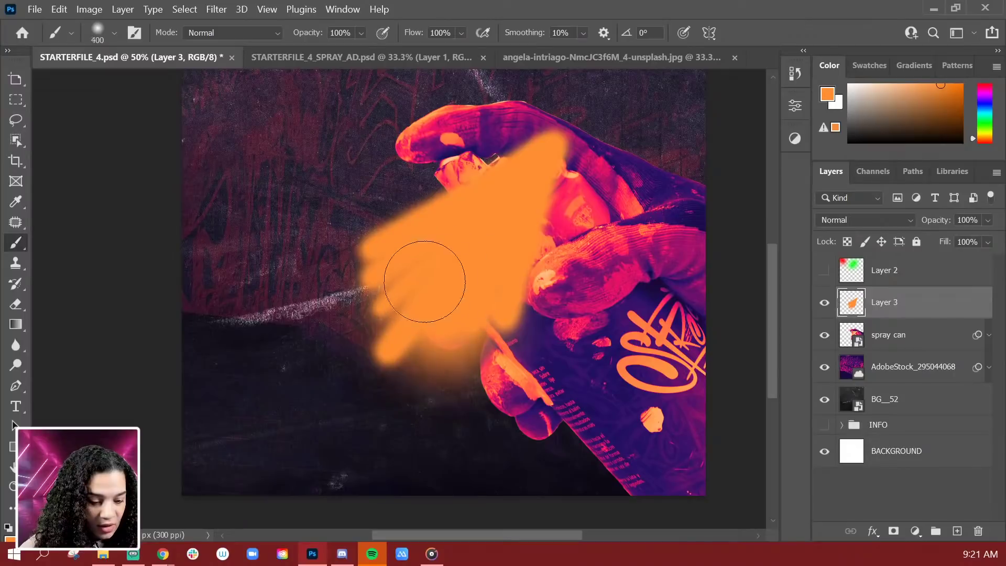
mouse_move(392, 281)
left_mouse_down()
mouse_move(425, 327)
mouse_move(474, 324)
mouse_move(480, 285)
left_mouse_up()
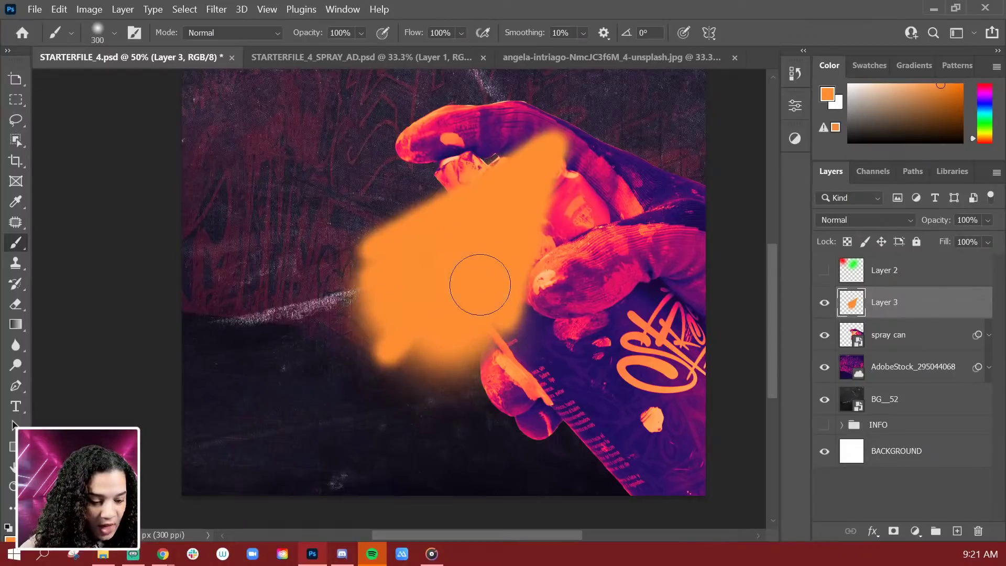
mouse_move(482, 320)
left_mouse_down()
mouse_move(416, 340)
mouse_move(381, 289)
mouse_move(430, 304)
left_mouse_up()
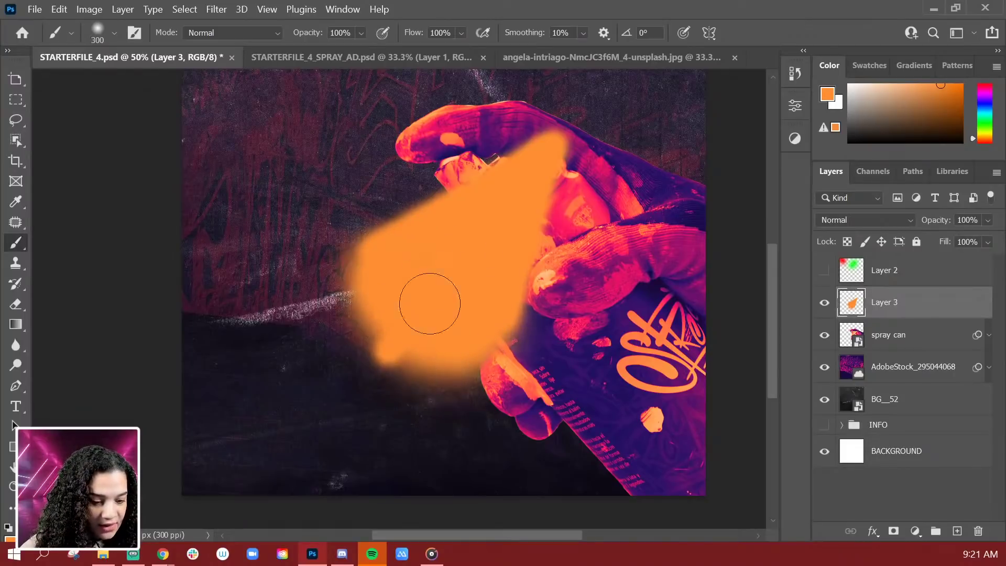
mouse_move(469, 336)
left_mouse_down()
mouse_move(402, 348)
mouse_move(374, 312)
mouse_move(434, 358)
left_mouse_up()
Move the orange cone on Layer 3 to the canvas's lower-left area and scale it down slightly with Free Transform
key("ctrl+t")
left_click_drag(530, 224, 377, 343)
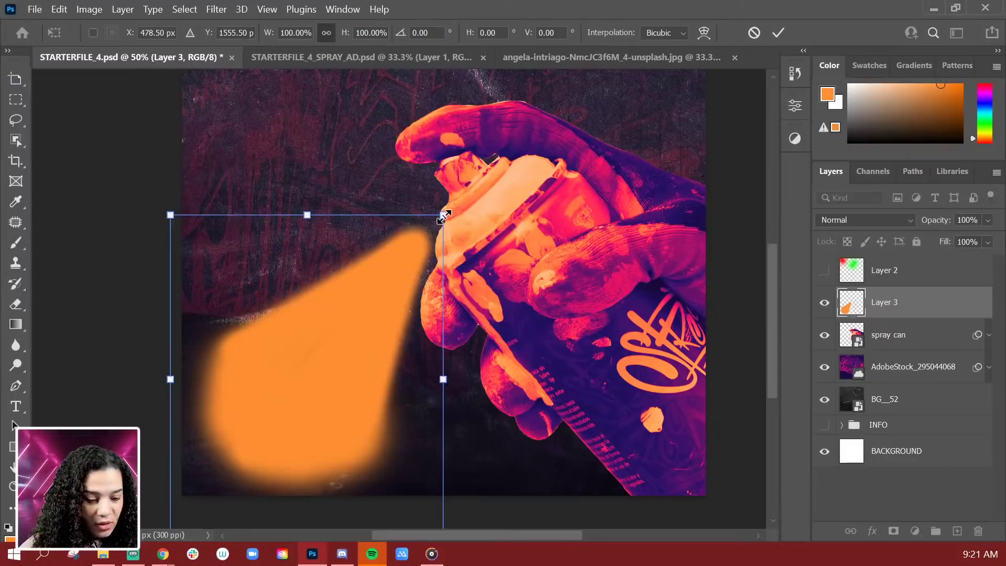
left_click_drag(444, 216, 400, 267)
left_click_drag(337, 352, 349, 310)
key("Return")
Warp the orange cone so its sides curve inward and its narrow tip stretches up to the spray can's nozzle
key("ctrl+t")
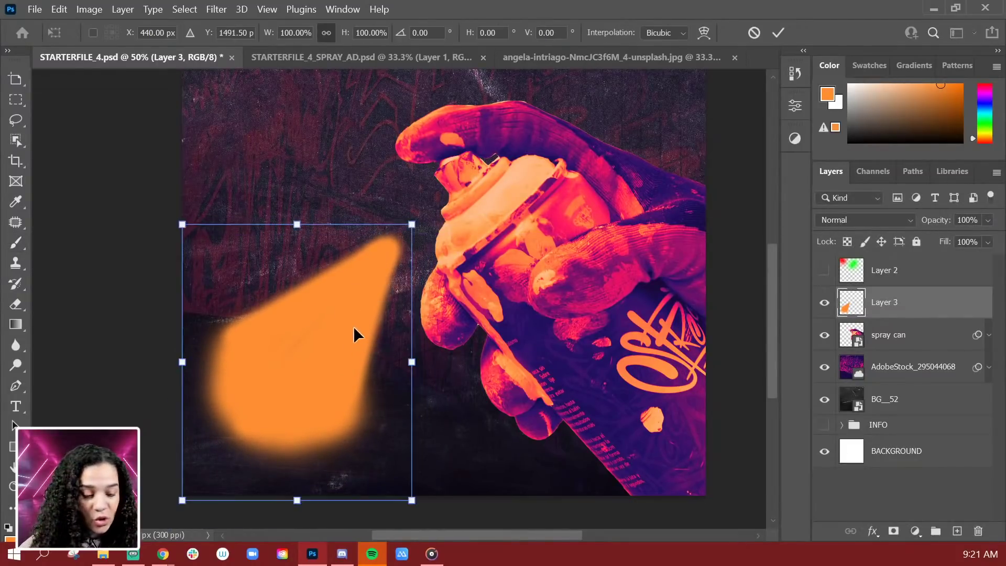
right_click(356, 334)
left_click(403, 124)
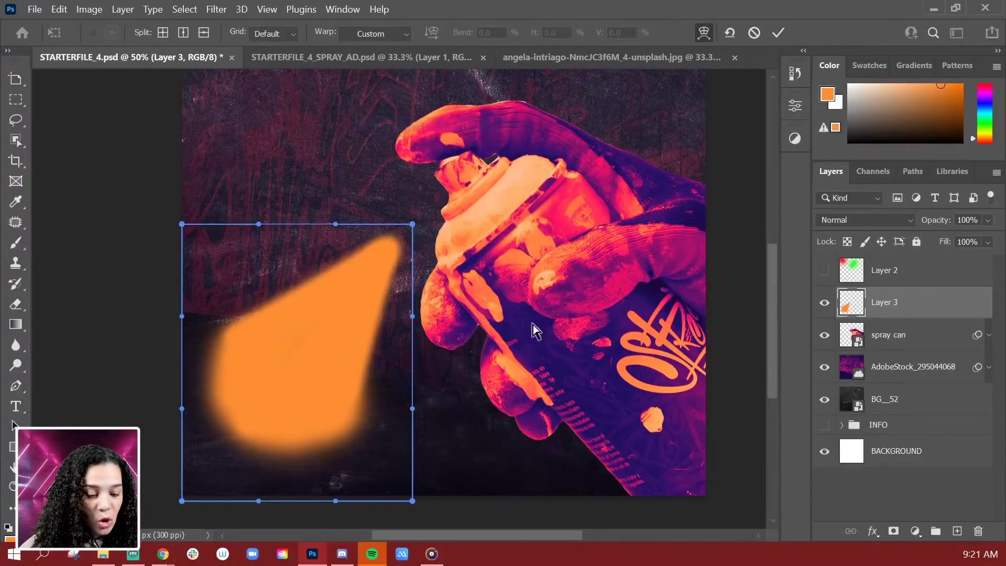
left_click_drag(413, 325, 323, 264)
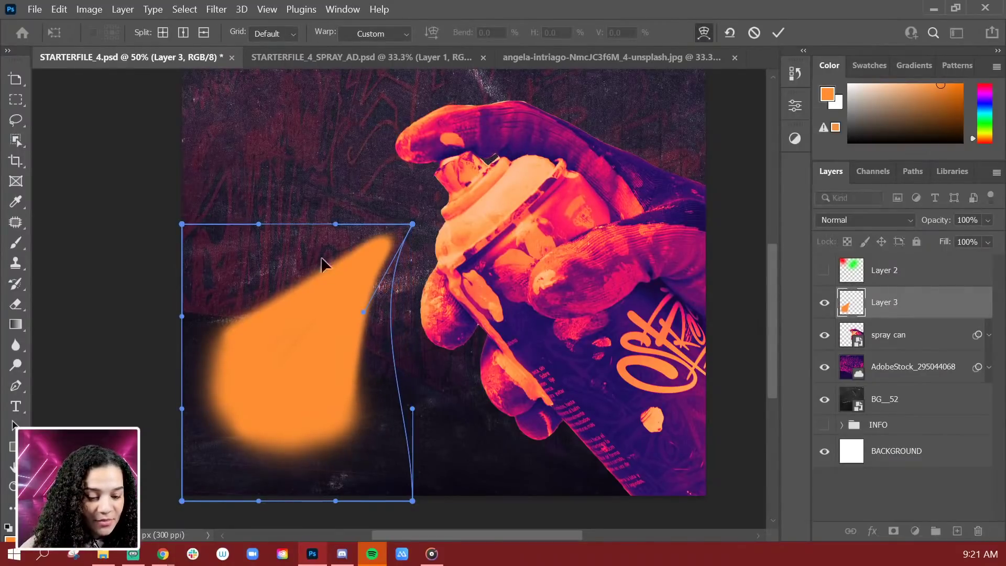
mouse_move(258, 229)
left_mouse_down()
mouse_move(328, 281)
mouse_move(336, 259)
left_mouse_up()
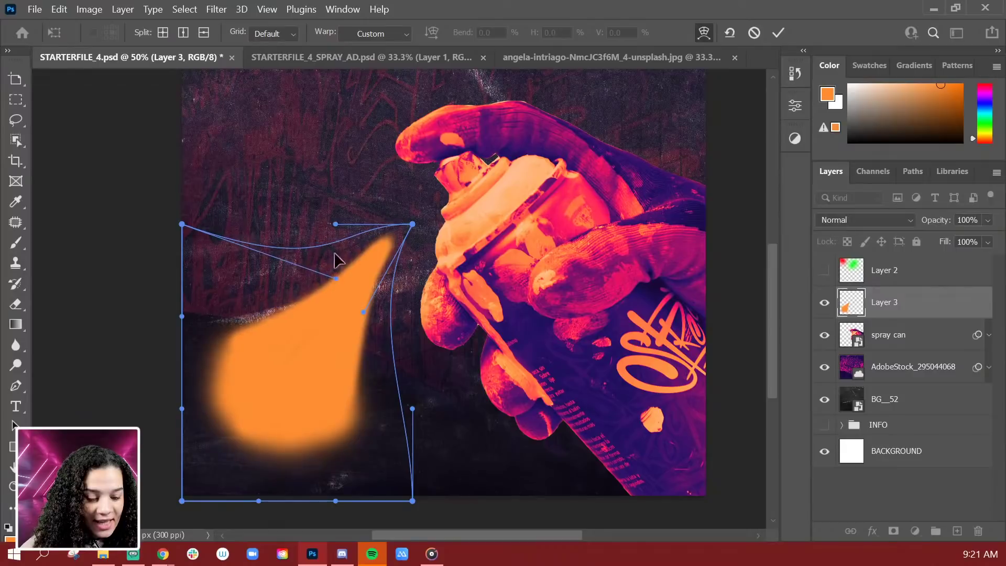
left_click_drag(346, 226, 450, 169)
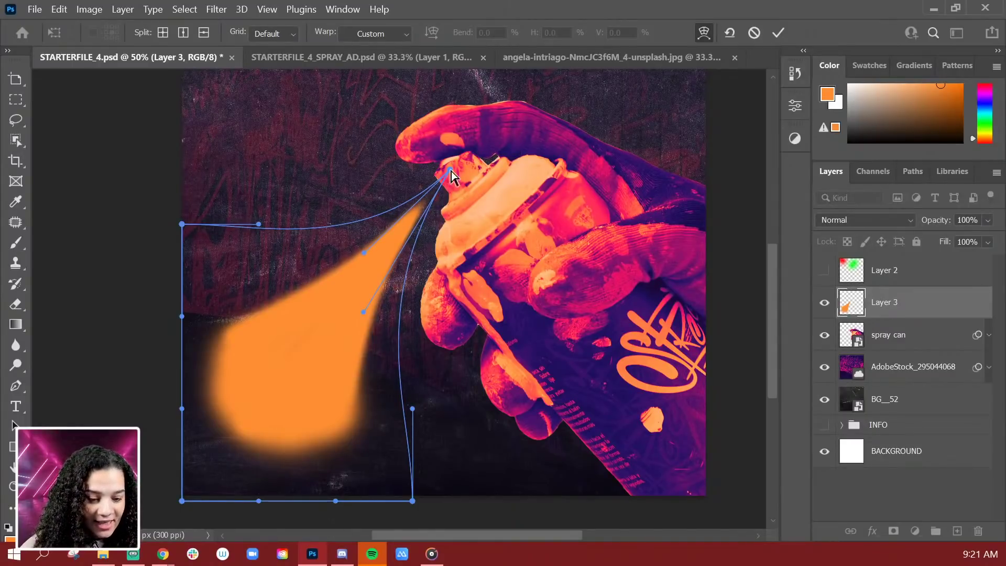
left_click_drag(450, 170, 456, 156)
Refine the warp curves along the cone's upper and right sides, adjust the tip at the nozzle, and apply the warp
left_click_drag(353, 259, 334, 283)
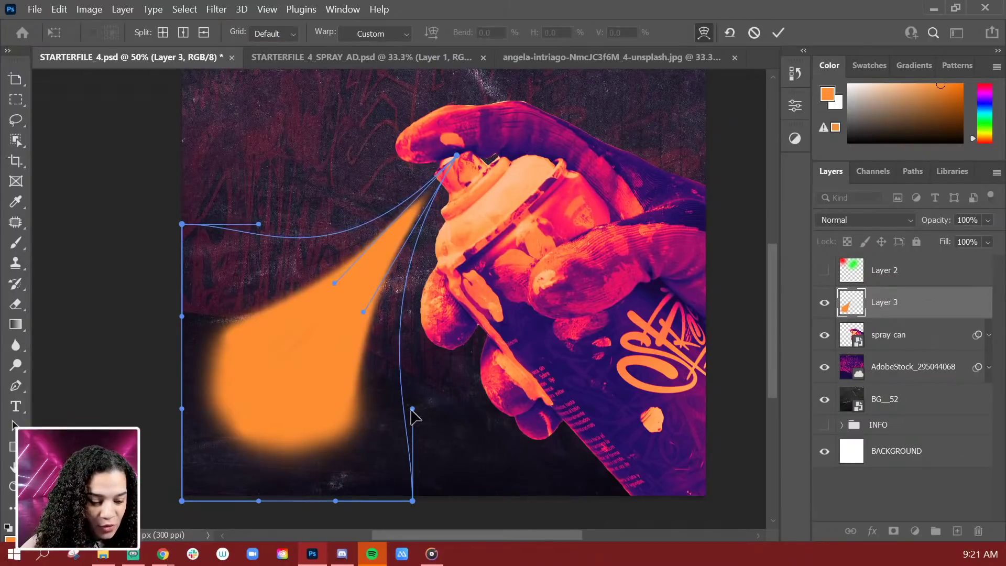
left_click_drag(412, 408, 389, 418)
left_click_drag(260, 225, 257, 252)
left_click_drag(458, 156, 468, 164)
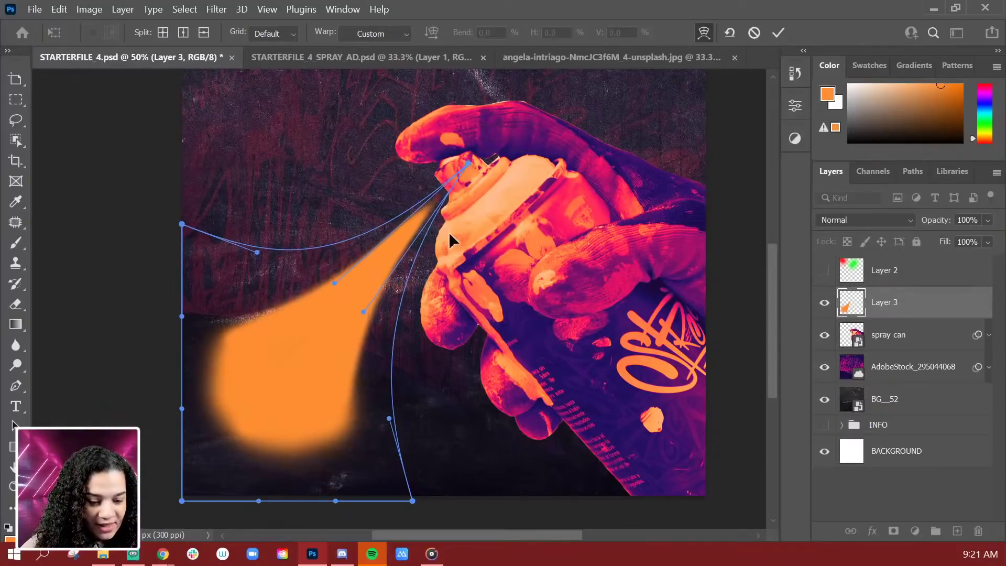
key("Return")
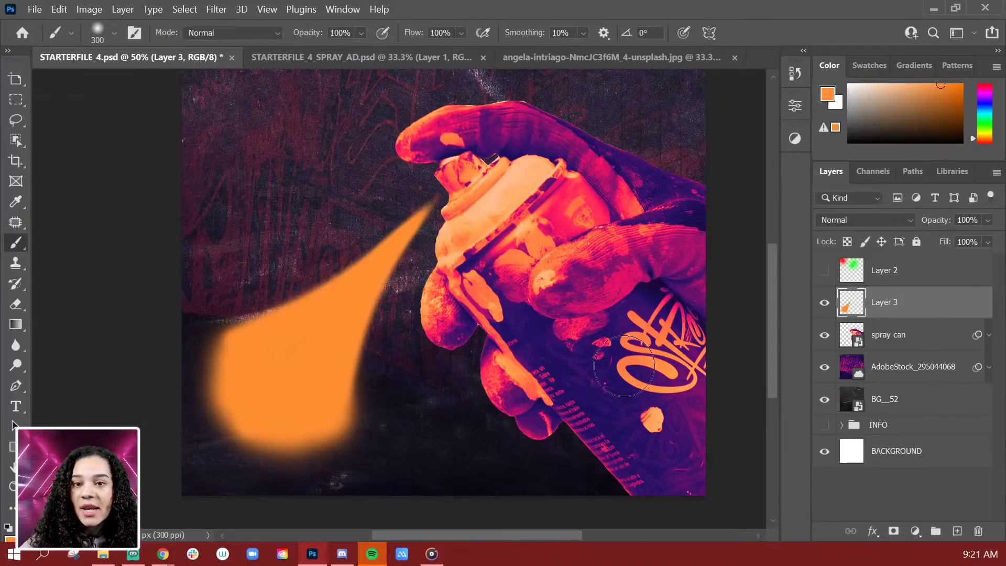
Enlarge the cone to about 118% from the nozzle end so its wide end runs past the canvas's lower-left corner
key("ctrl+t")
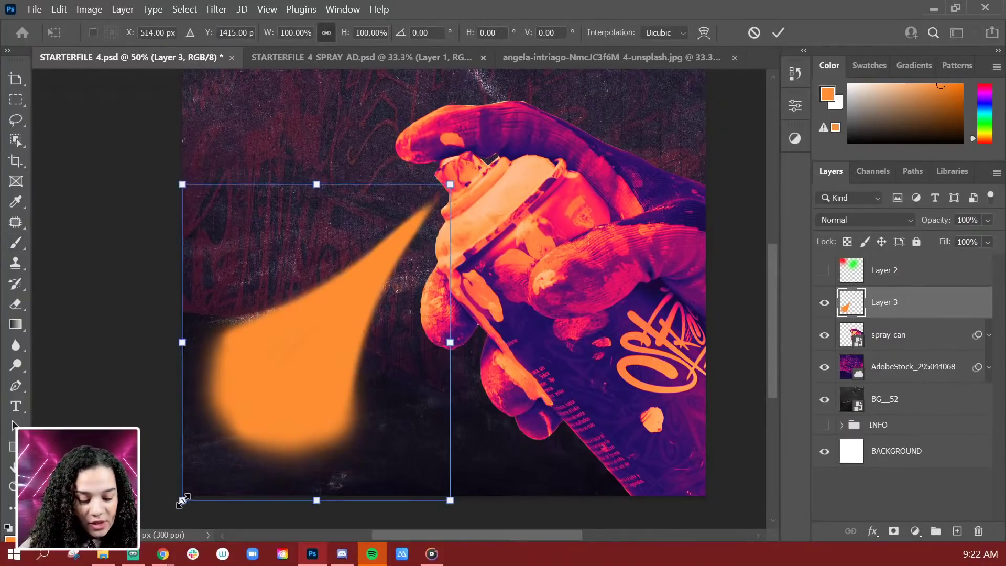
left_click_drag(183, 499, 155, 511)
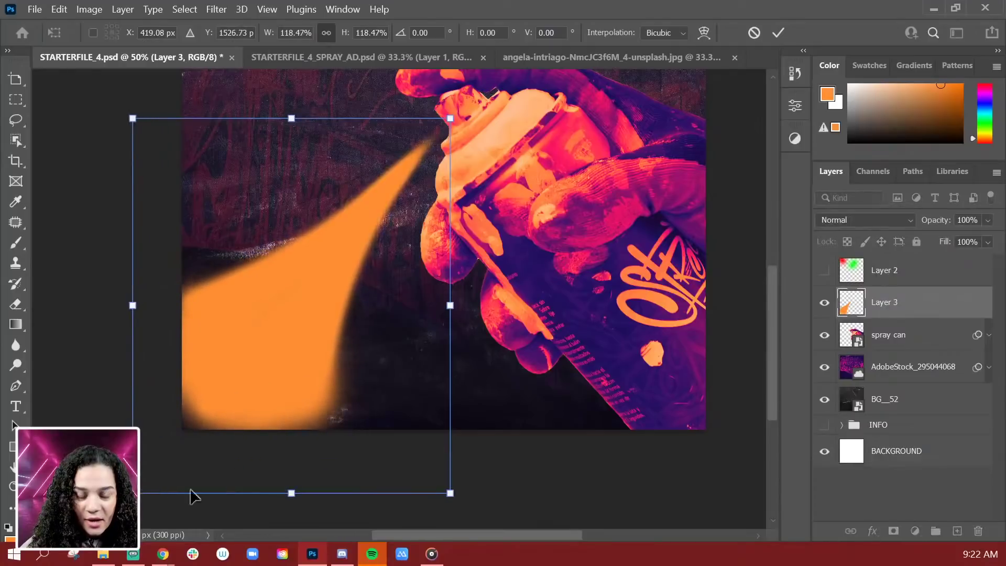
key("Return")
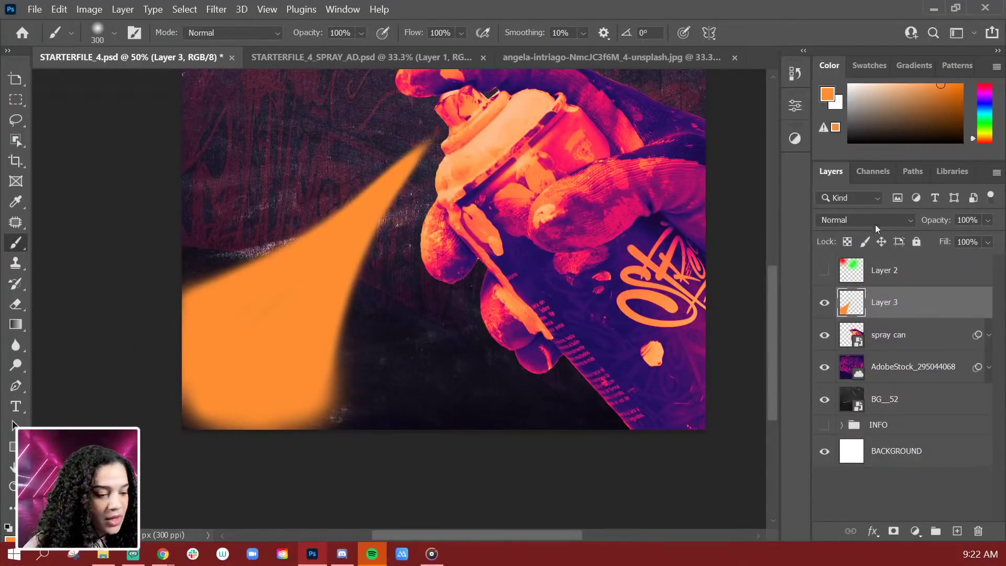
Change Layer 3's blend mode to Dissolve to give the orange cone grainy edges
left_click(859, 218)
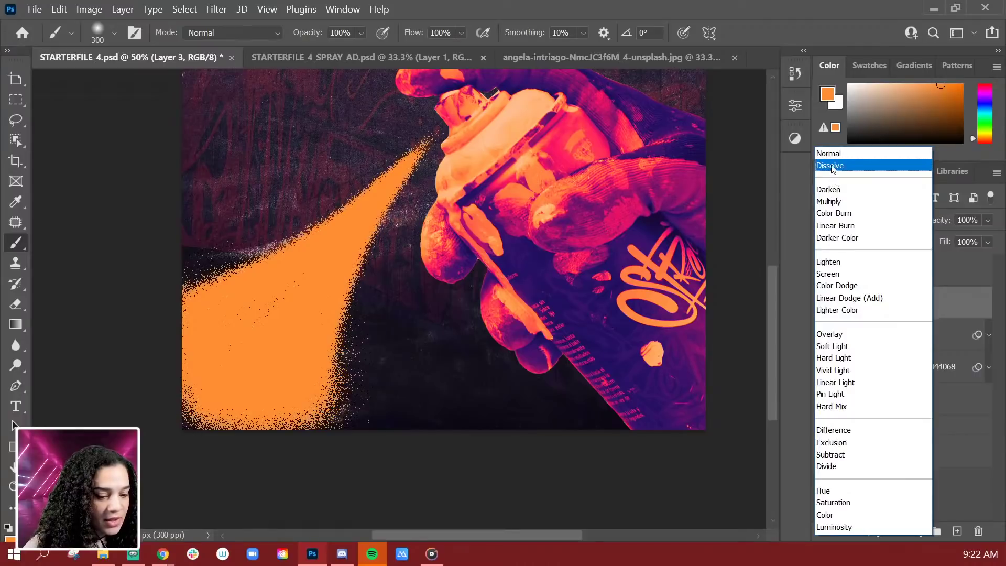
left_click(838, 164)
left_click_drag(464, 190, 470, 219)
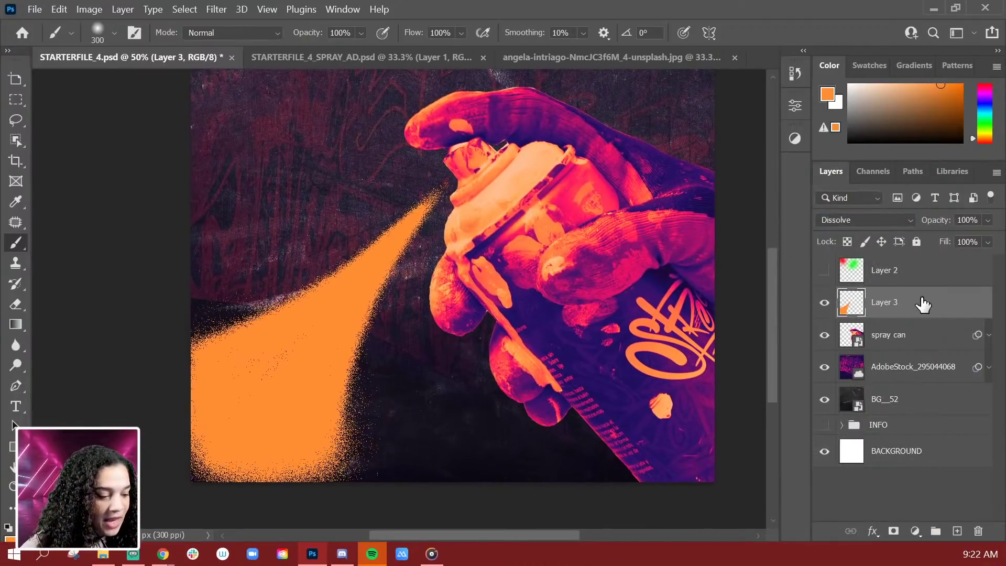
Add a new layer above Layer 3, set its blend mode to Dissolve, and enlarge the brush to 600 px
key("ctrl+shift+n")
key("Return")
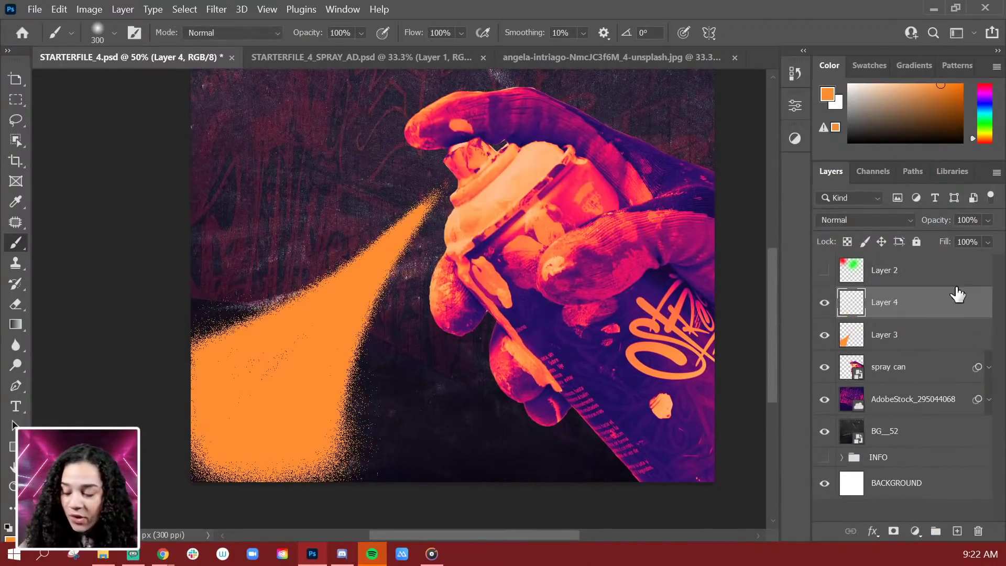
key("bracketright")
key("bracketright")
key("bracketright")
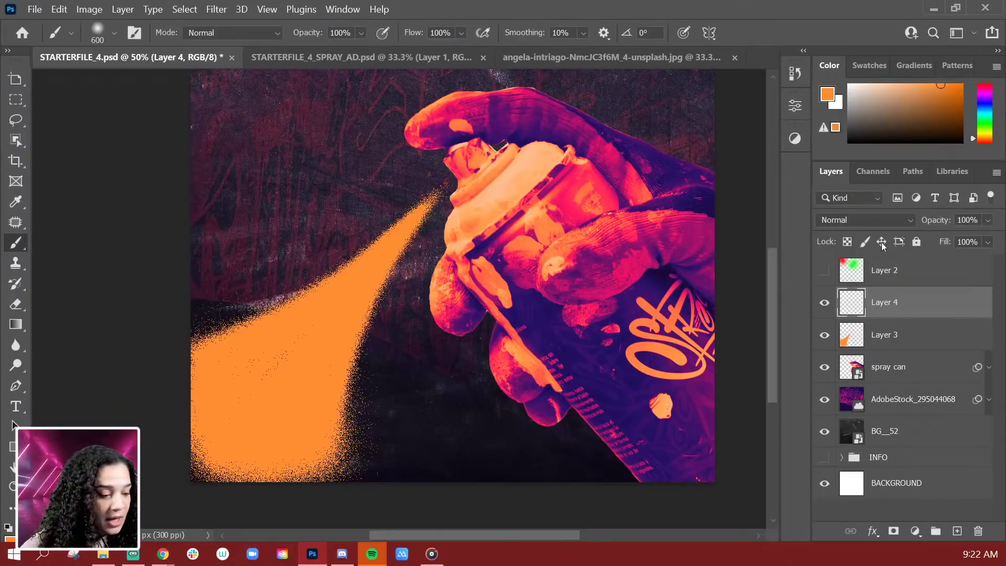
left_click(864, 220)
left_click(860, 165)
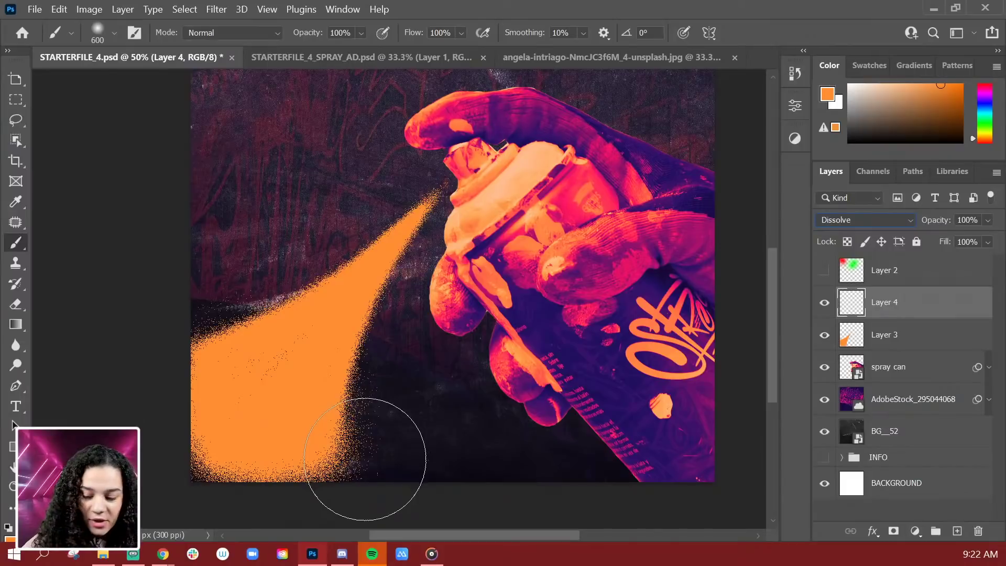
left_click(365, 459)
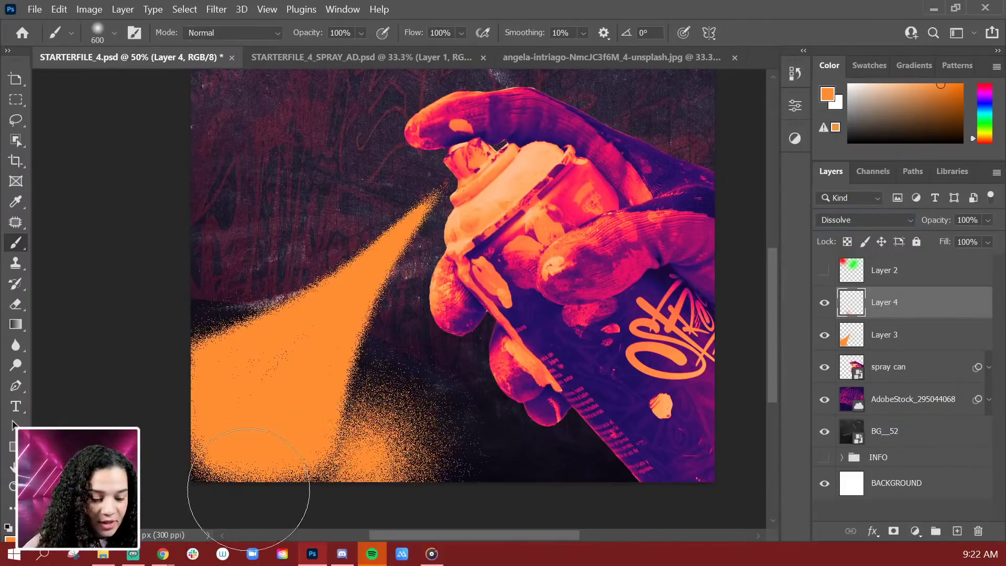
left_click_drag(249, 490, 160, 522)
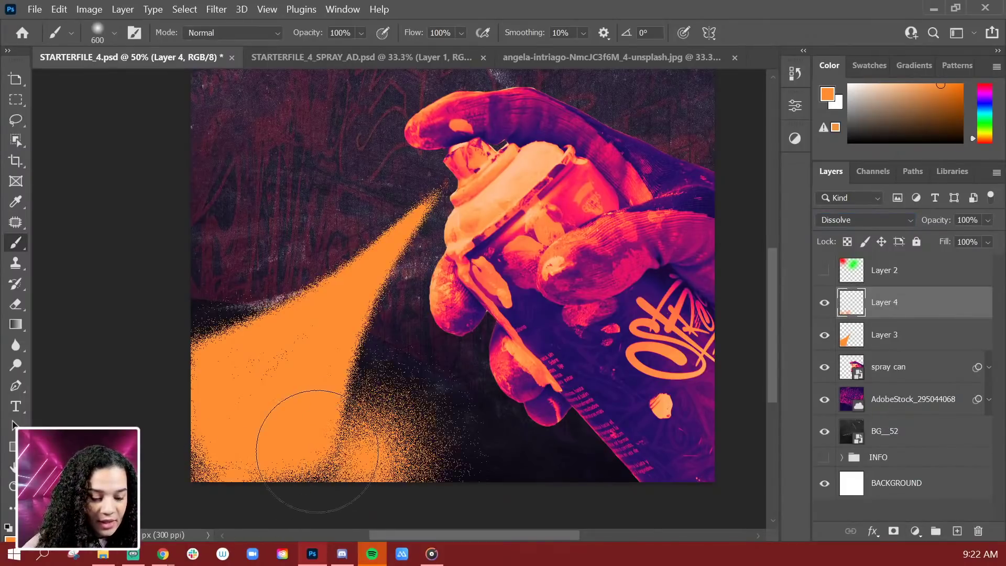
key("ctrl+z")
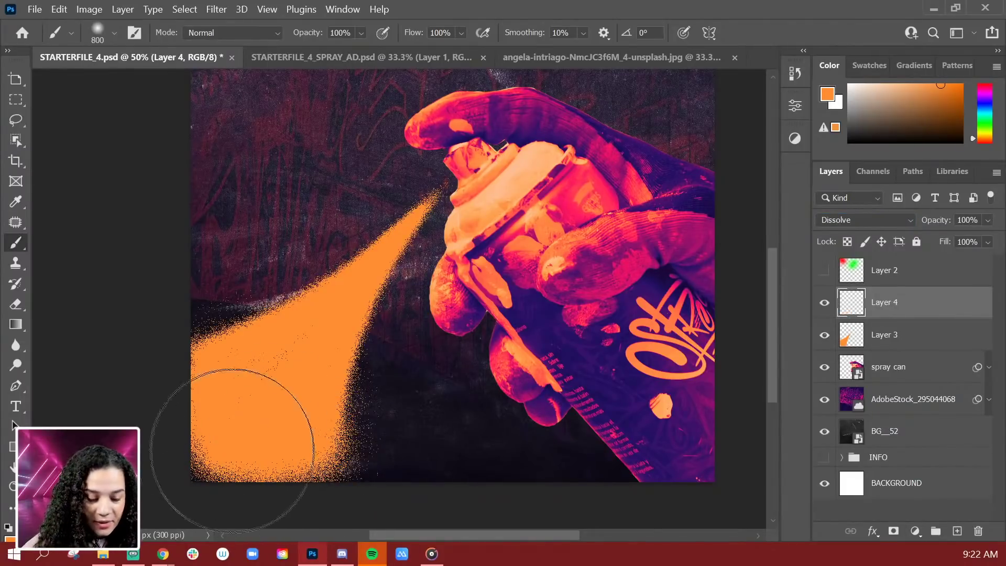
Enlarge the brush to 900 px and paint orange speckles on Layer 4 around the cone's lower-right side and upper-left edge
key("bracketright")
key("bracketright")
key("bracketright")
left_click_drag(404, 482, 320, 503)
key("ctrl+z")
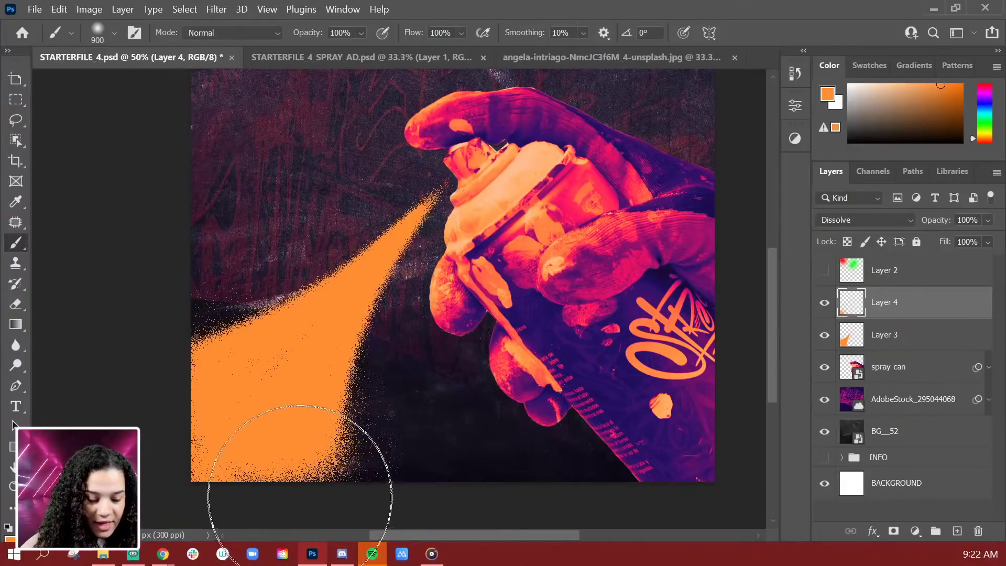
left_click_drag(386, 449, 372, 359)
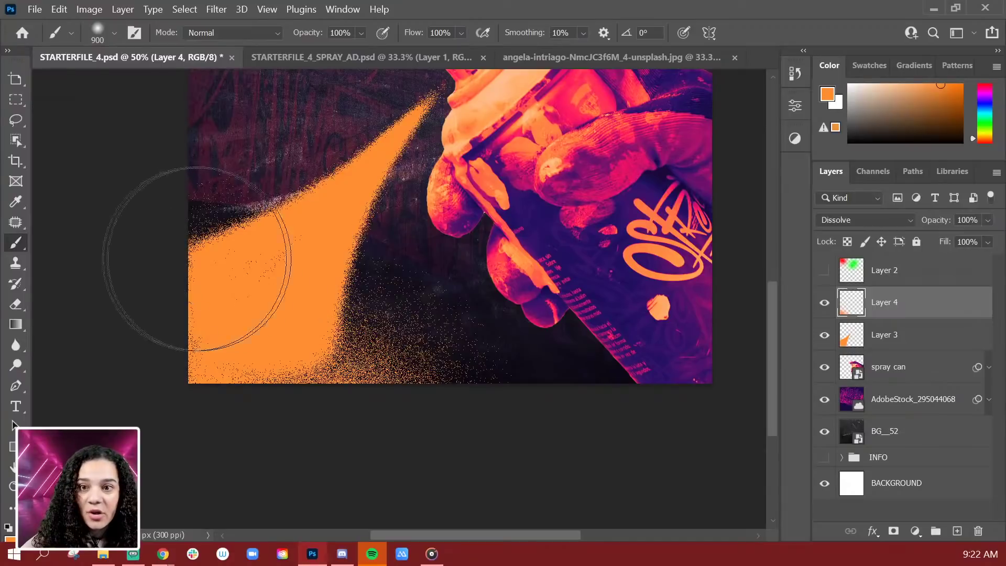
mouse_move(328, 256)
left_mouse_down()
mouse_move(313, 458)
mouse_move(335, 370)
mouse_move(415, 411)
mouse_move(422, 435)
left_mouse_up()
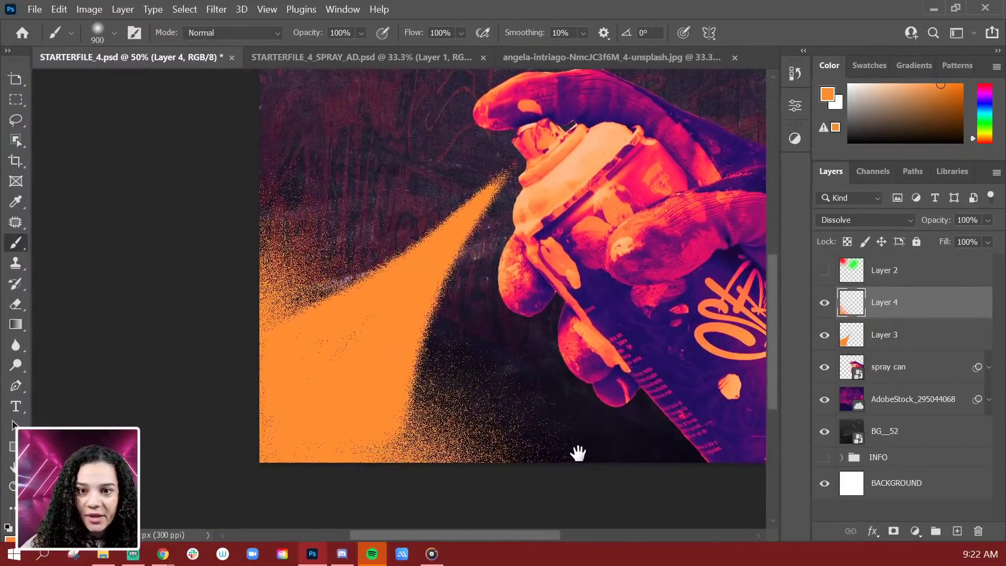
left_click_drag(576, 453, 574, 414)
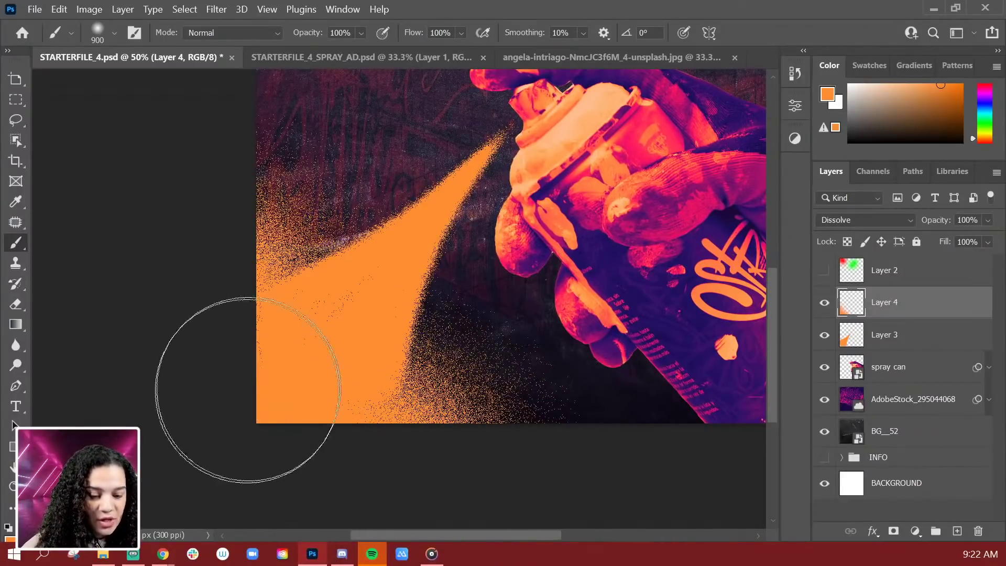
left_click_drag(458, 337, 460, 348)
Erase soft patches from the middle of the cone on Layer 3 with the 600 px Eraser to break up the solid orange
key("e")
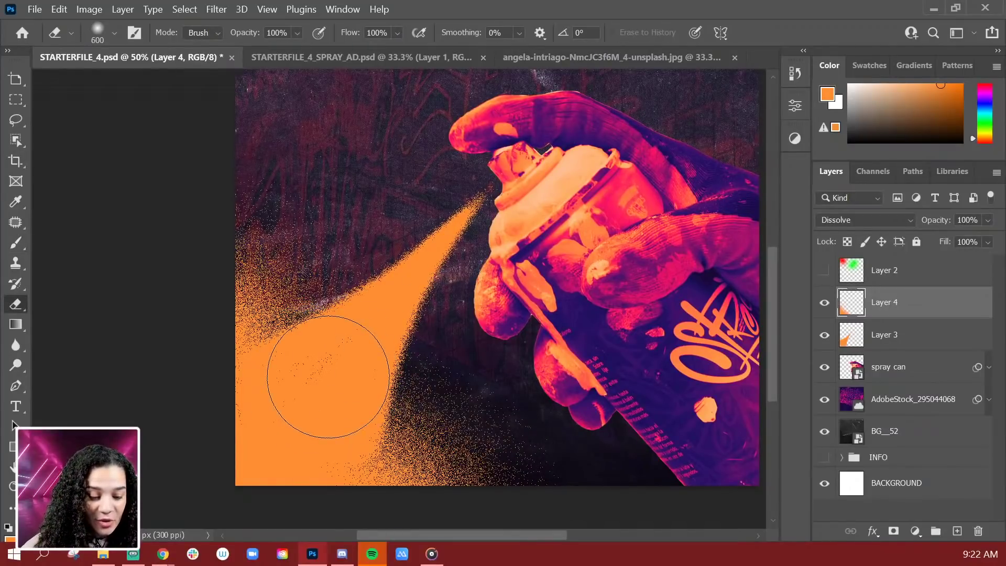
left_click(910, 336)
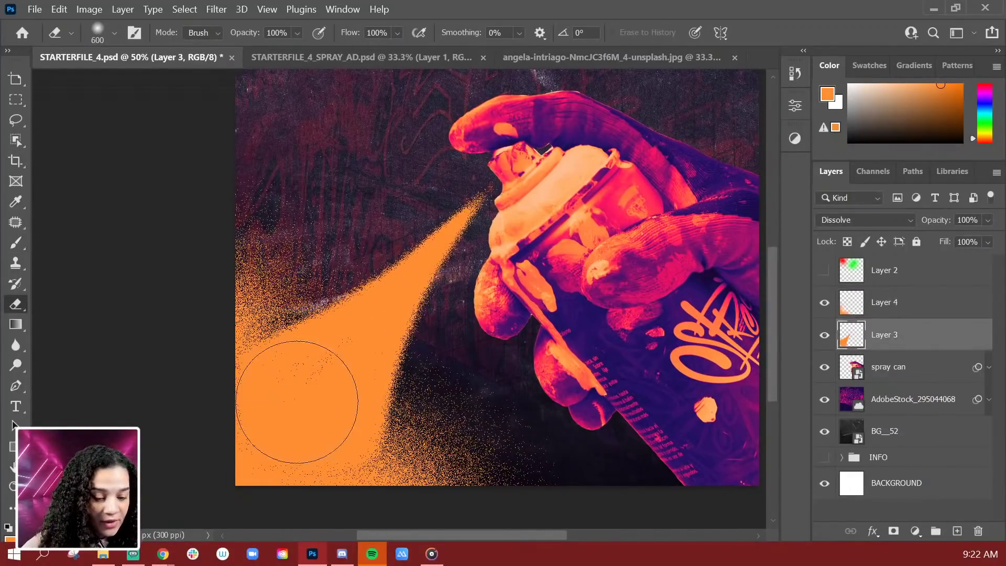
left_click_drag(298, 398, 343, 444)
left_click_drag(364, 325, 329, 395)
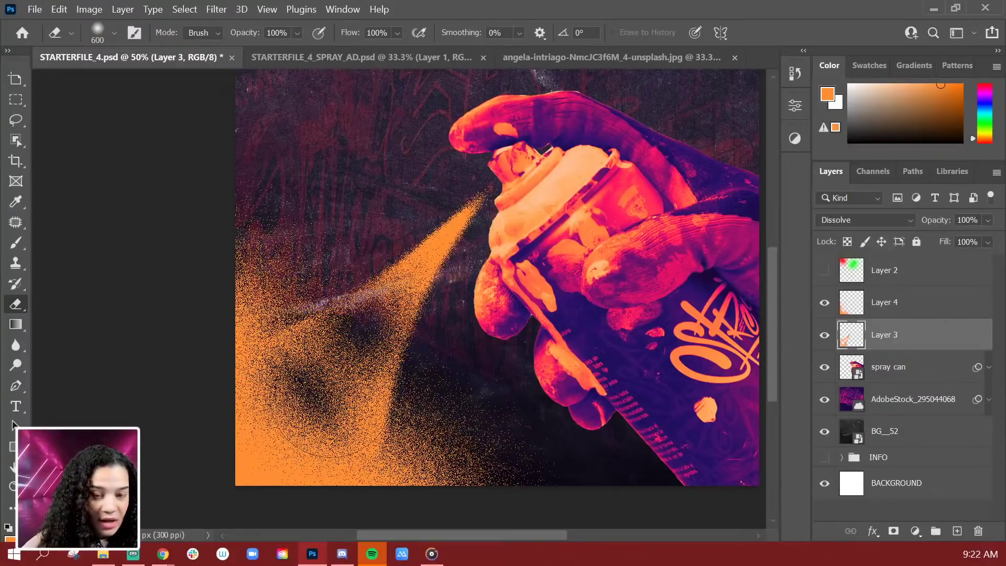
Repaint orange over the erased patches in the cone's wide end on Layer 3 with an 800 px brush
key("b")
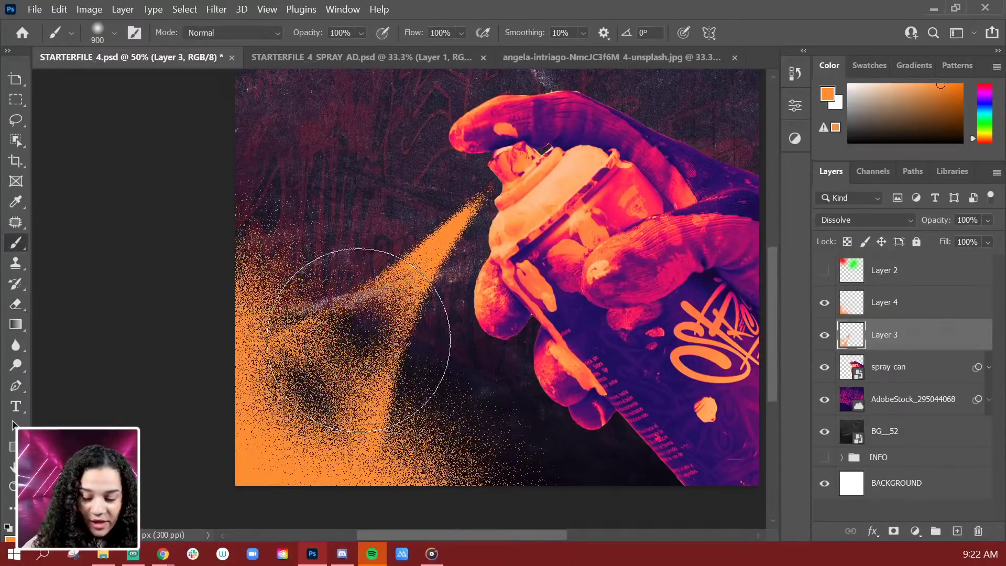
key("bracketleft")
mouse_move(359, 339)
left_mouse_down()
mouse_move(285, 411)
mouse_move(310, 441)
mouse_move(292, 433)
mouse_move(302, 412)
mouse_move(247, 483)
left_mouse_up()
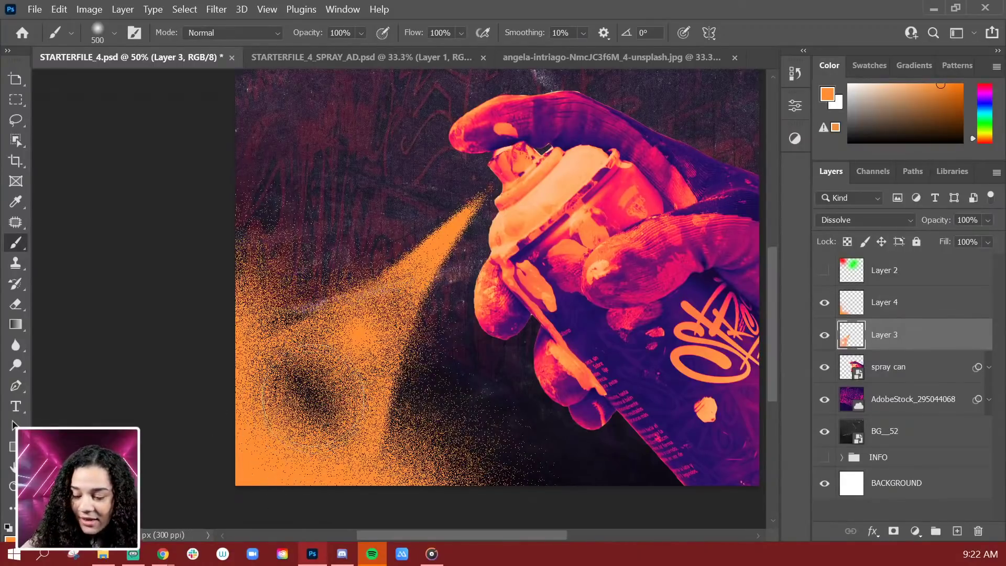
key("bracketright")
key("bracketright")
key("bracketright")
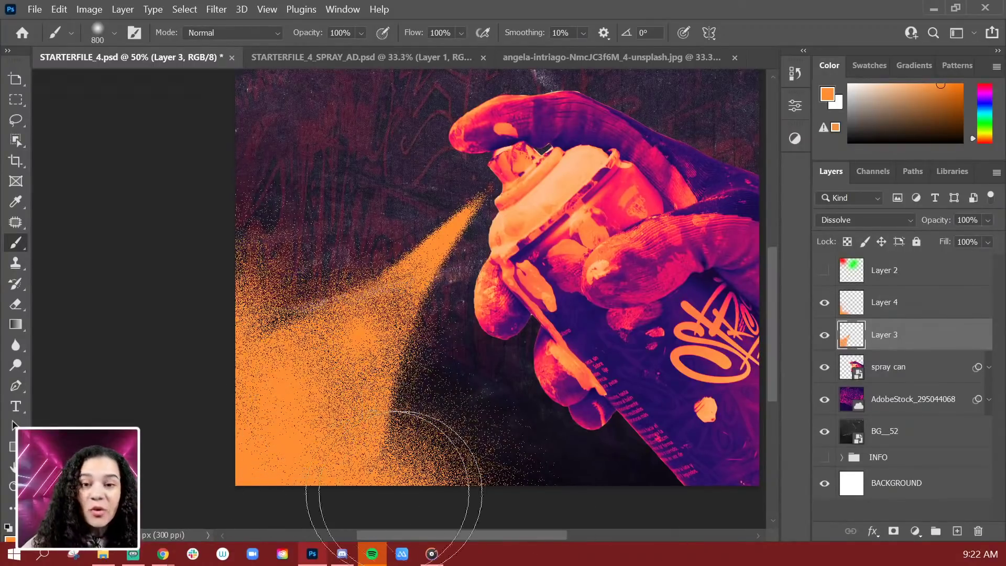
key("ctrl+z")
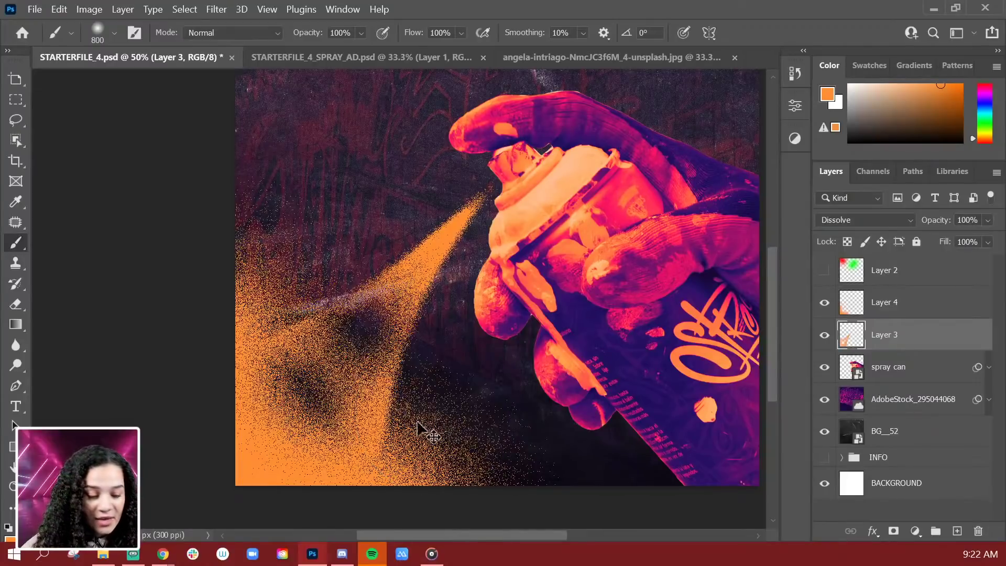
left_click_drag(236, 416, 392, 504)
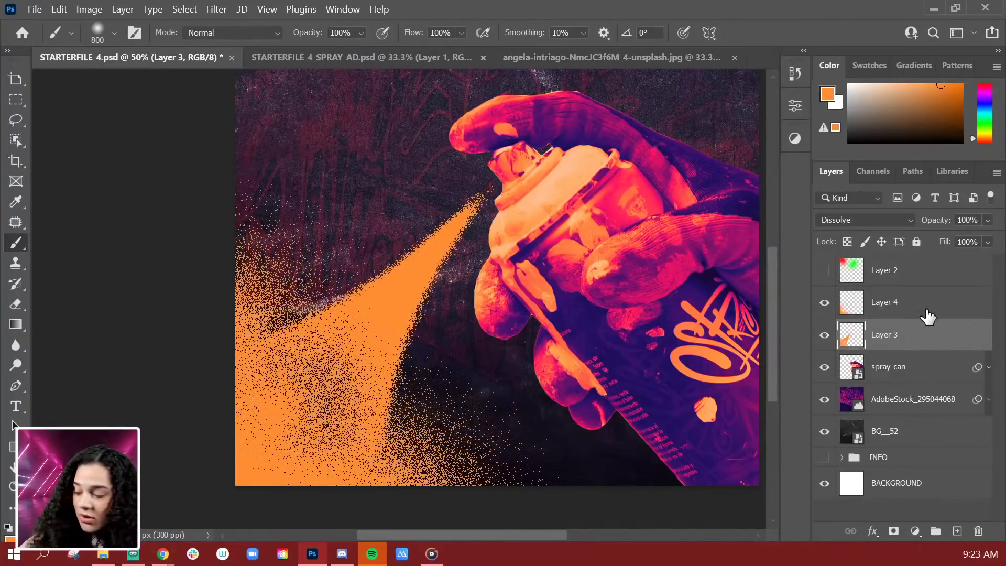
Merge Layer 3 and Layer 4 into one spray layer and view the whole composition at 25%
left_click(926, 313, "shift")
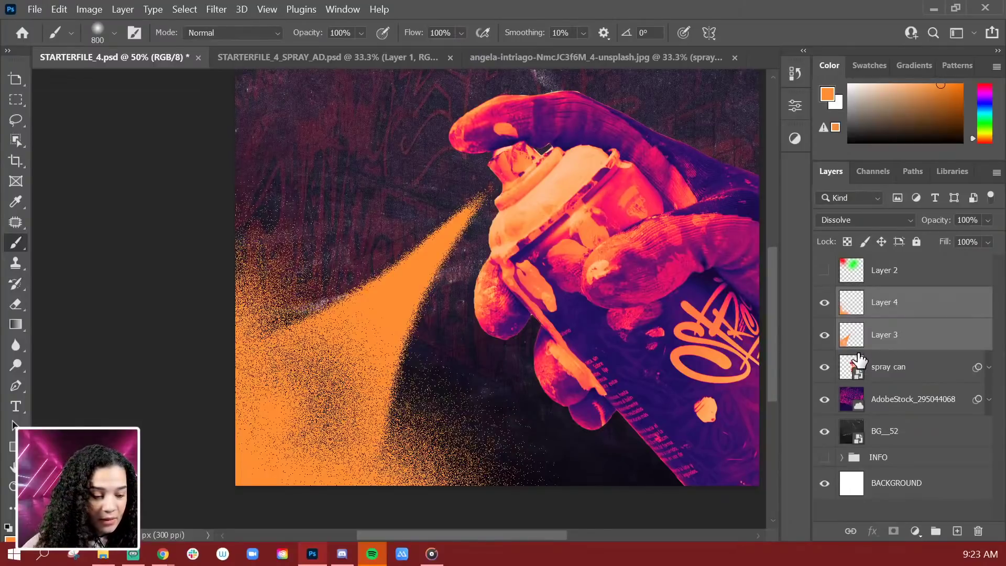
key("ctrl+e")
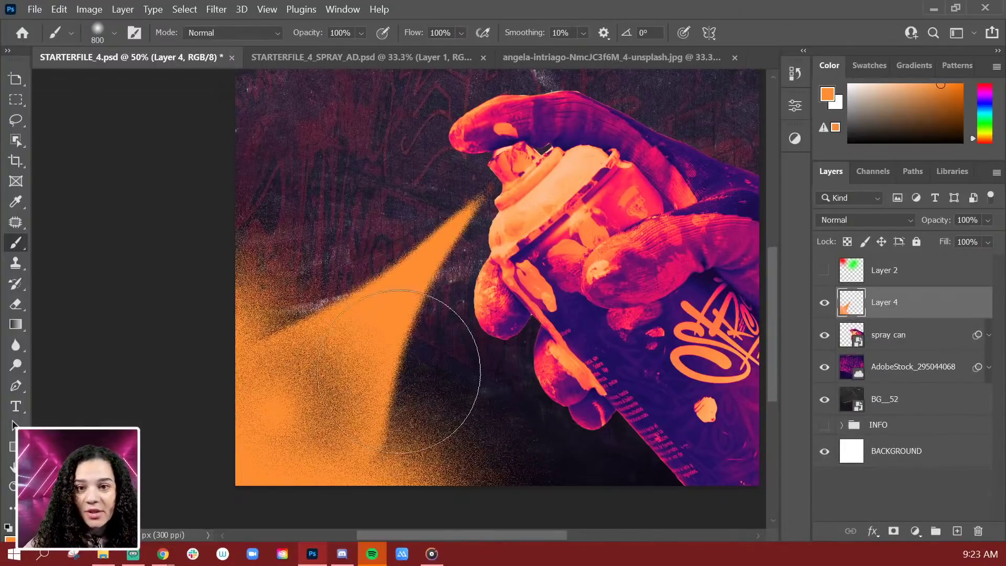
key("ctrl+minus")
key("ctrl+minus")
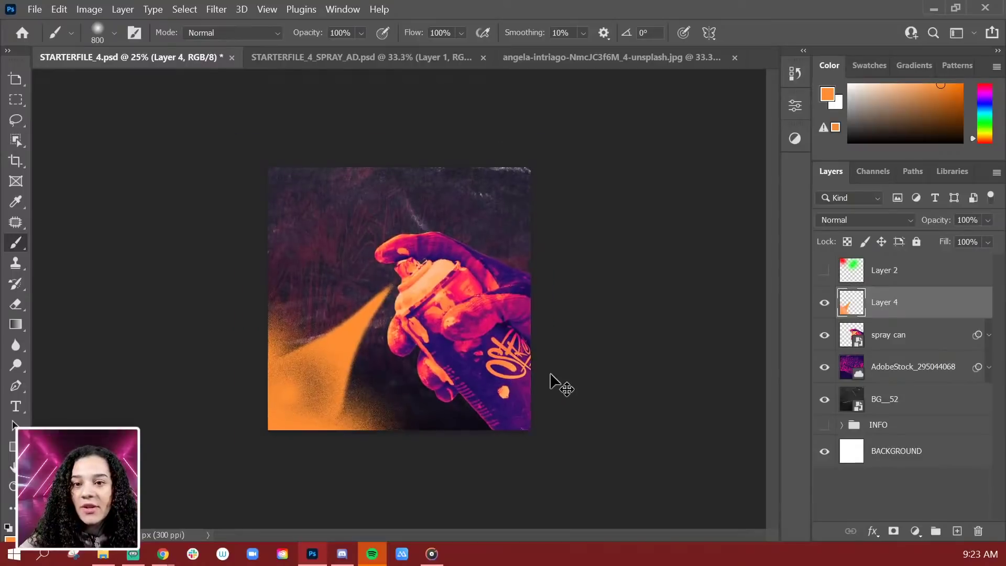
Add a new layer above Layer 4 and clip it to the orange spray with a clipping mask
key("ctrl+plus")
left_click_drag(426, 427, 502, 351)
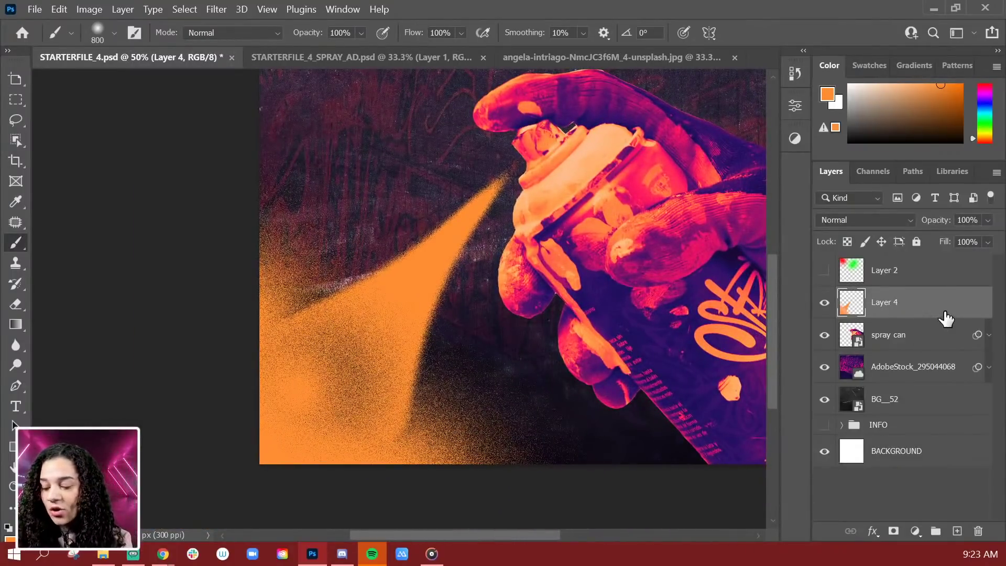
key("ctrl+shift+alt+n")
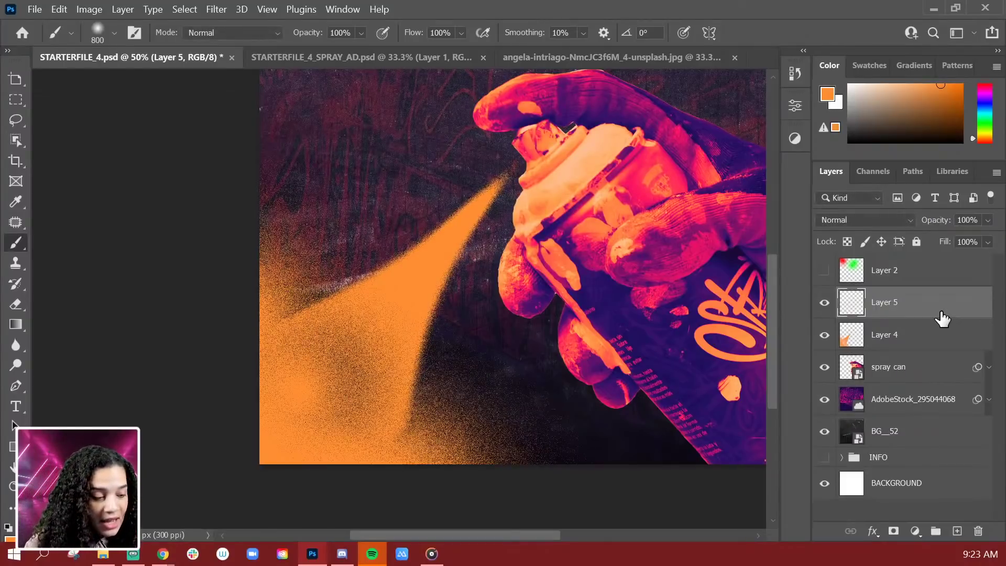
right_click(941, 318)
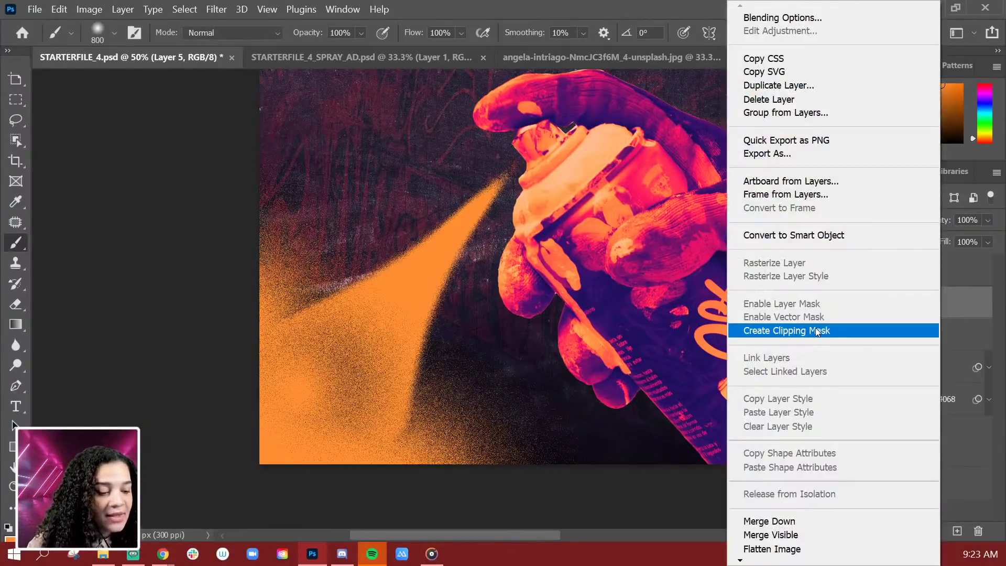
left_click(817, 331)
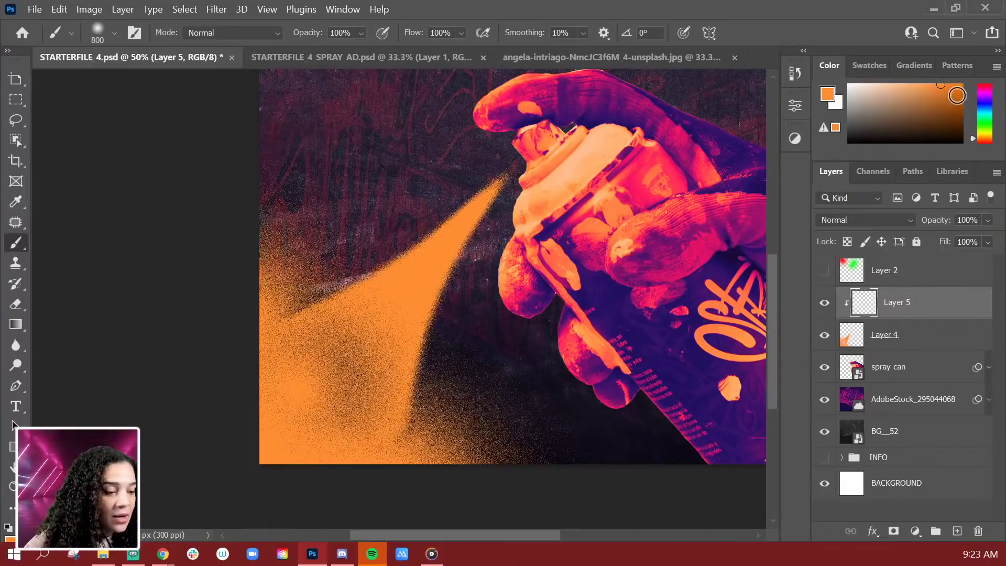
Try highlights on the clipped layer with a lighter peach-orange brush in Color Dodge mode, and undo the strokes
left_click(987, 134)
left_click_drag(986, 136, 988, 141)
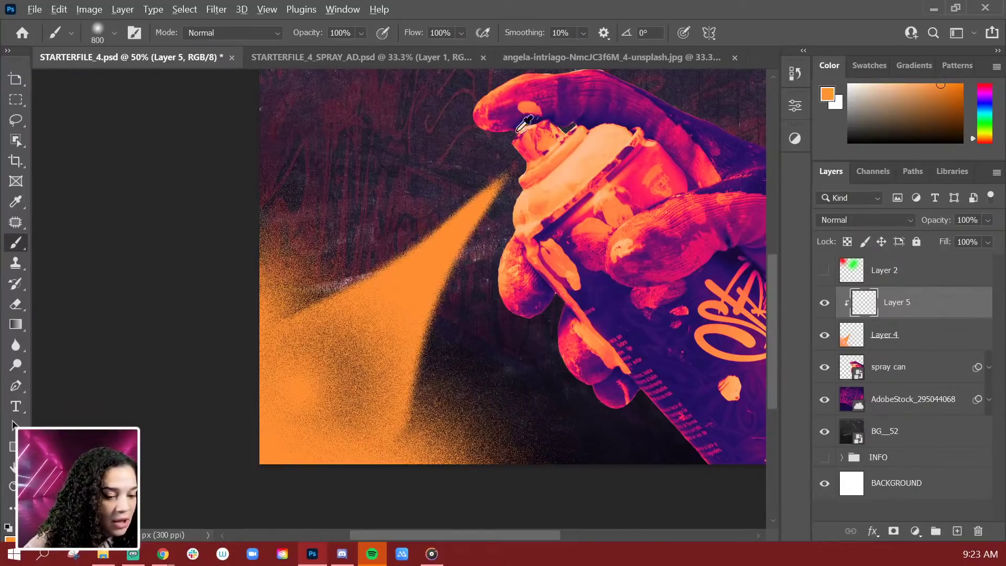
left_click_drag(913, 99, 903, 93)
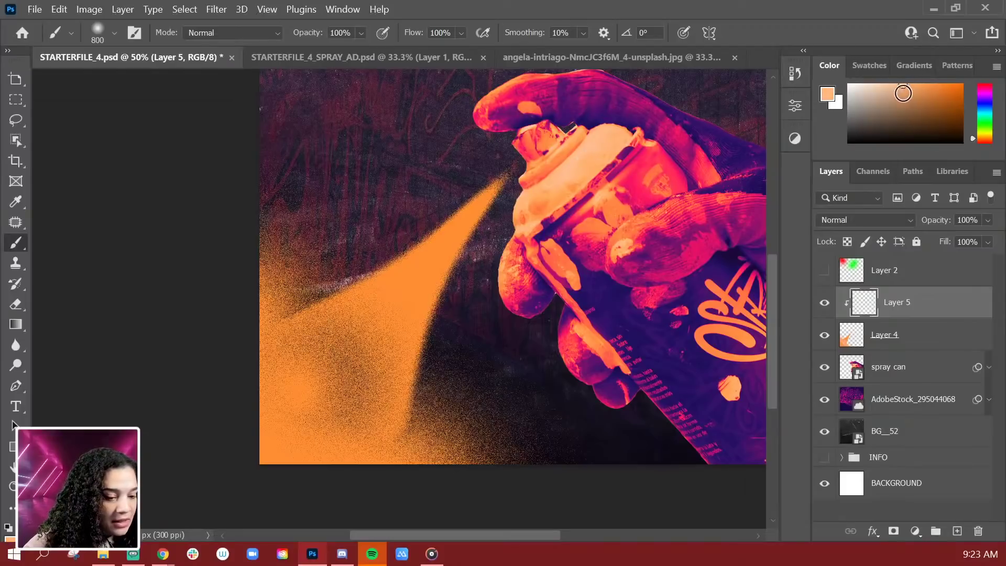
left_click(874, 222)
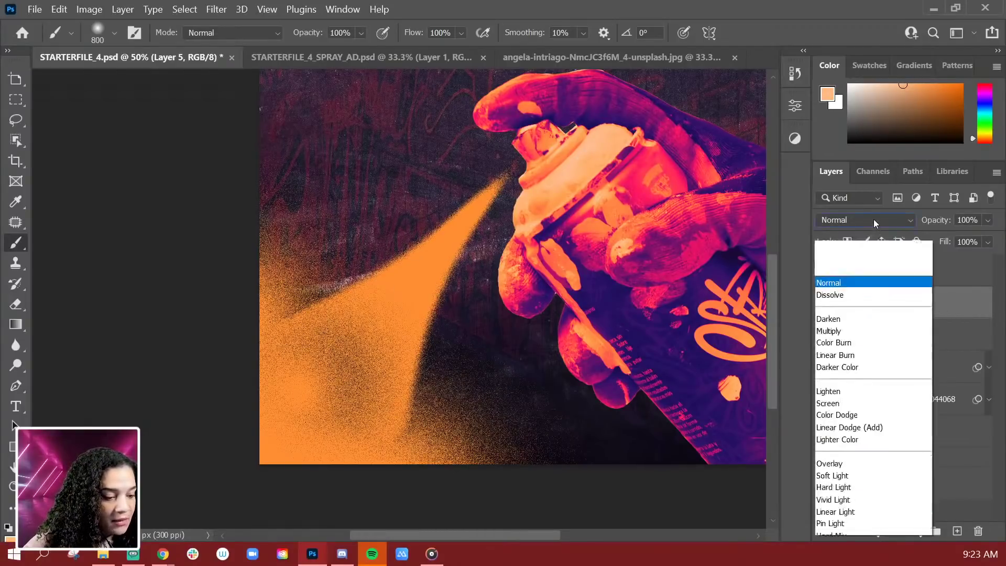
left_click(838, 285)
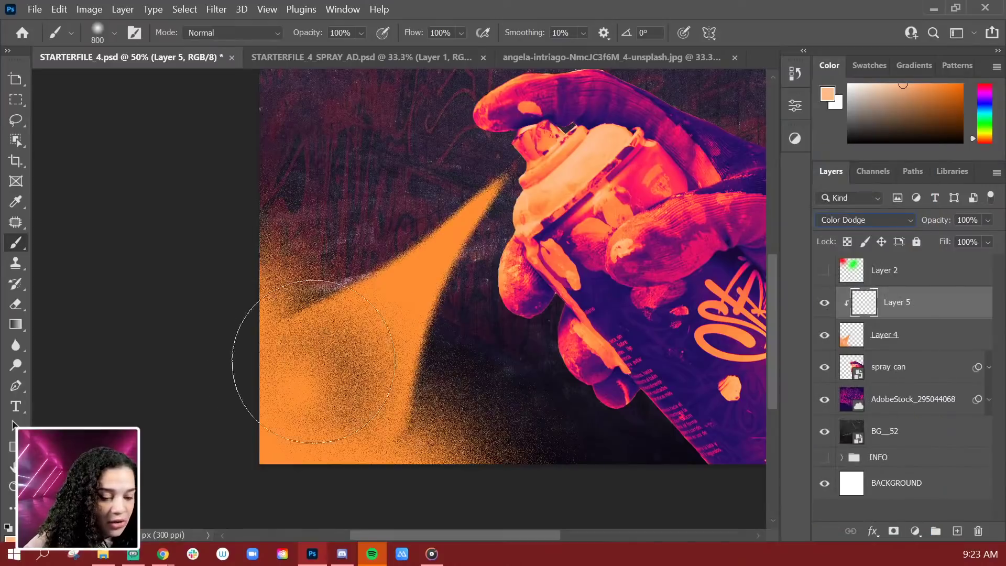
left_click(313, 362)
key("ctrl+z")
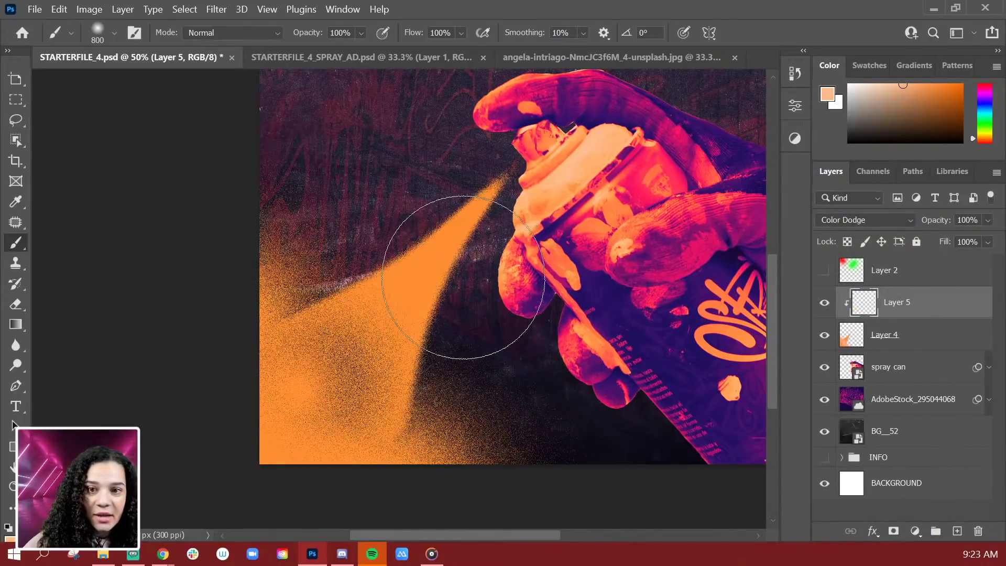
left_click(480, 291)
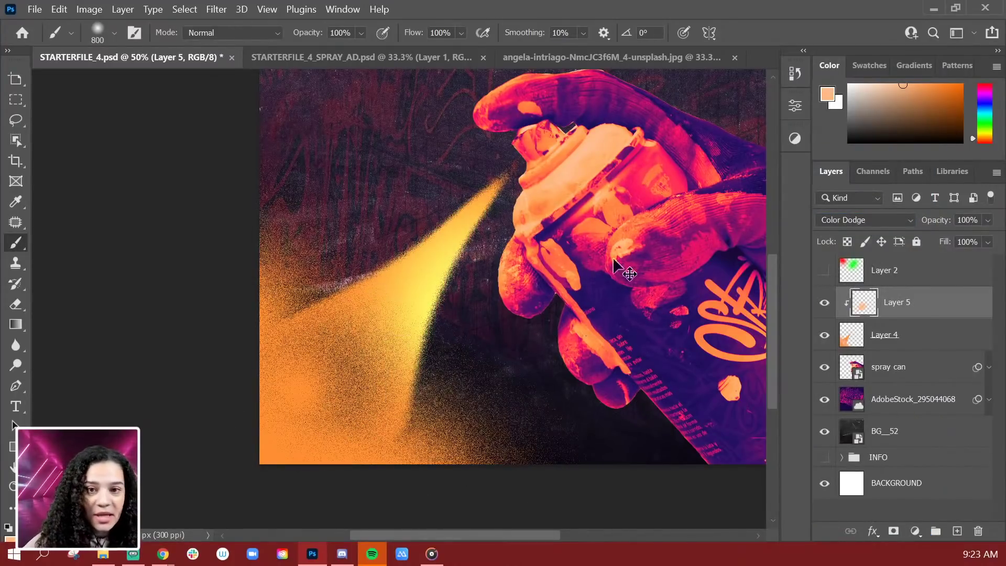
key("ctrl+z")
Sample a hot pink from the hand and can image and set the clipped layer's blend mode to Overlay
left_click(648, 166, "alt")
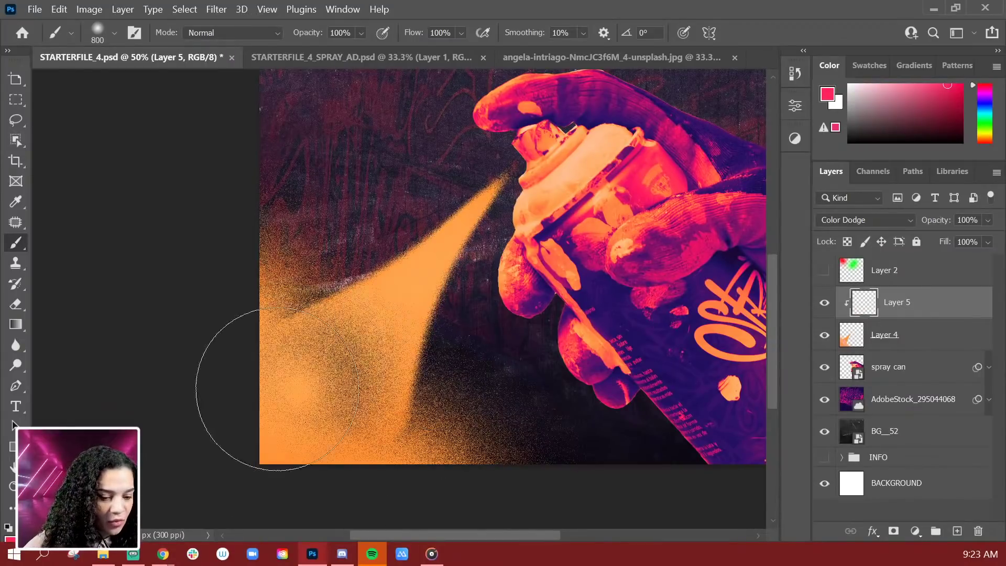
left_click(865, 219)
left_click(844, 327)
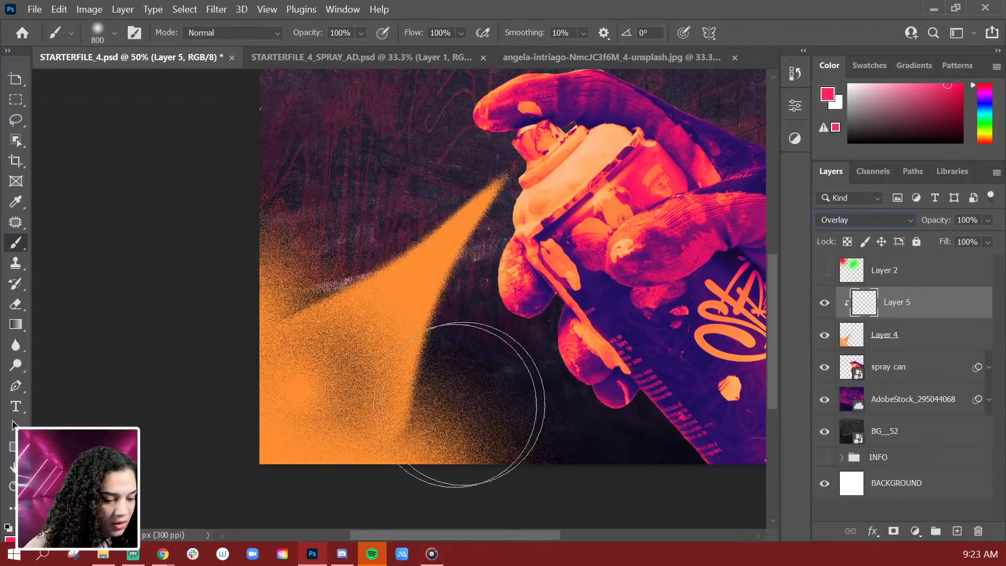
Try soft pink strokes over the spray cone on the clipped layer, undoing each one
left_click(335, 456)
key("ctrl+z")
left_click(504, 342)
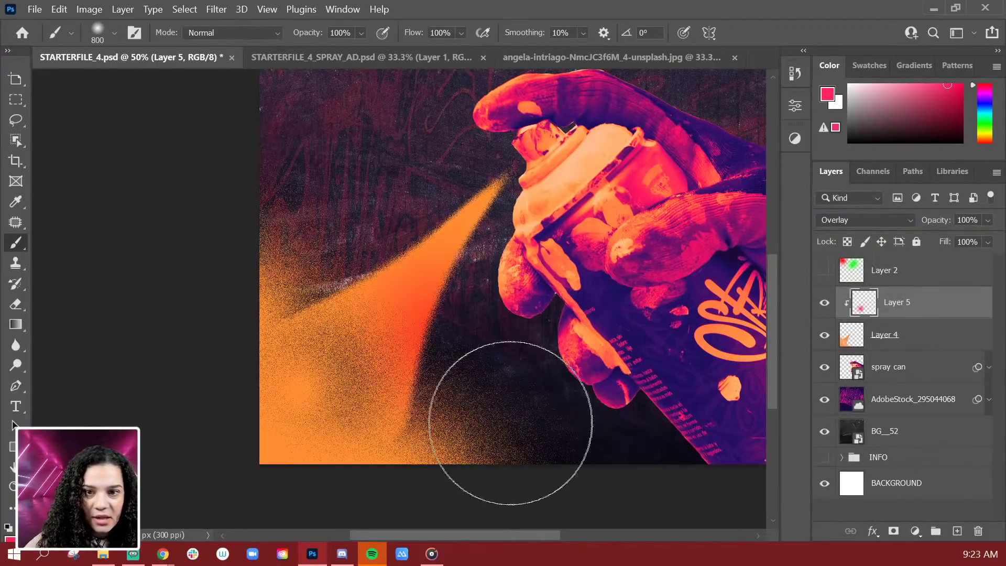
key("ctrl+z")
Sample a red-orange from the artwork and paint it over the spray on Layer 5 to deepen the orange
left_click(425, 279, "alt")
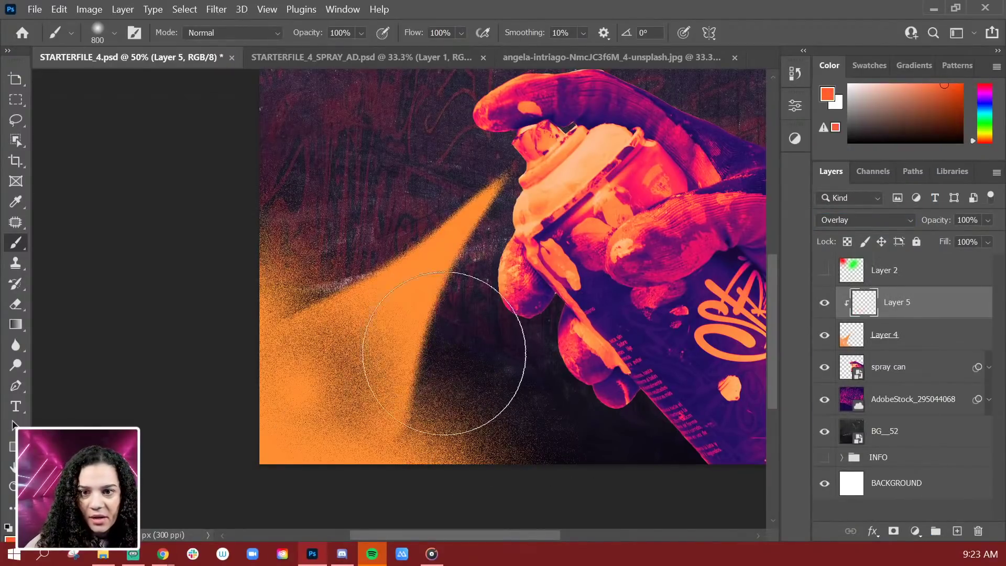
left_click(335, 346)
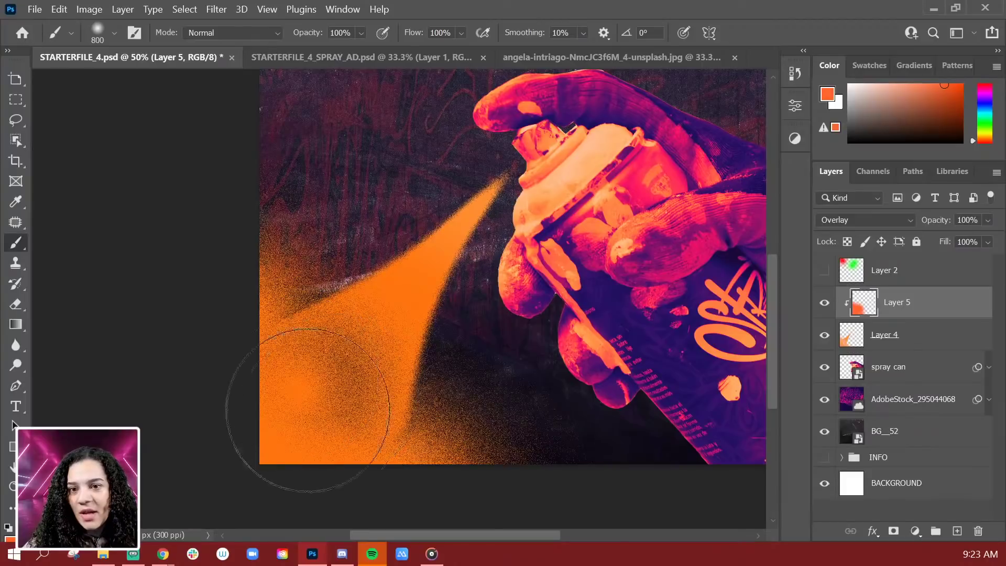
key("ctrl+minus")
key("ctrl+minus")
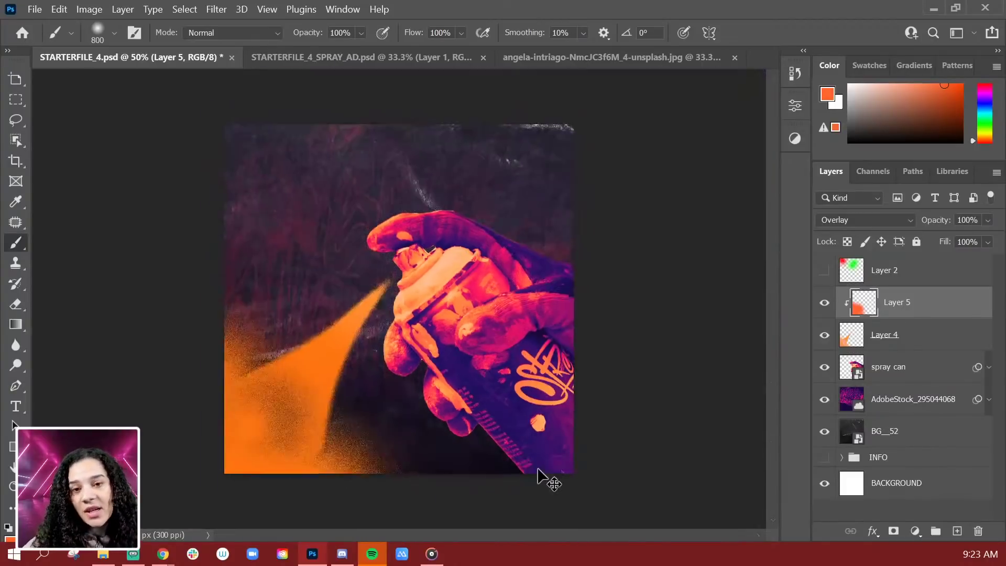
Examine the spray's grainy edges beside the can up close at 300% and return to 50%
key("ctrl+plus")
key("ctrl+plus")
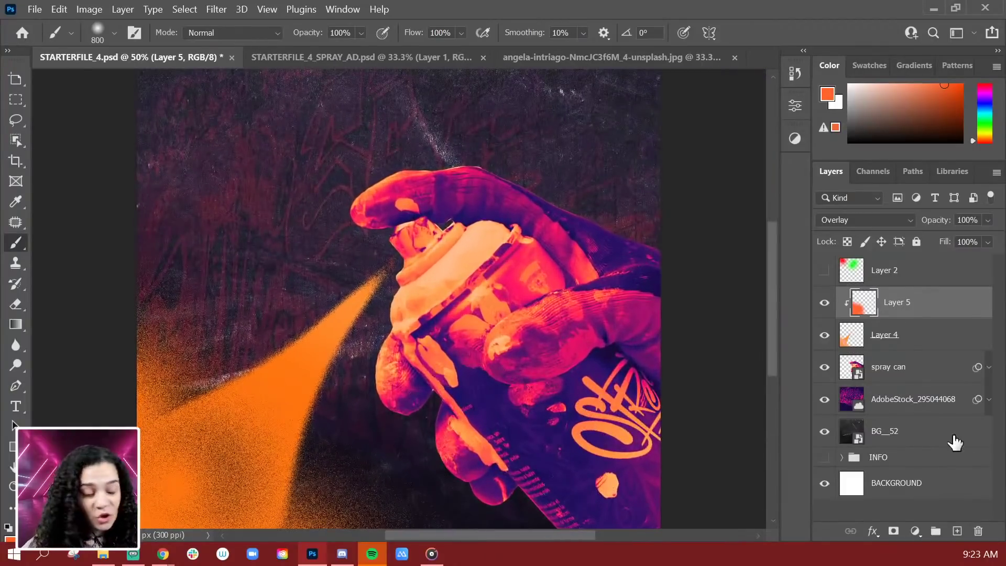
key("ctrl+plus")
key("ctrl+plus")
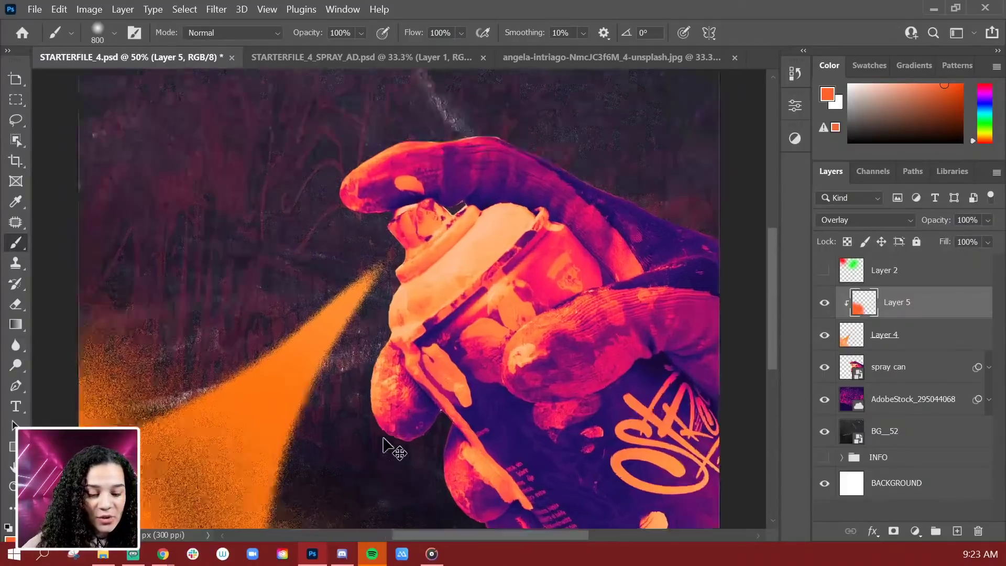
left_click_drag(382, 431, 490, 330)
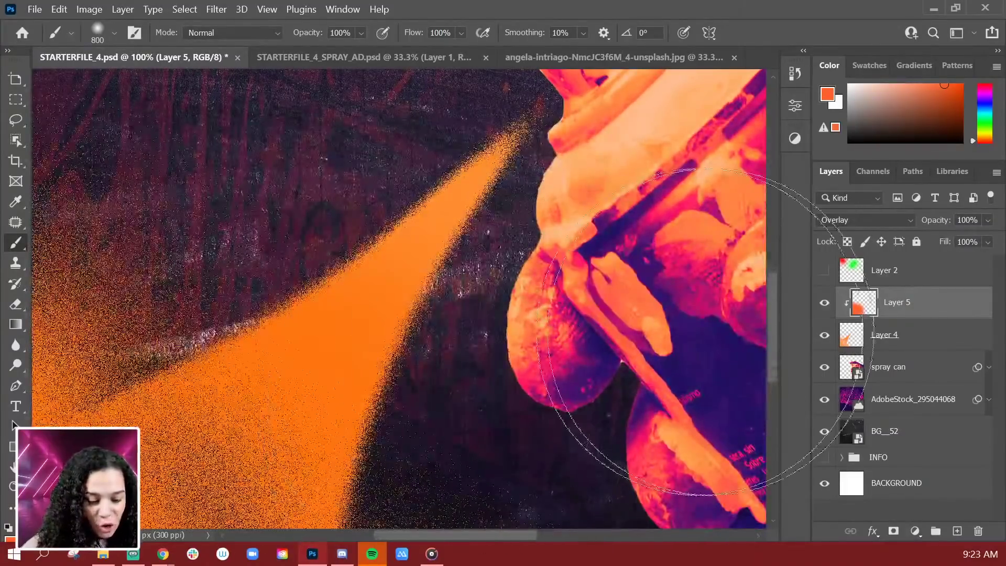
key("ctrl+plus")
key("ctrl+plus")
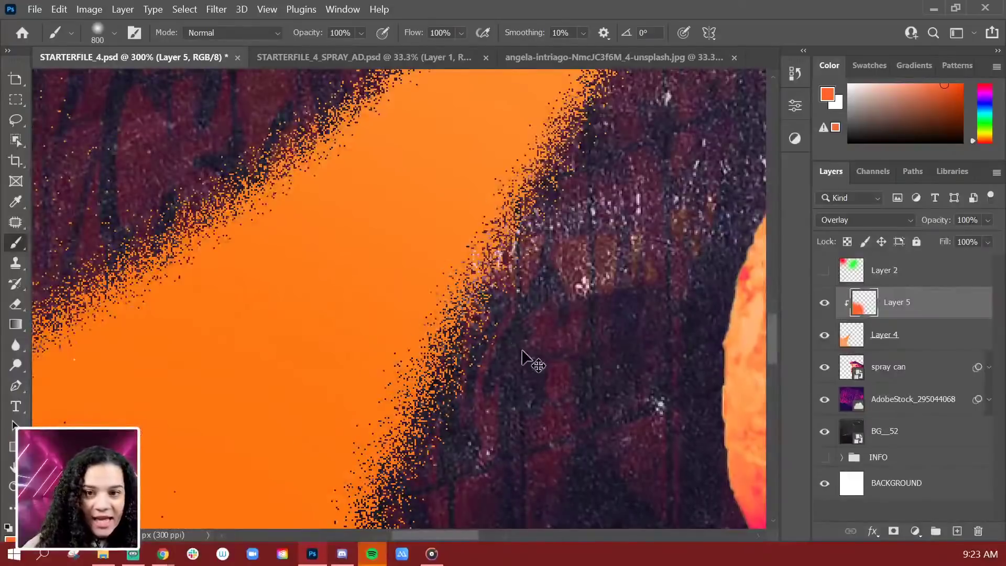
key("ctrl+minus")
key("ctrl+minus")
key("ctrl+minus")
key("ctrl+minus")
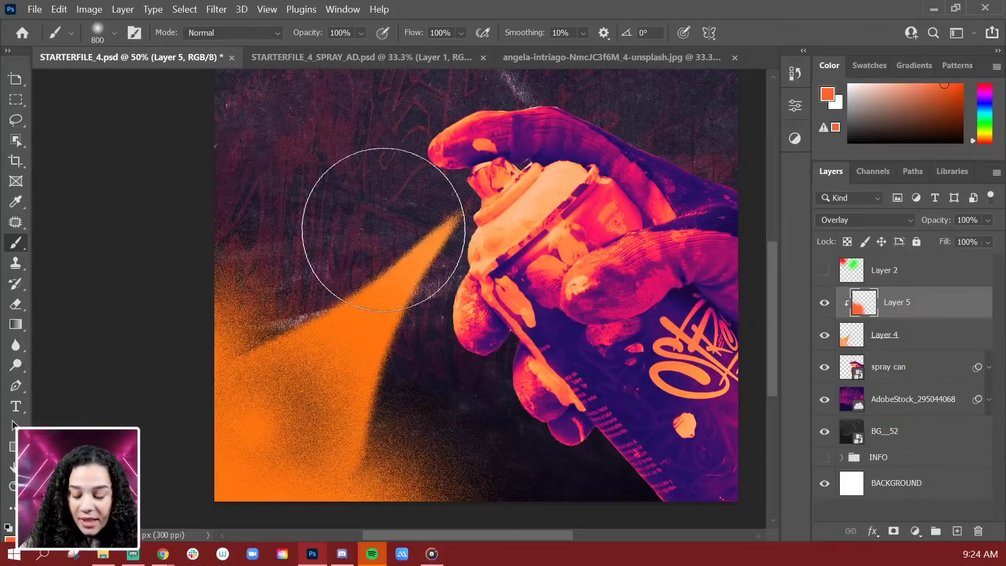
Create a new layer above Layer 5 and dab small orange specks around both sides of the cone with a 30 px brush
key("bracketleft")
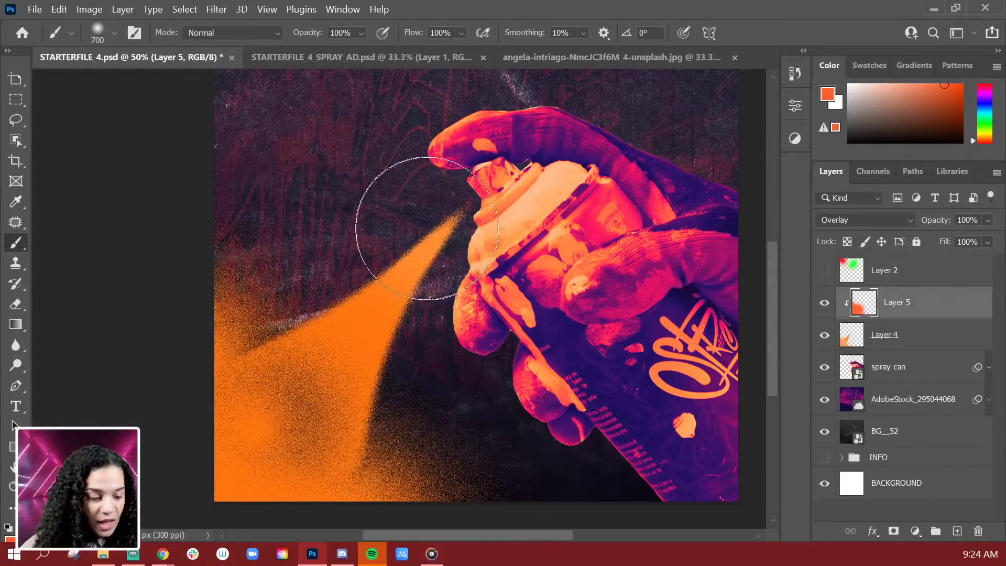
key("ctrl+shift+n")
key("Return")
key("bracketleft")
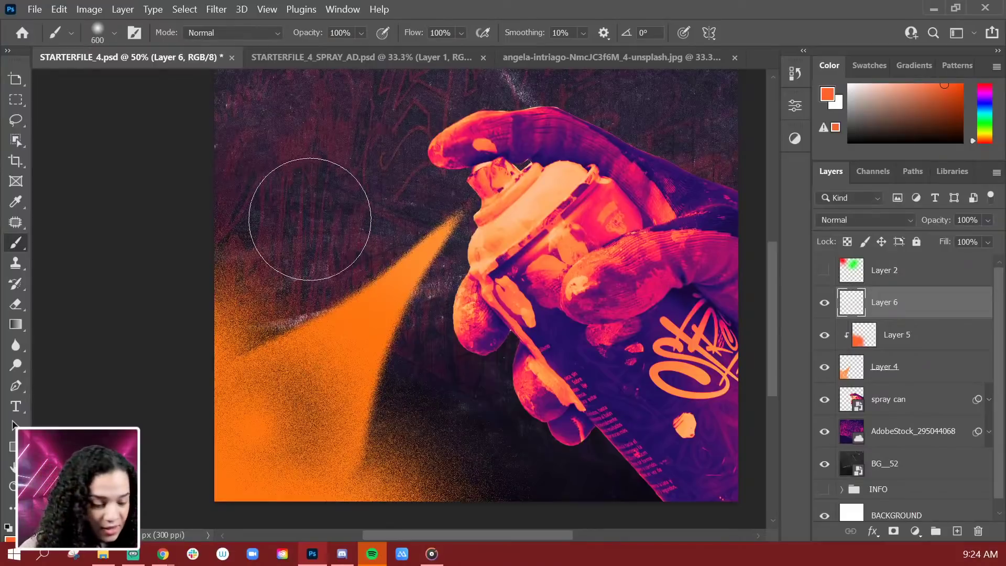
key("bracketleft")
key("bracketleft")
key("bracketleft")
key("bracketleft")
key("bracketleft")
key("bracketleft")
key("bracketleft")
key("bracketleft")
key("bracketleft")
key("bracketleft")
key("bracketleft")
key("bracketleft")
key("bracketleft")
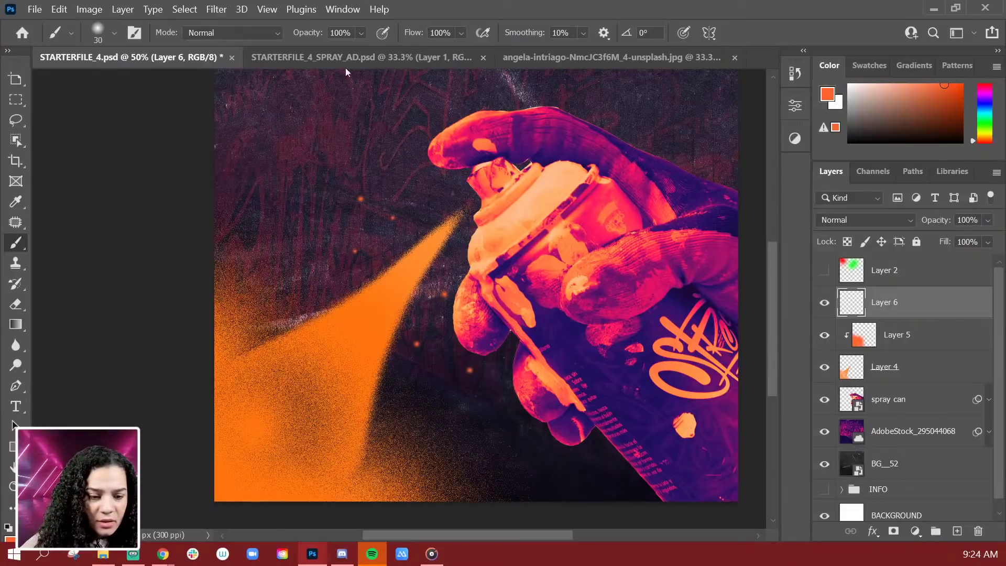
Select the specks above the cone on Layer 6 with a rectangular marquee and cut them onto their own layer
left_click(15, 99)
left_click_drag(309, 184, 411, 272)
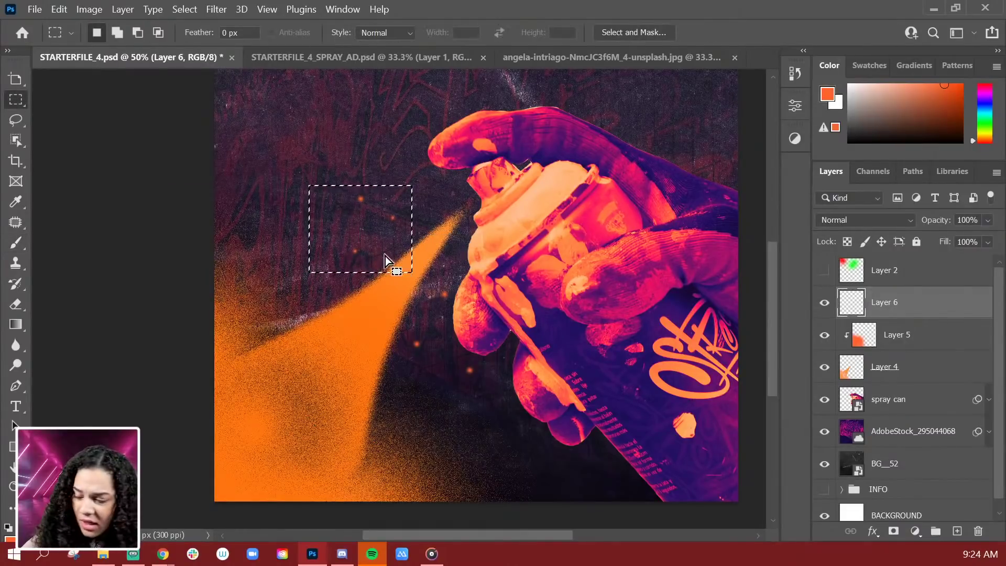
right_click(388, 214)
left_click(422, 341)
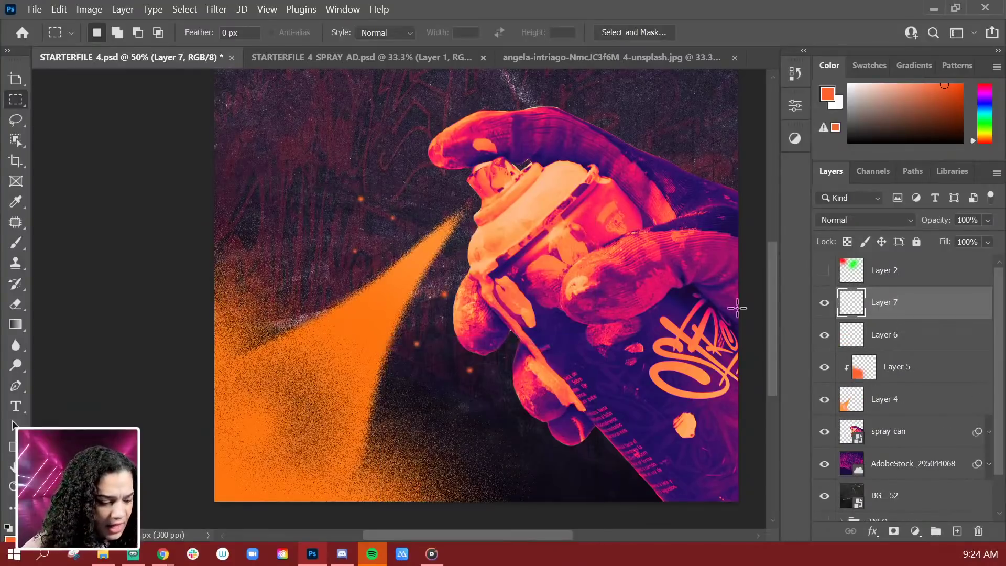
Apply a Motion Blur with a 24° angle and 50 px distance to the specks on Layer 7
left_click(216, 9)
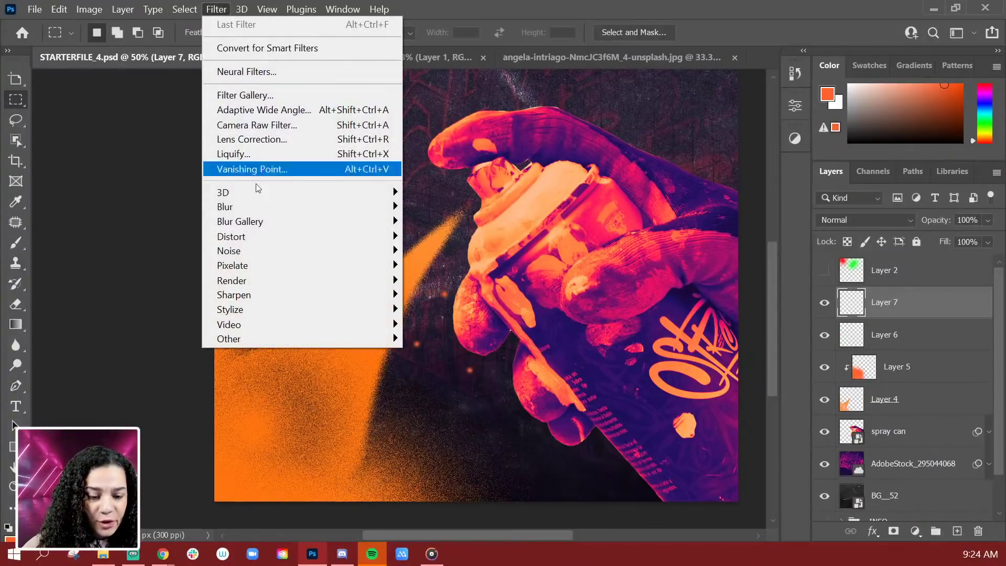
mouse_move(254, 205)
left_click(442, 295)
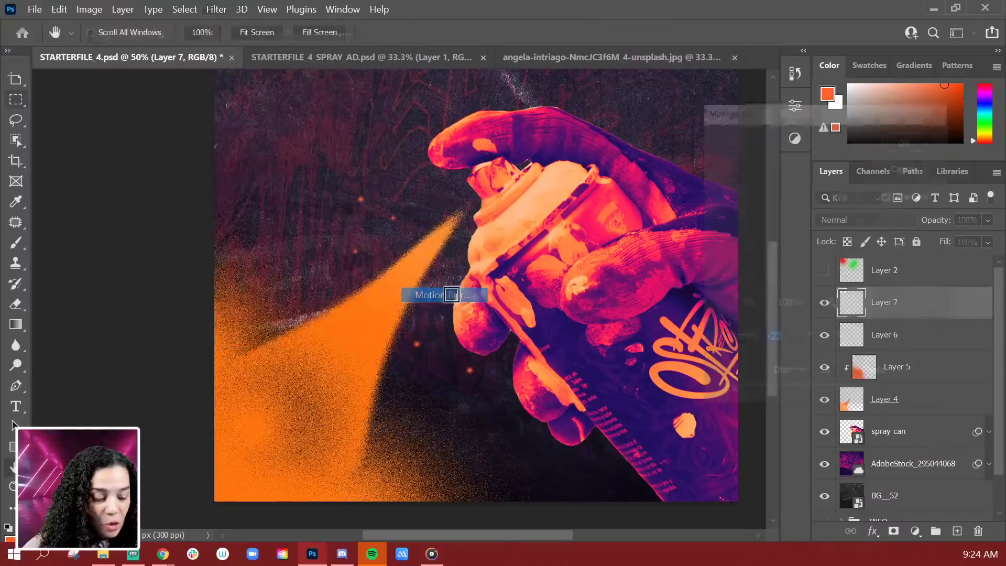
left_click_drag(850, 345, 854, 339)
mouse_move(731, 395)
left_mouse_down()
mouse_move(766, 397)
mouse_move(751, 395)
left_mouse_up()
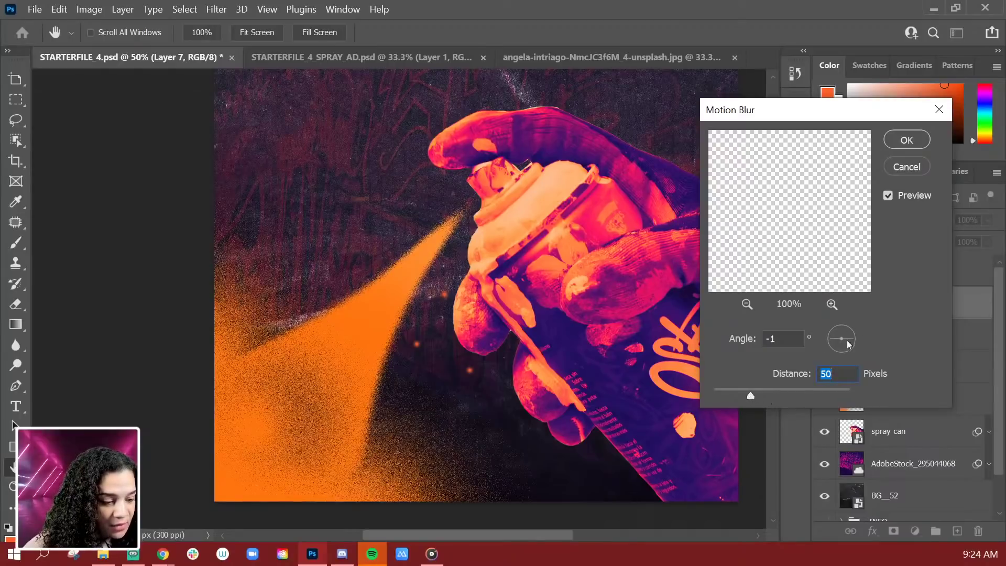
left_click_drag(849, 345, 854, 333)
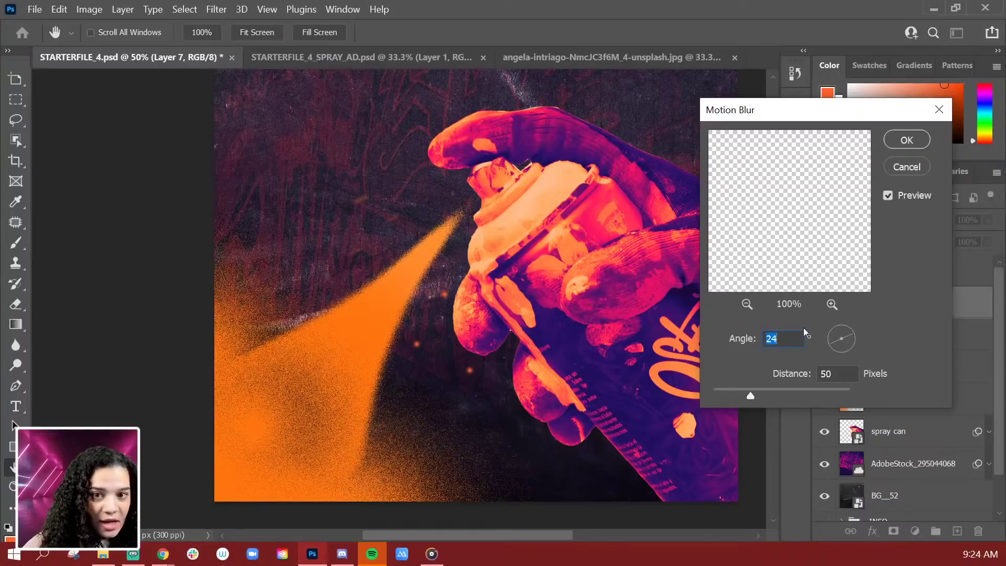
left_click(913, 143)
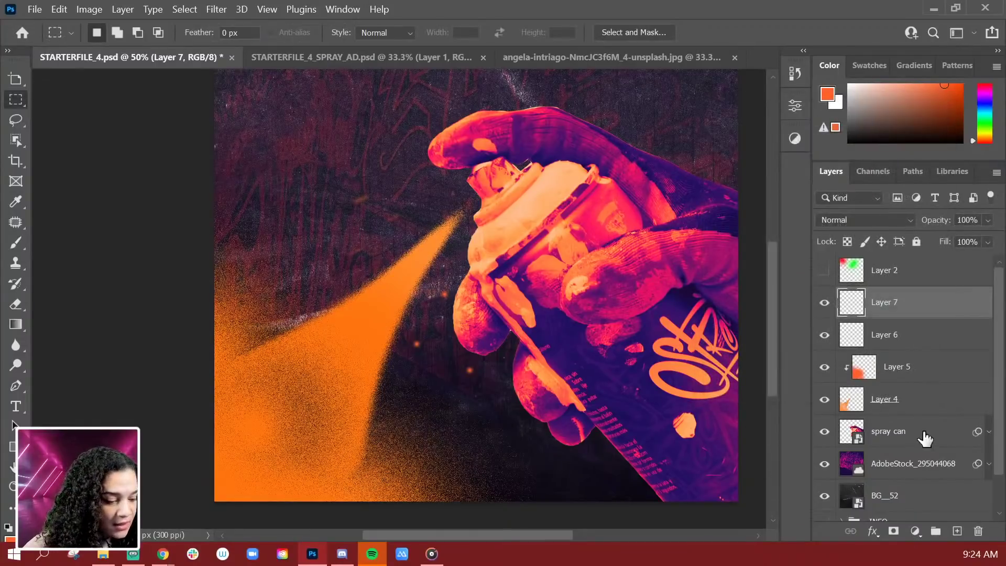
Select the specks below the cone on Layer 6 and apply the same Motion Blur to them
left_click(942, 343)
left_click_drag(411, 276, 551, 412)
left_click(215, 10)
left_click(241, 26)
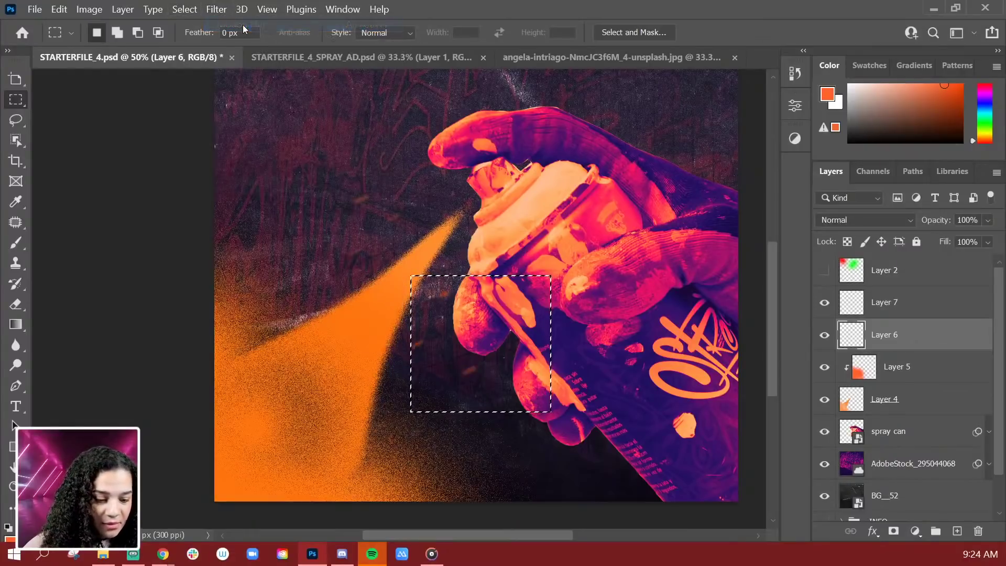
Flip the selected lower specks on Layer 6 horizontally, rotate them to -88.60°, and place them closer to the spray cone's lower edge
key("ctrl+t")
right_click(474, 348)
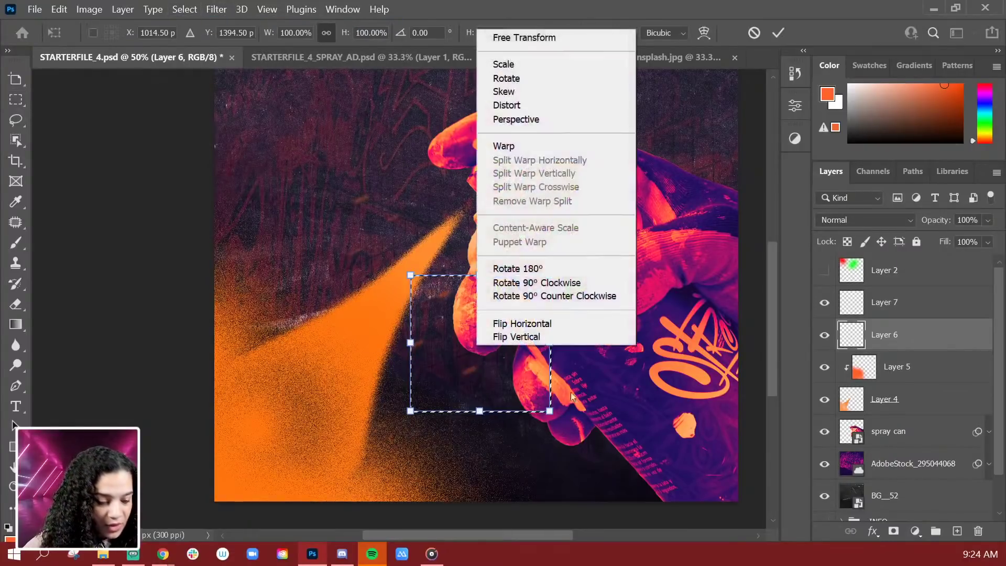
left_click(561, 321)
mouse_move(639, 283)
left_mouse_down()
mouse_move(587, 341)
mouse_move(505, 385)
mouse_move(544, 313)
mouse_move(576, 320)
mouse_move(574, 349)
left_mouse_up()
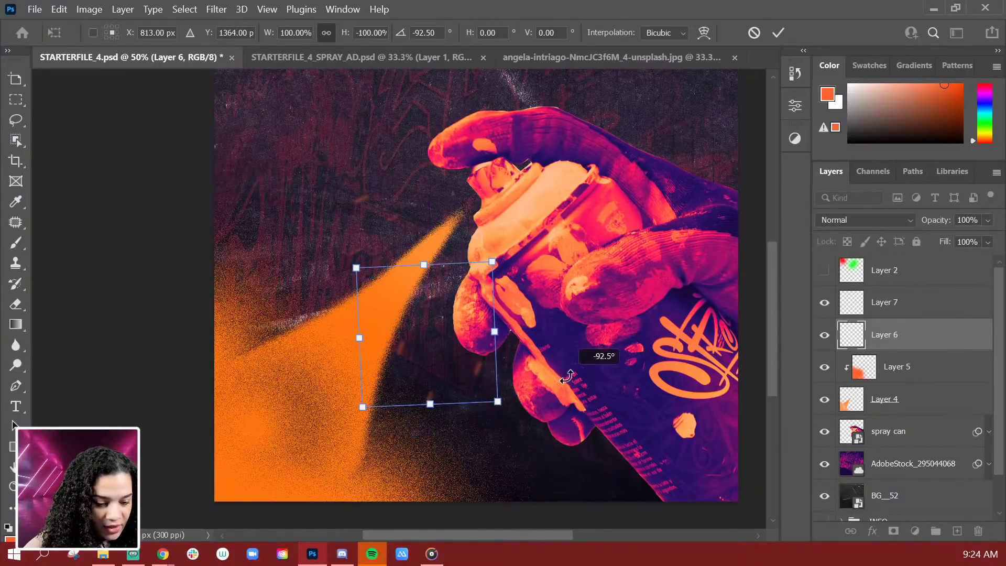
left_click_drag(381, 361, 326, 324)
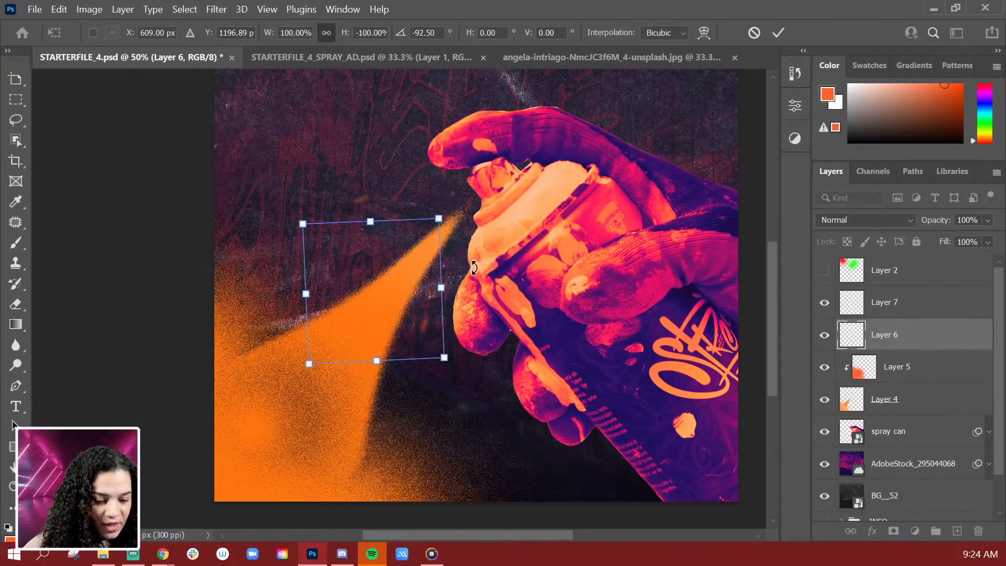
left_click_drag(474, 264, 475, 302)
left_click_drag(502, 350, 498, 309)
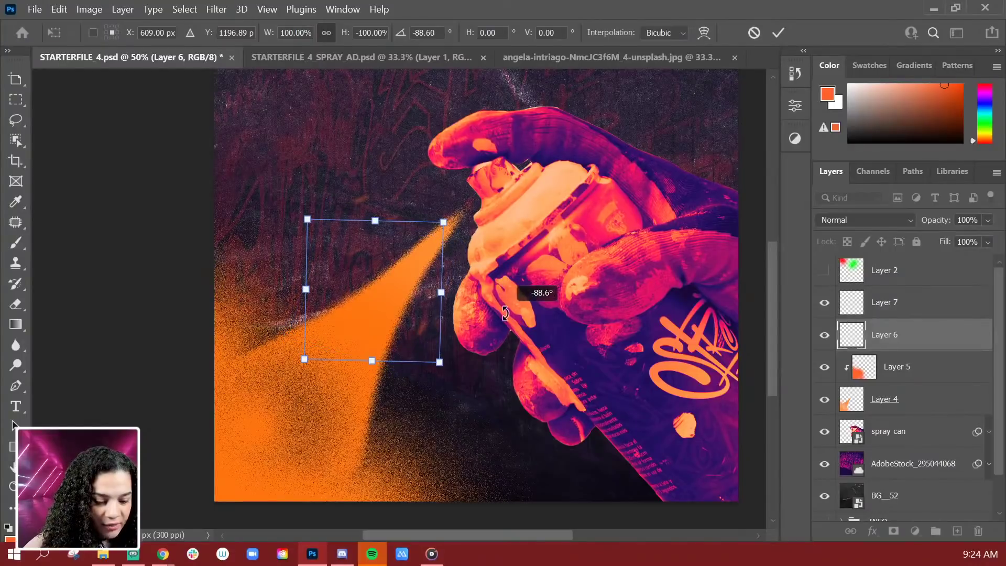
left_click_drag(331, 324, 359, 344)
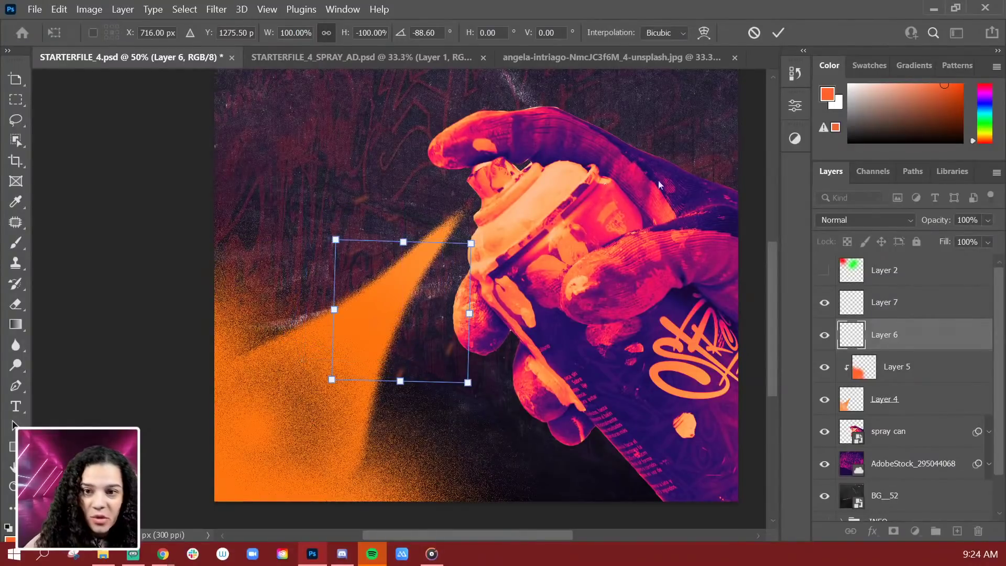
key("Return")
key("m")
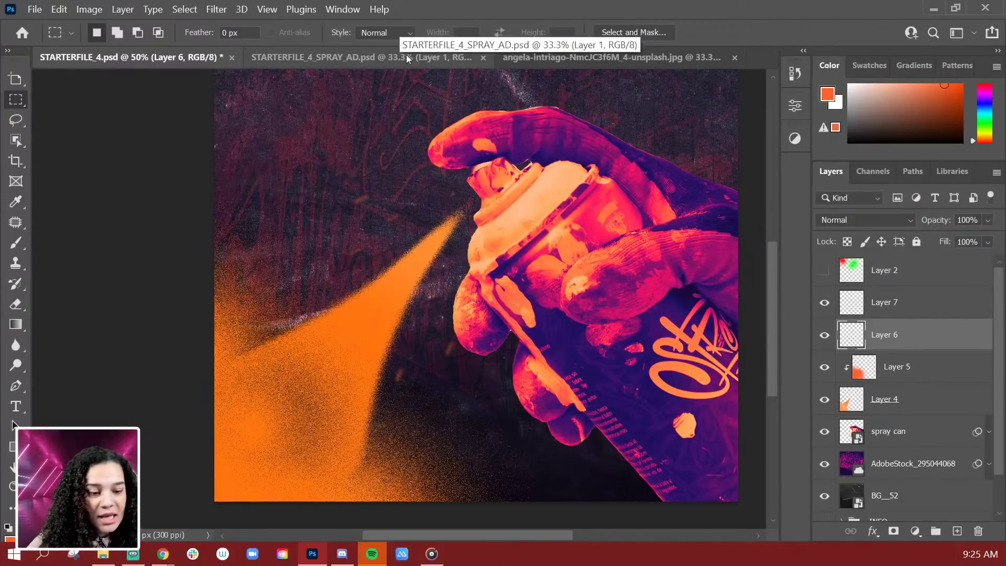
Examine the spray's grain, edges and surrounding specks in the finished STARTERFILE_4_SPRAY_AD.psd for comparison with the current artwork
key("ctrl+minus")
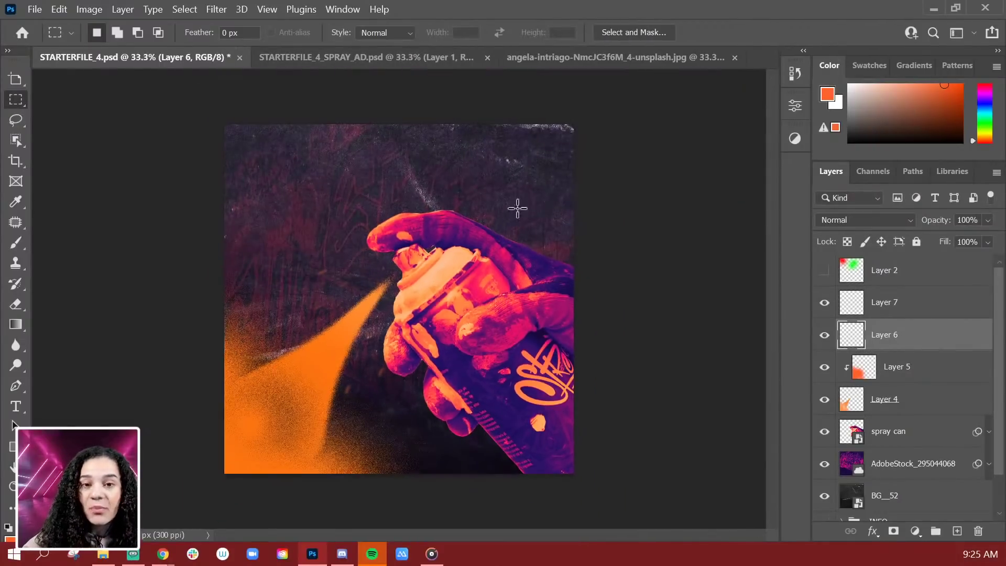
key("ctrl+plus")
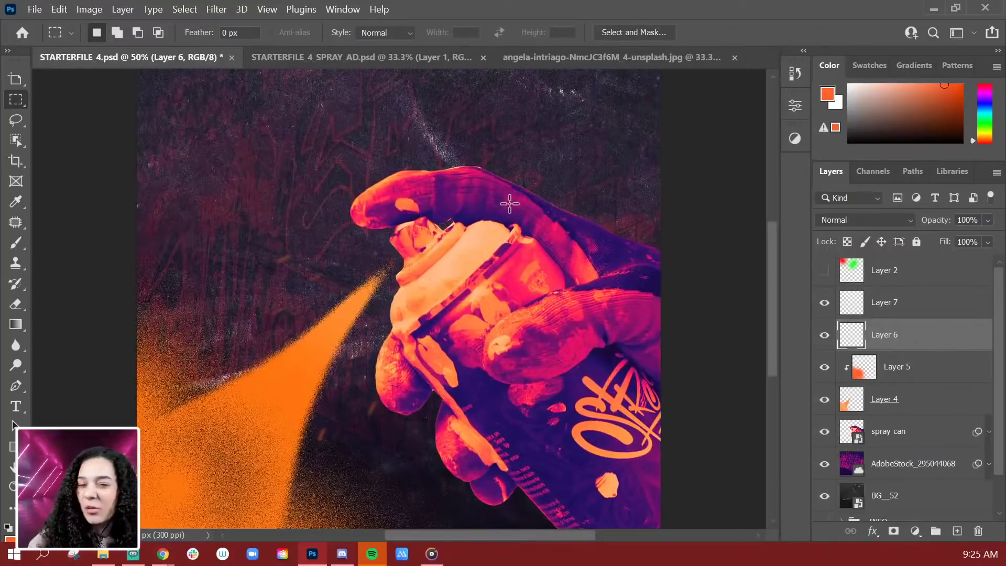
left_click(354, 58)
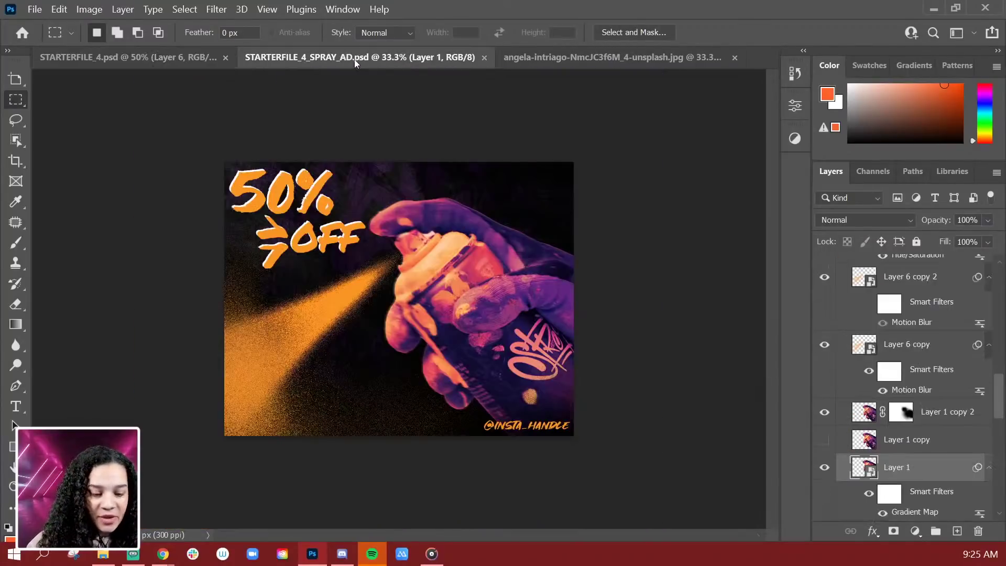
key("ctrl+plus")
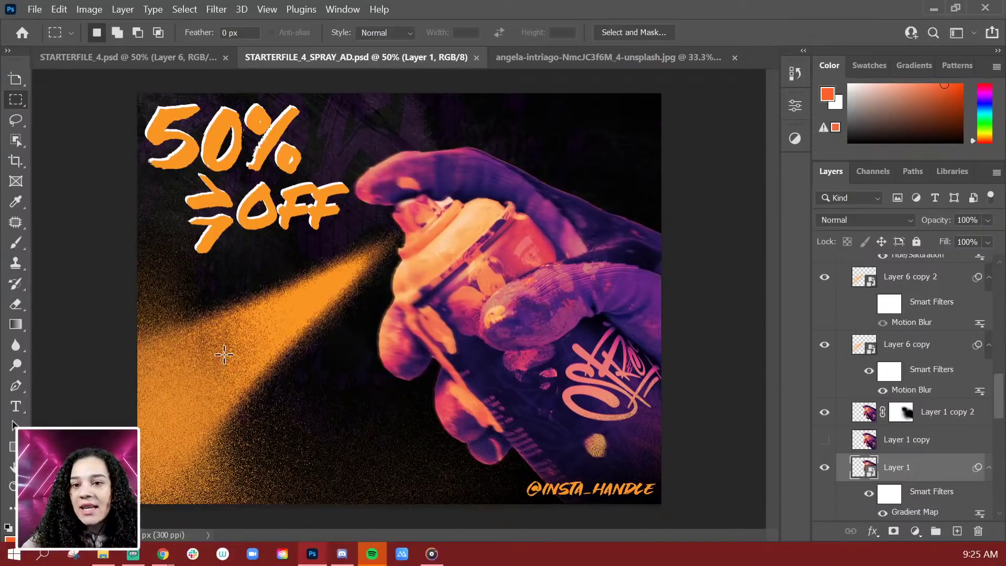
scroll(299, 306, "up", 2)
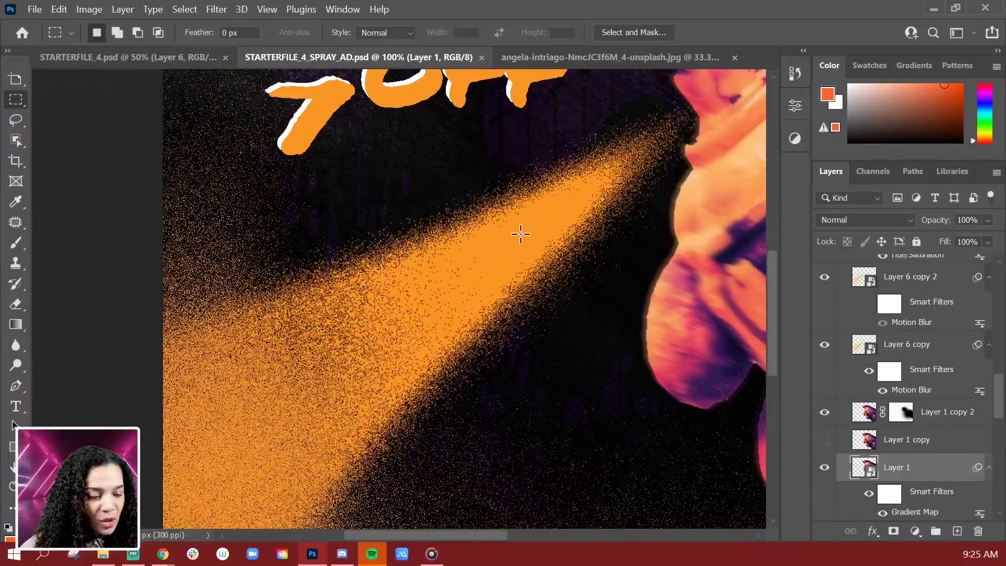
scroll(431, 191, "down", 5)
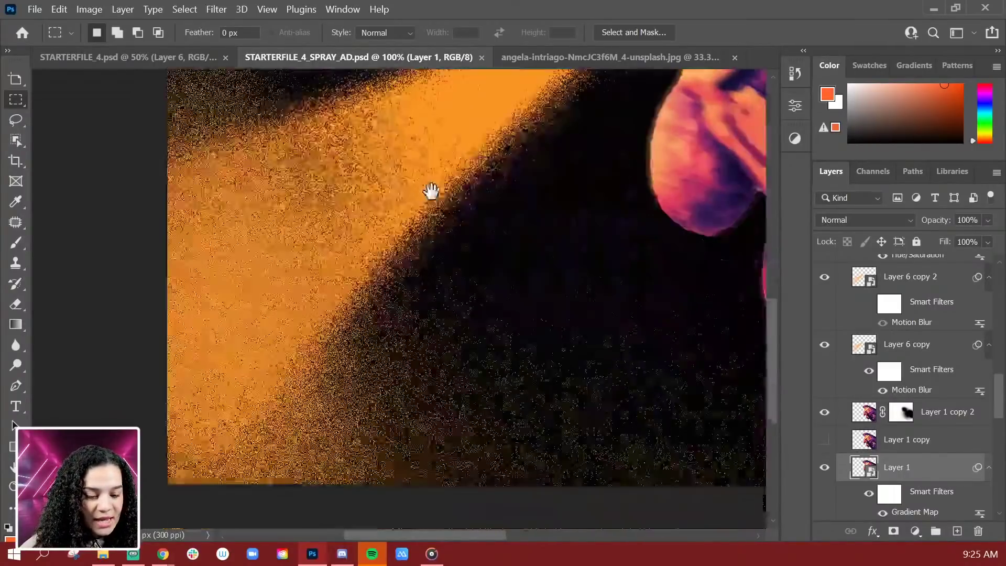
left_click_drag(512, 105, 462, 209)
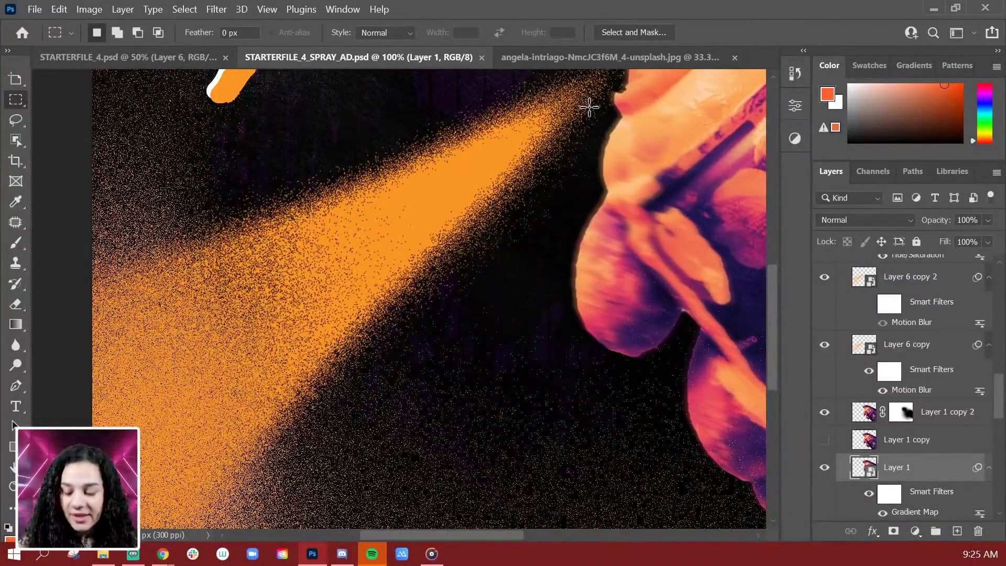
key("ctrl+minus")
key("ctrl+minus")
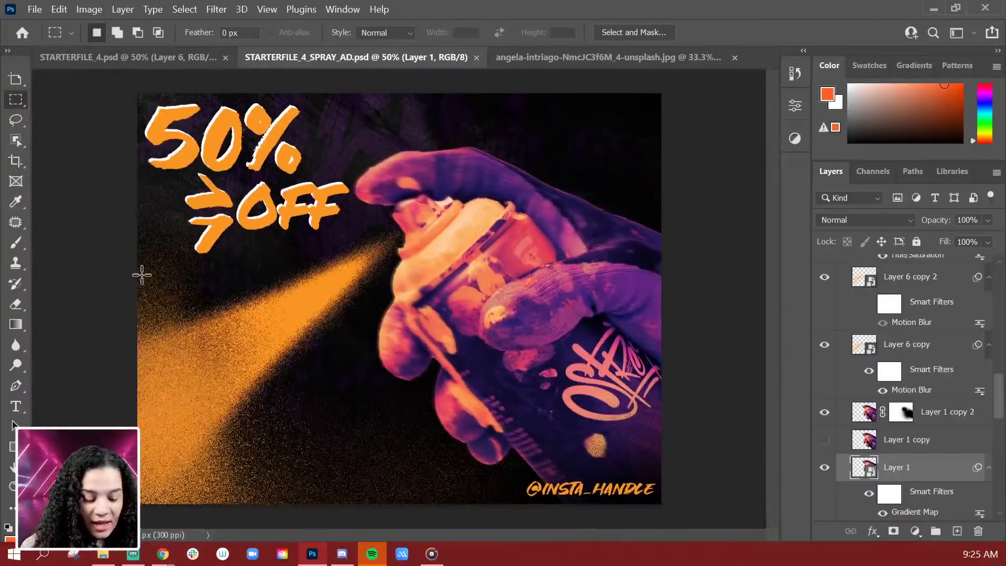